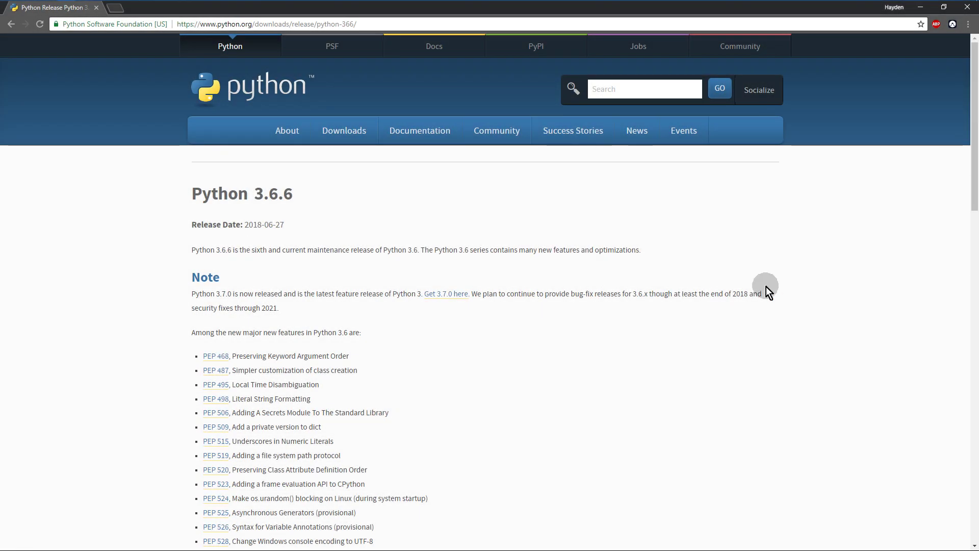
# Step: Scroll the Python 3.6.6 release page down to its Files table of installers
pyautogui.scroll(-15, 766, 287)
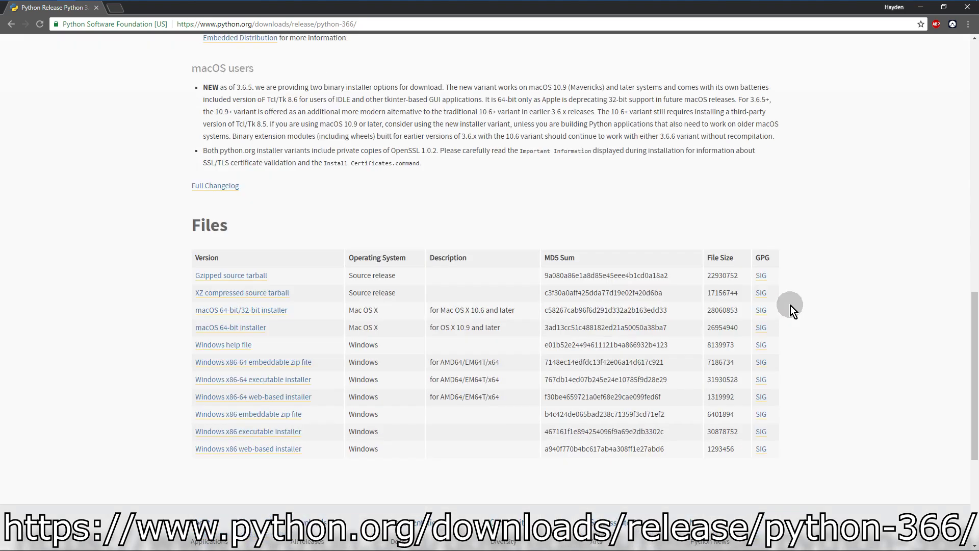
pyautogui.scroll(-2, 791, 305)
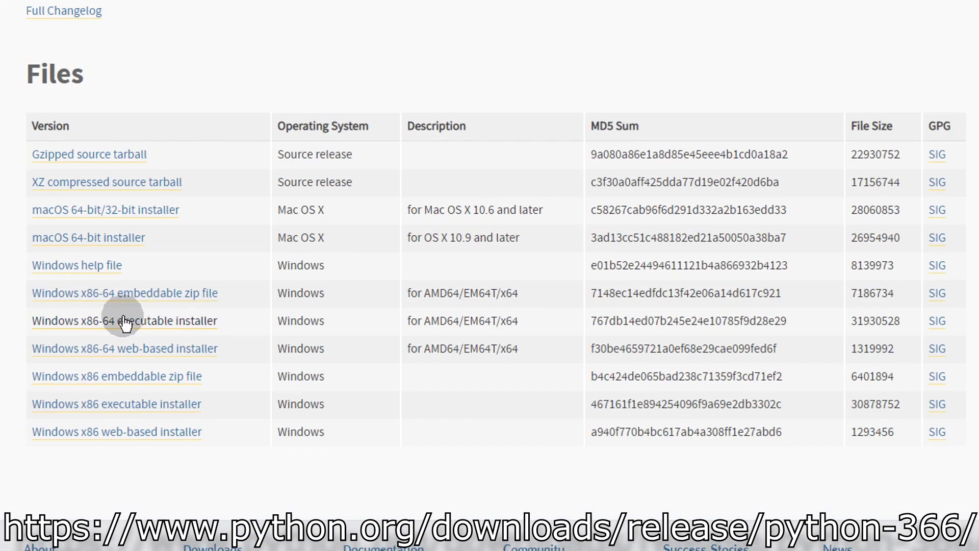
# Step: Save the Windows x86-64 installer to Downloads and upgrade Python to 3.6.6 (64-bit)
pyautogui.click(257, 296)
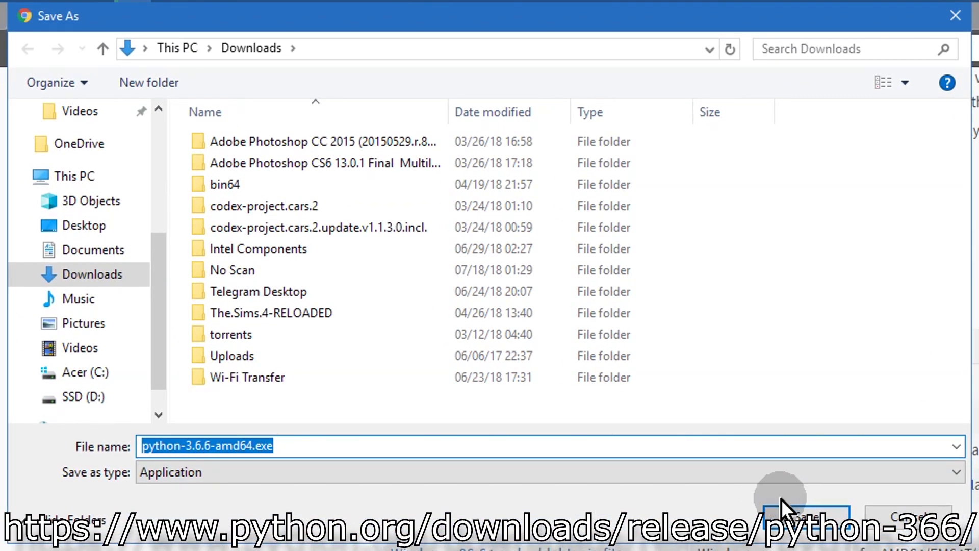
pyautogui.click(780, 505)
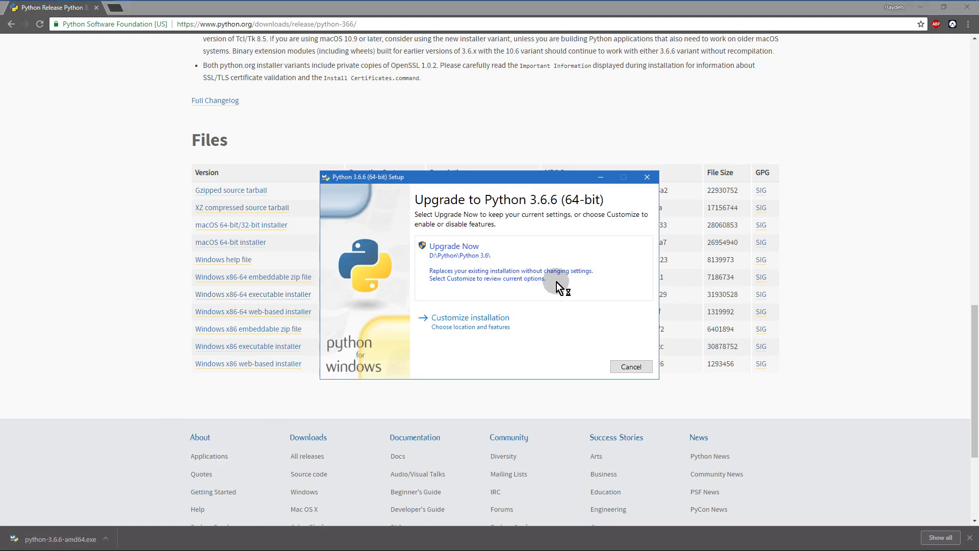
pyautogui.click(490, 264)
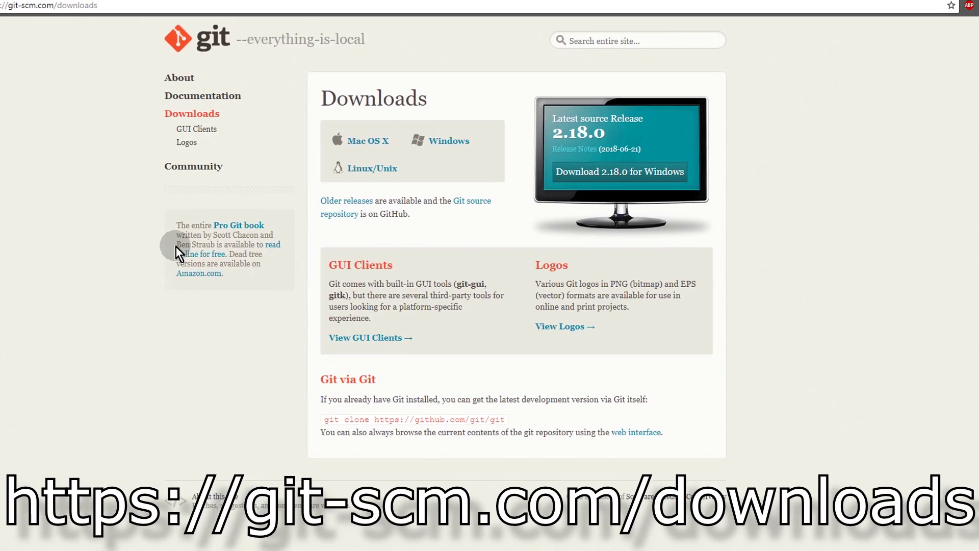
# Step: Save the Windows Git-2.18.0-64-bit.exe installer to Downloads
pyautogui.click(446, 141)
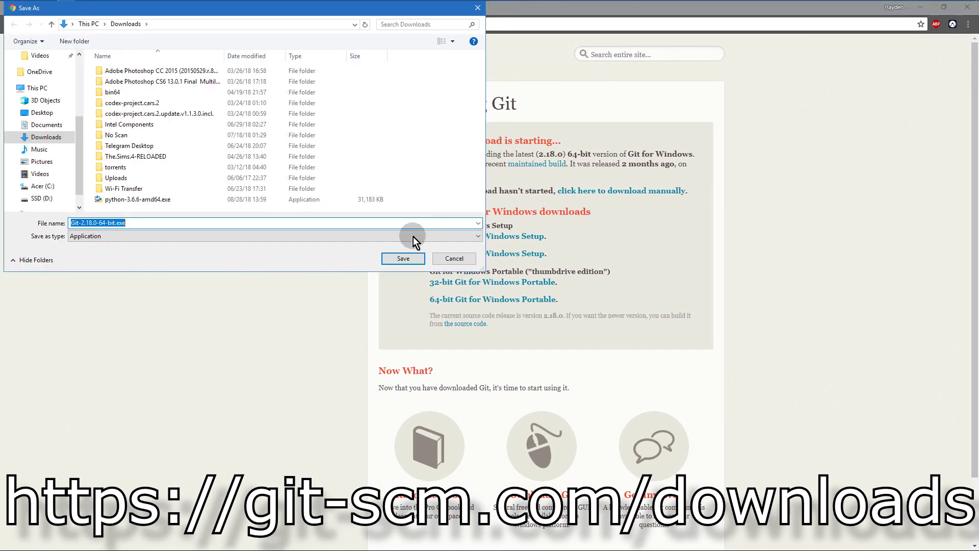
pyautogui.click(388, 263)
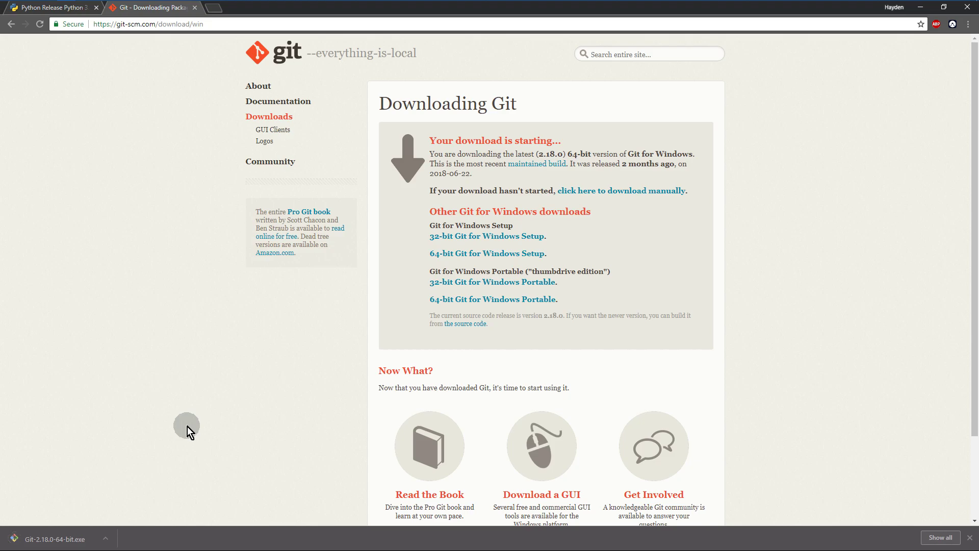
# Step: Install Git 2.18.0 with defaults (Notepad++ editor, OpenSSH, MinTTY), skipping the release notes
pyautogui.click(66, 537)
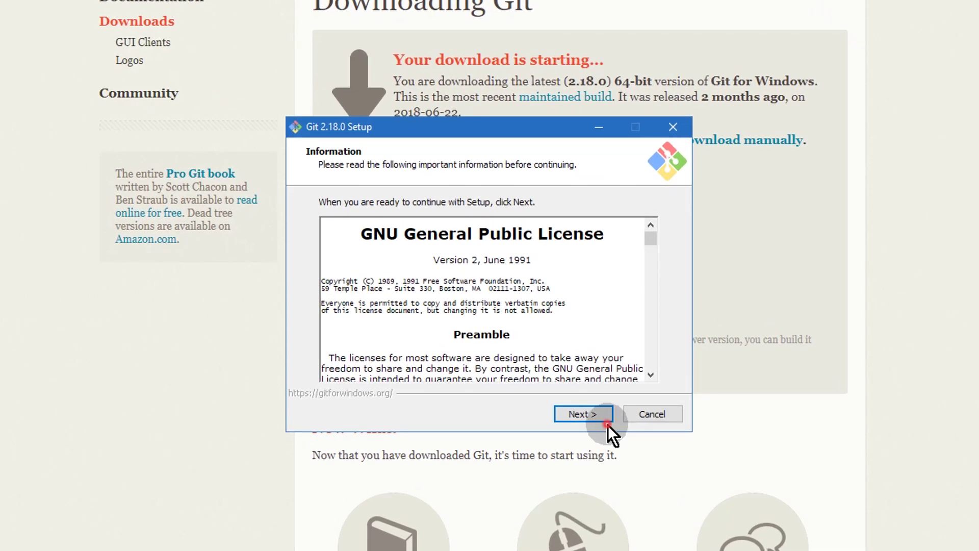
pyautogui.click(607, 423)
pyautogui.click(583, 414)
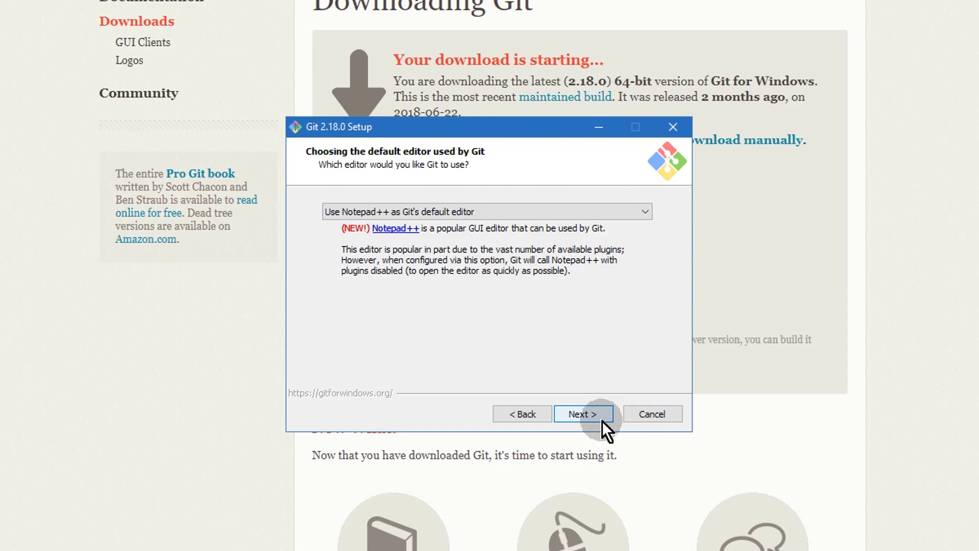
pyautogui.click(602, 420)
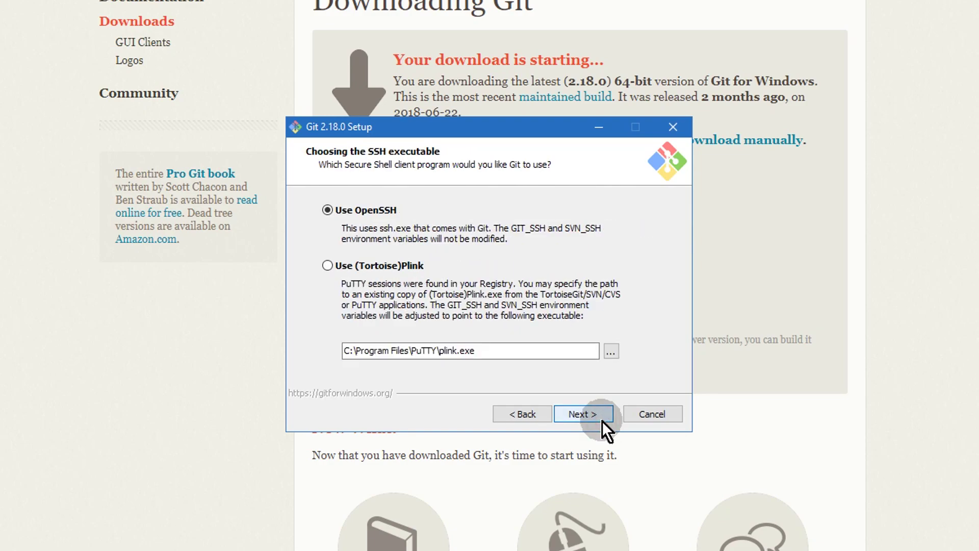
pyautogui.click(602, 420)
pyautogui.click(601, 421)
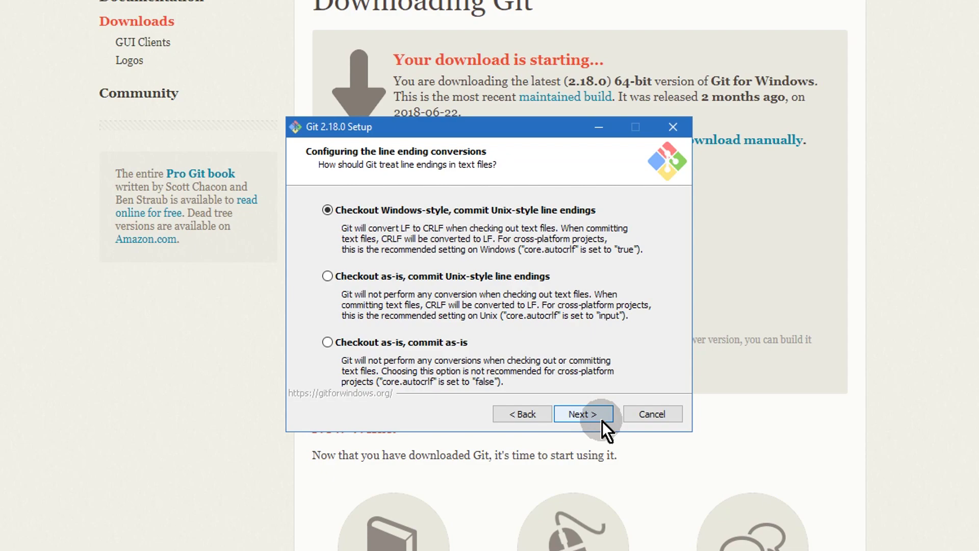
pyautogui.click(601, 421)
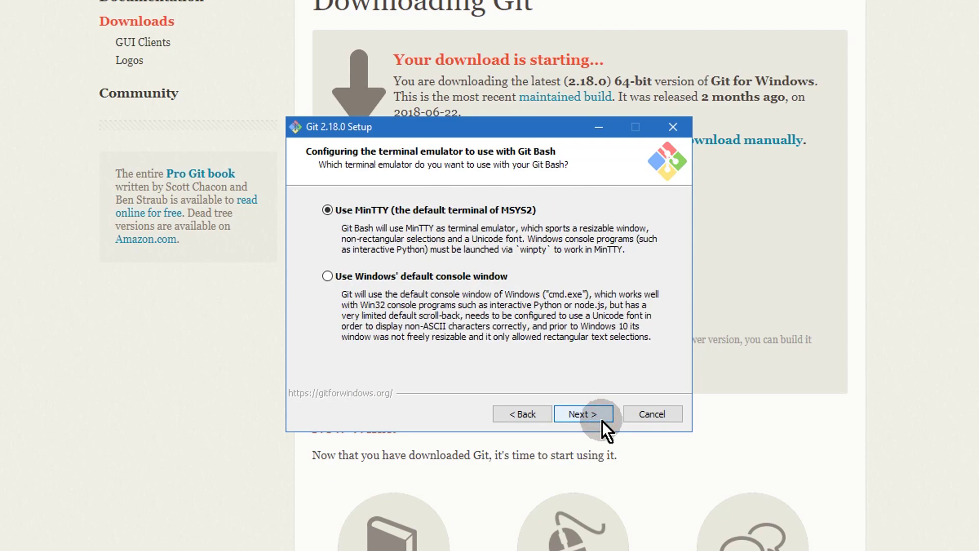
pyautogui.click(593, 424)
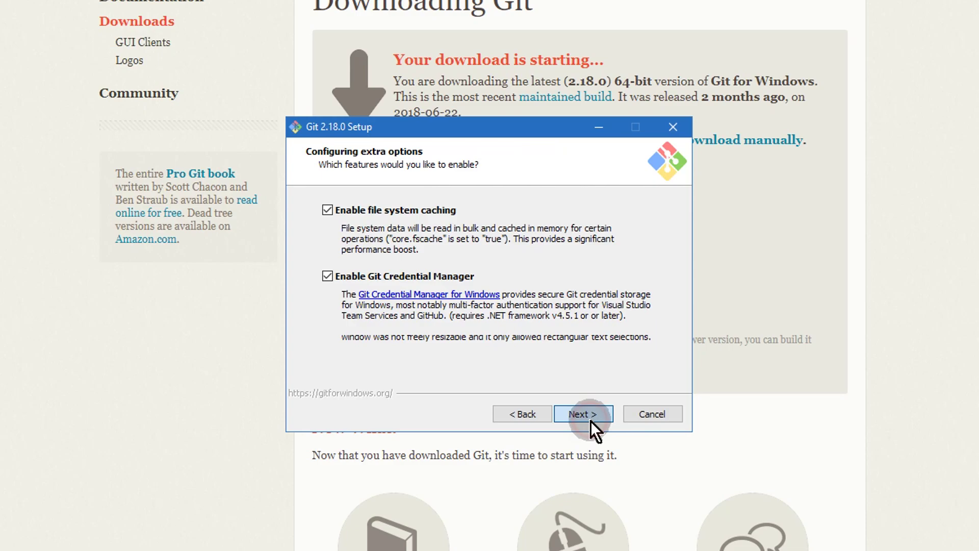
pyautogui.click(591, 421)
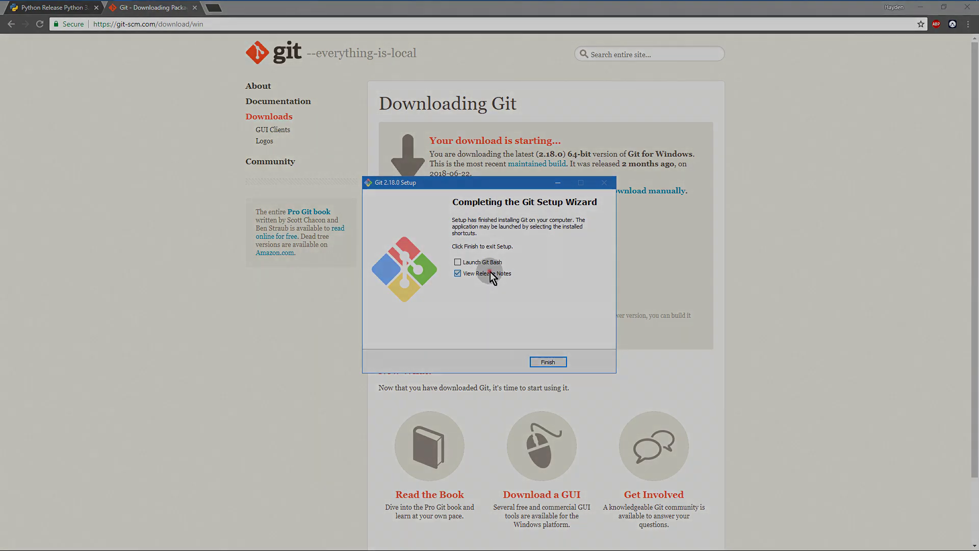
pyautogui.click(457, 274)
pyautogui.click(556, 361)
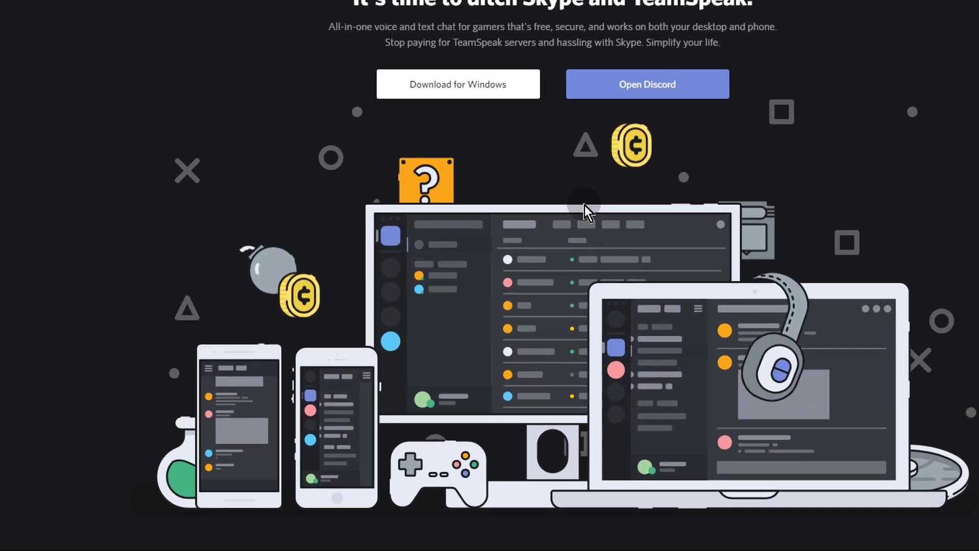
# Step: Create a new developer application named 'Test Bot' with description 'Test music bot.'
pyautogui.scroll(-10, 585, 205)
pyautogui.click(502, 298)
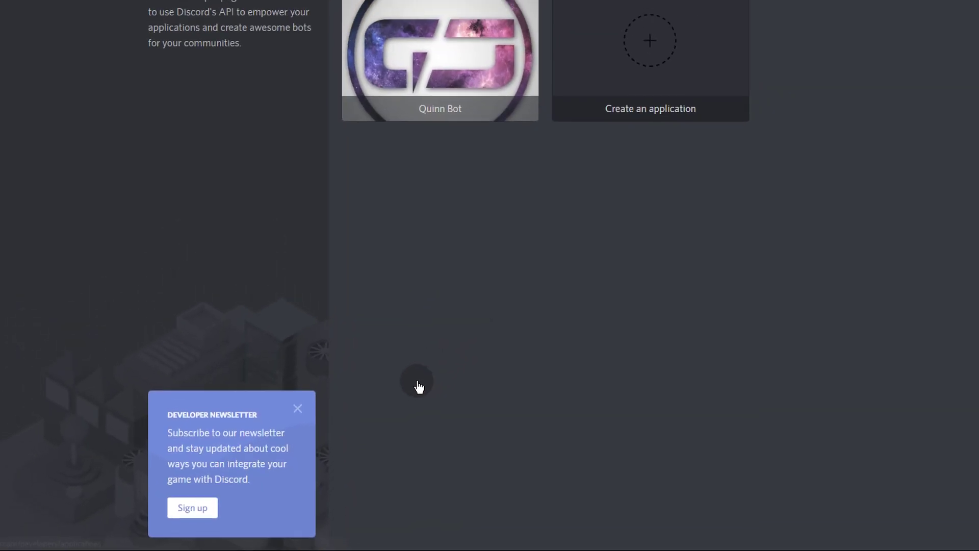
pyautogui.click(657, 36)
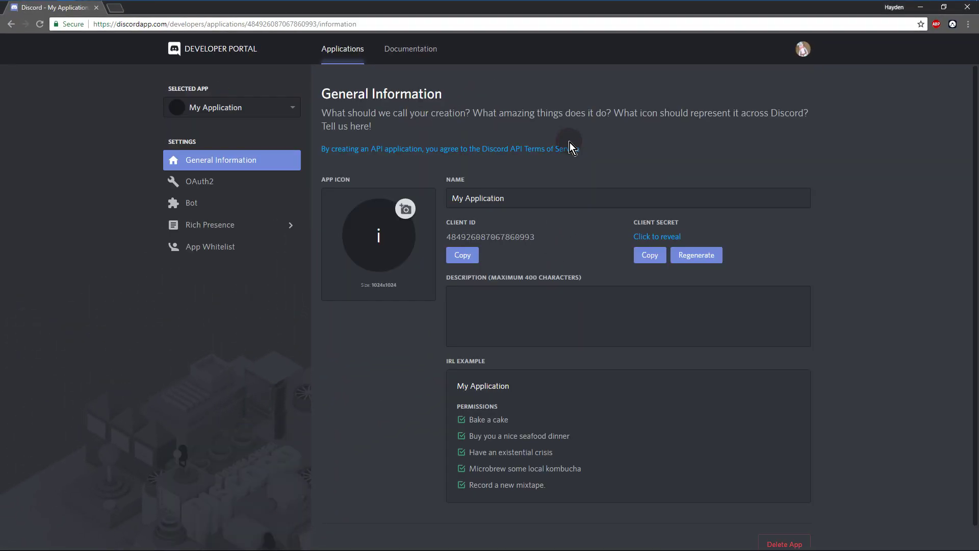
pyautogui.moveTo(533, 197); pyautogui.dragTo(448, 191)
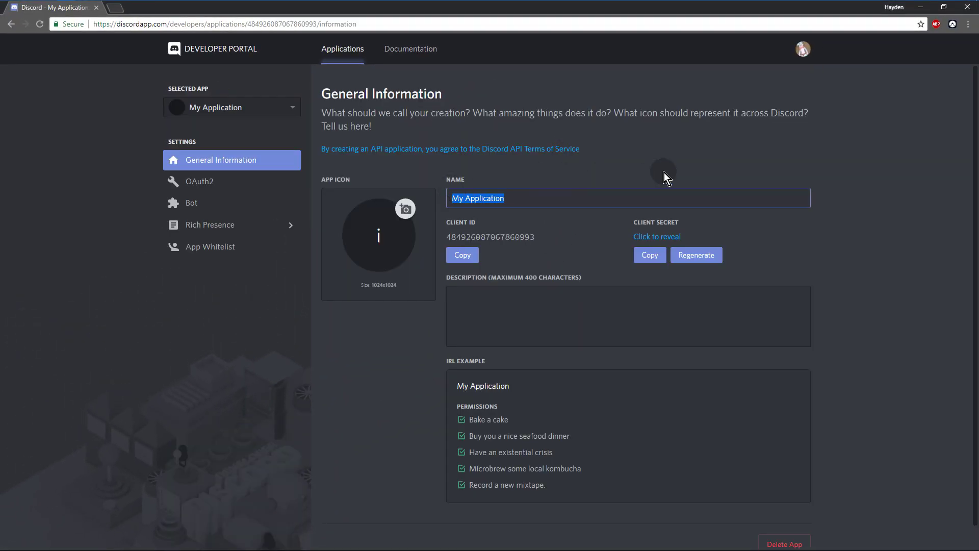
pyautogui.write('Test Bot')
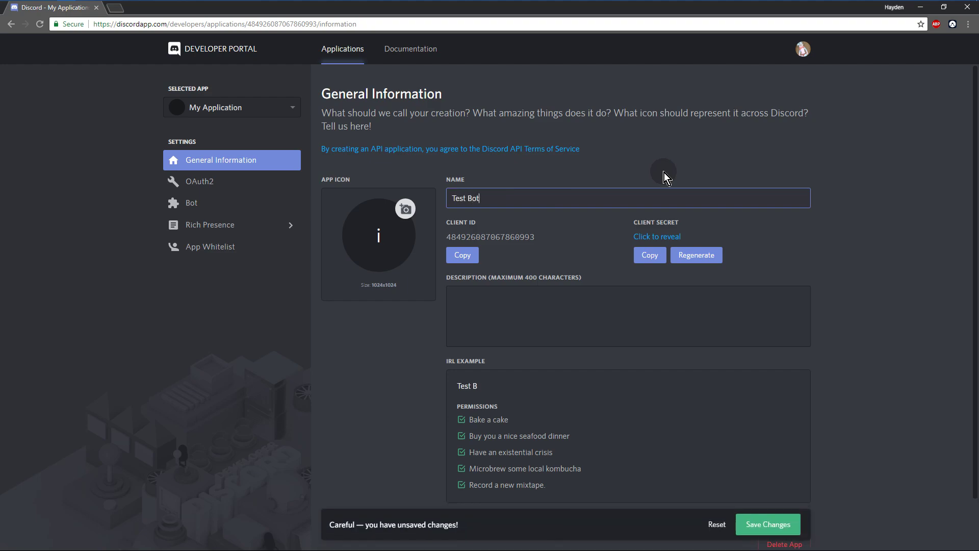
pyautogui.click(552, 310)
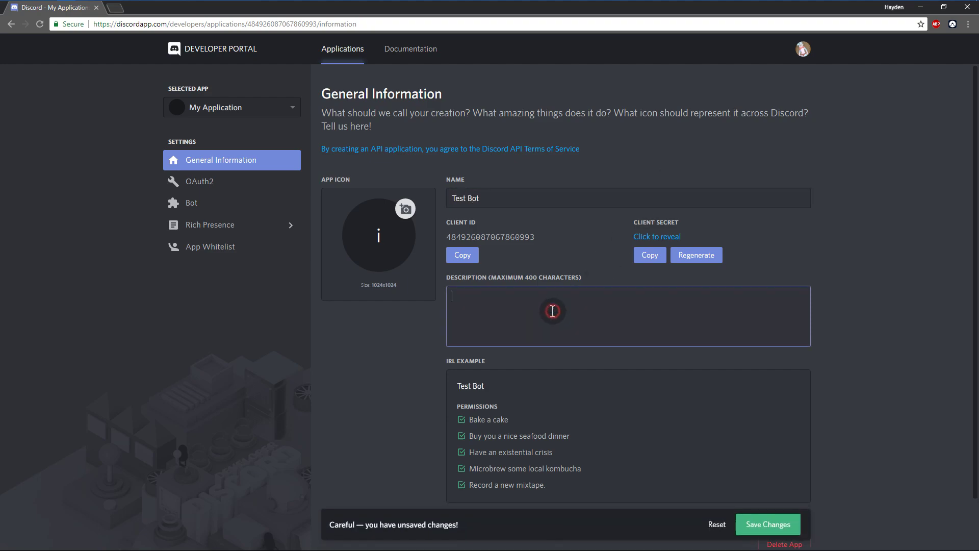
pyautogui.write('Test music bot.')
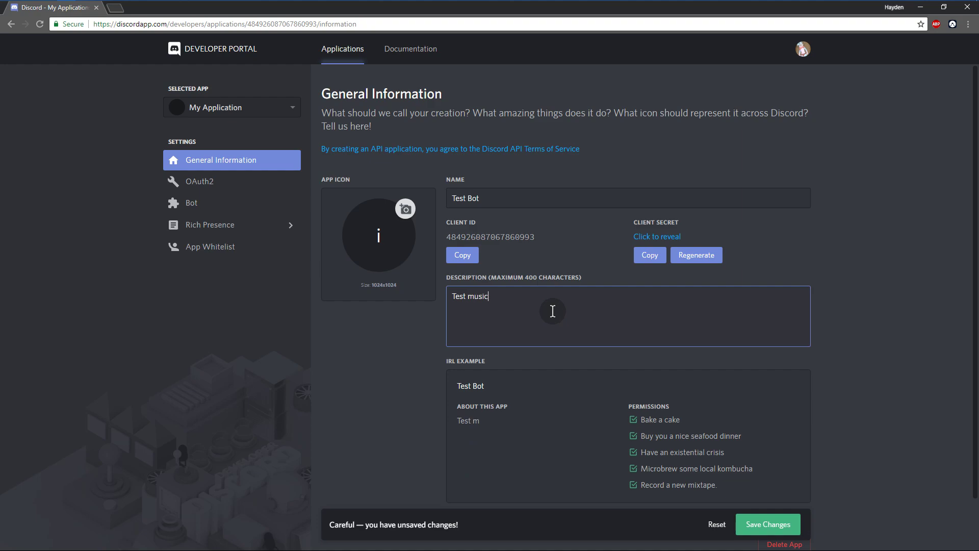
# Step: Save the Test Bot application, add a bot user to it, and copy the bot token
pyautogui.click(762, 524)
pyautogui.click(214, 207)
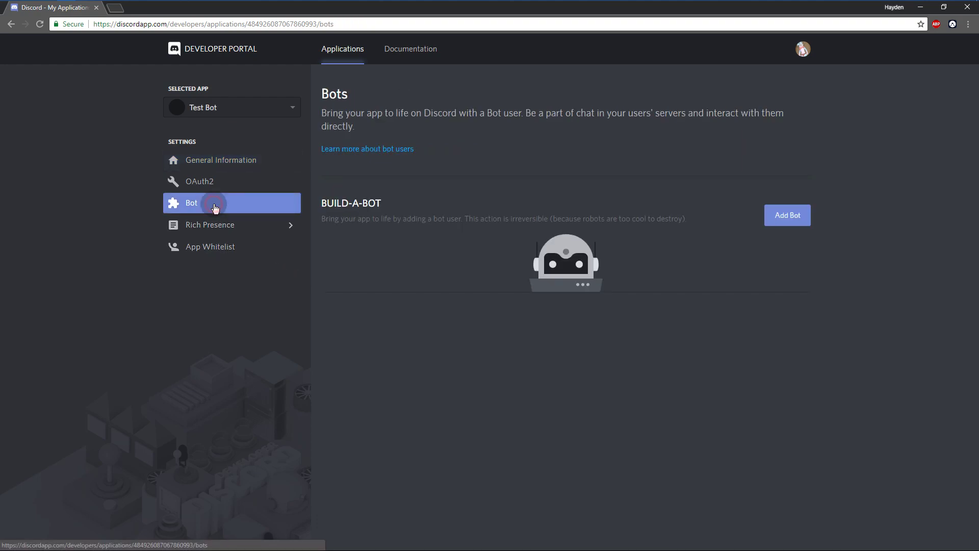
pyautogui.click(795, 216)
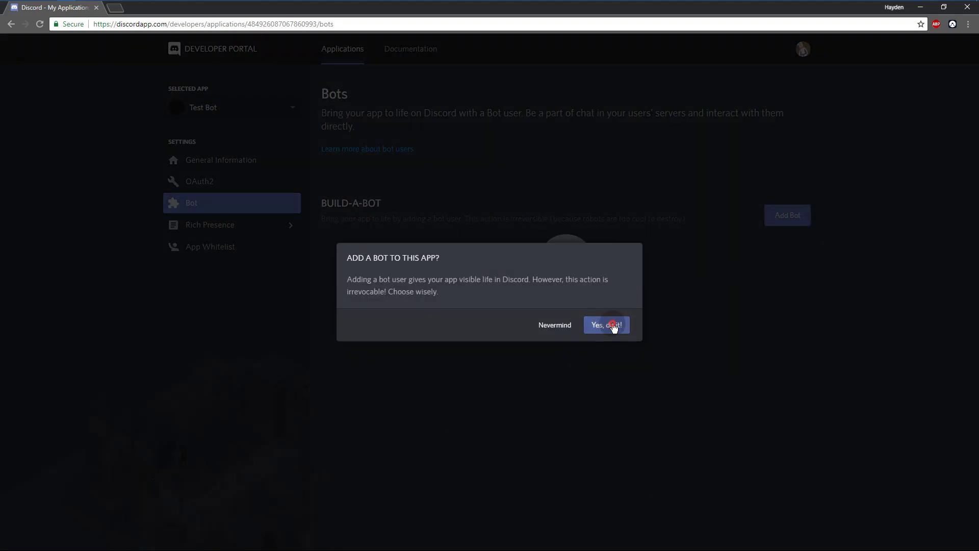
pyautogui.click(613, 325)
pyautogui.scroll(-3, 628, 342)
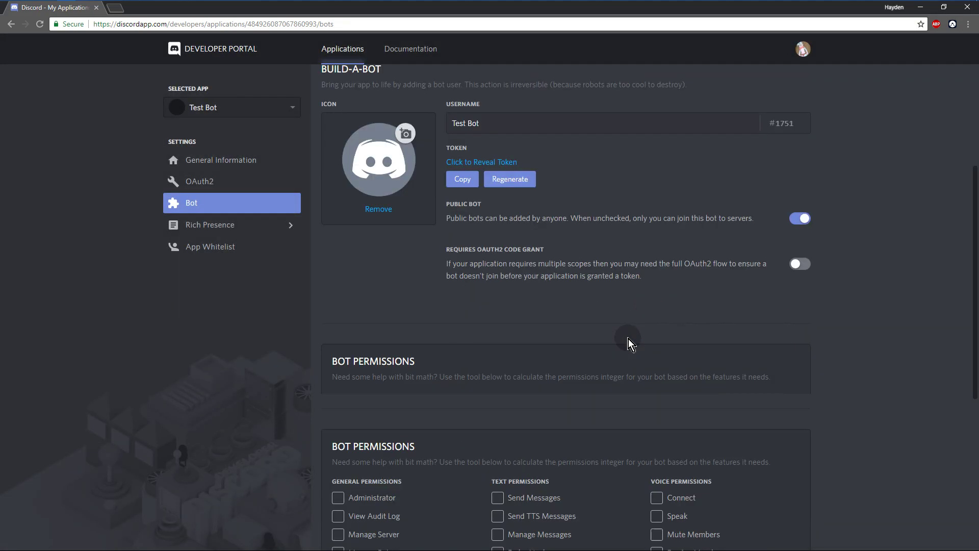
pyautogui.click(483, 163)
pyautogui.click(463, 179)
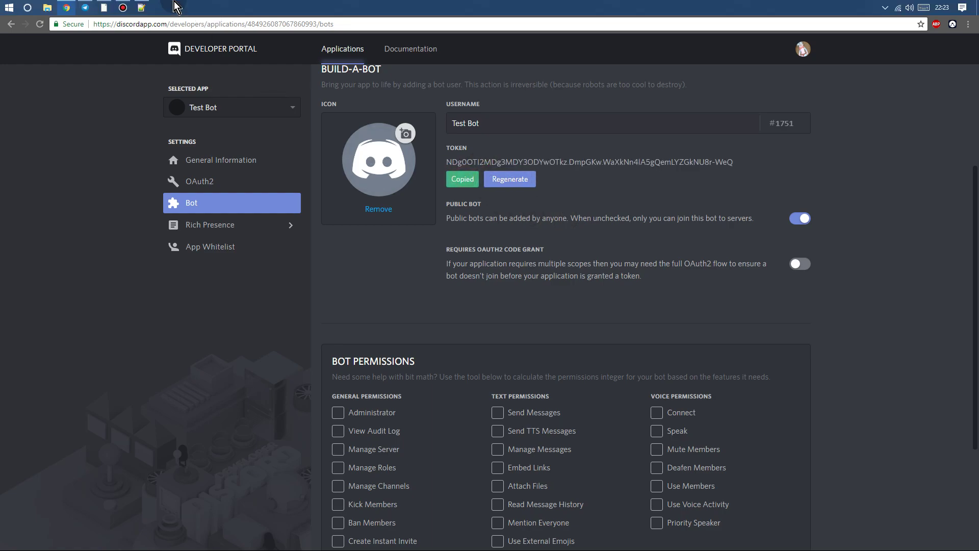
# Step: Paste the copied bot token into the new Notepad++ file
pyautogui.click(173, 7)
pyautogui.rightClick(577, 136)
pyautogui.click(602, 164)
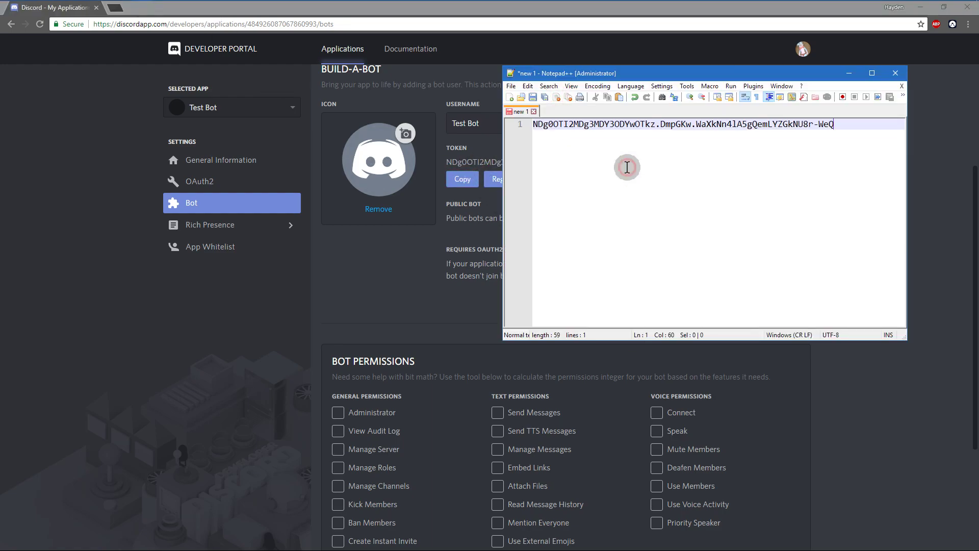
pyautogui.moveTo(665, 73); pyautogui.dragTo(456, 90)
# Step: Save the file as Test-Bot-Token.txt in Documents
pyautogui.click(302, 103)
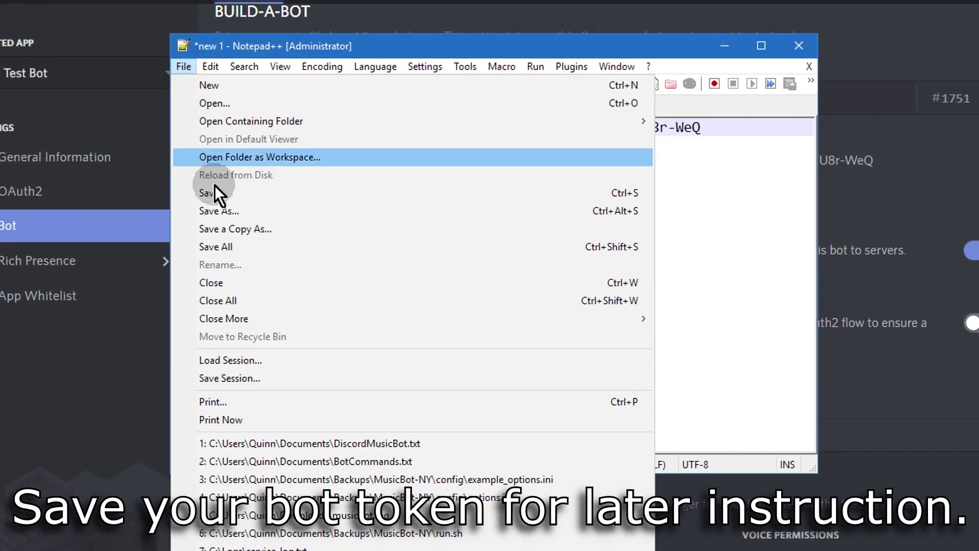
pyautogui.click(330, 192)
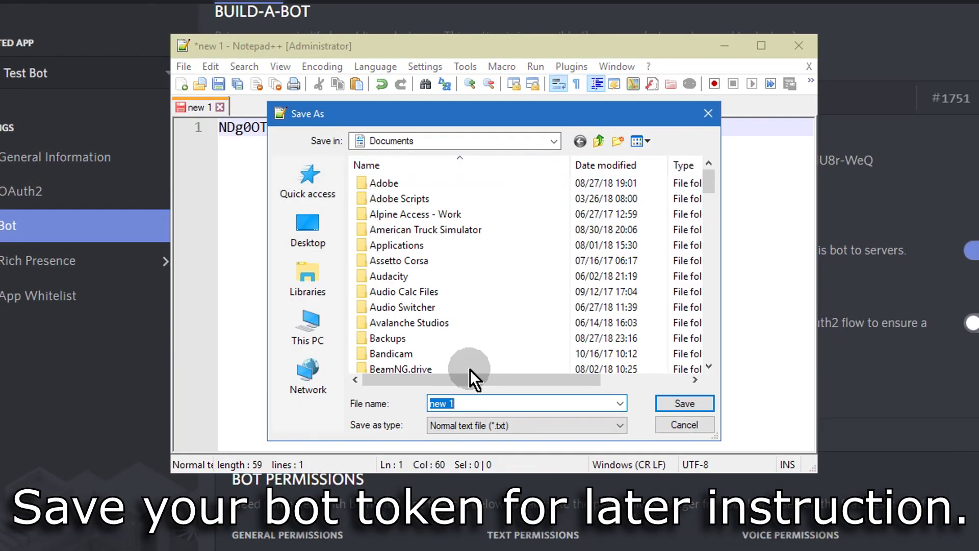
pyautogui.click(507, 404)
pyautogui.write('Test-Bot-Token')
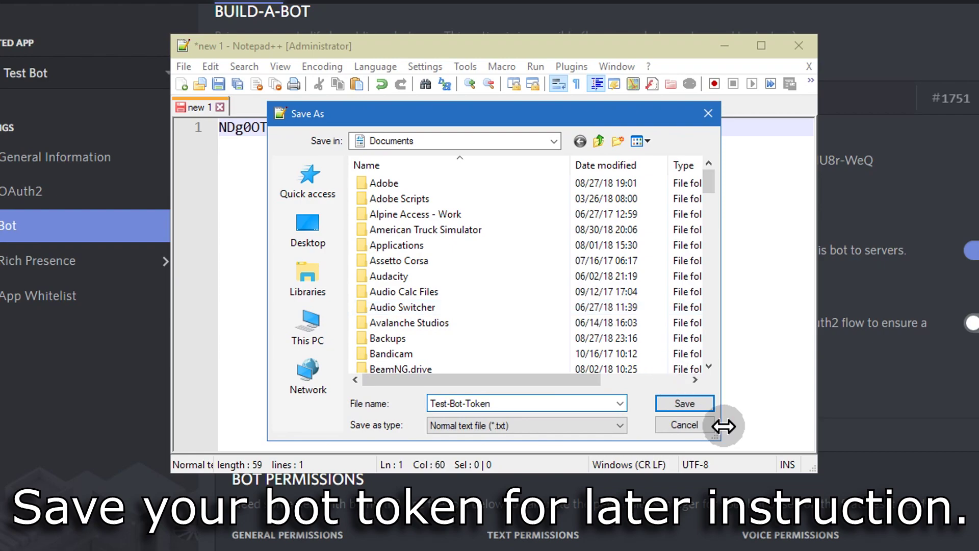
pyautogui.click(701, 403)
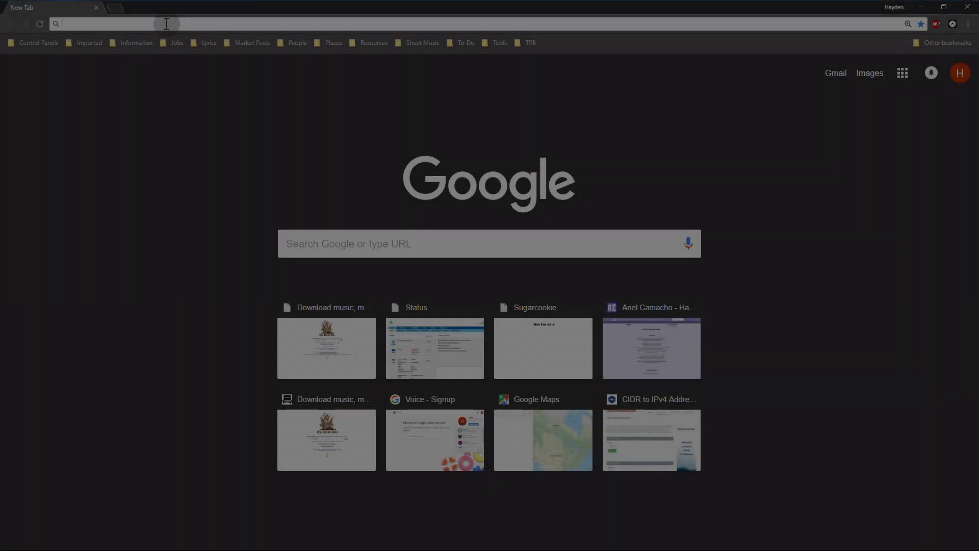
# Step: Load spotify.com and follow its footer Developers link to Spotify for Developers
pyautogui.click(167, 24)
pyautogui.write('spotify.com')
pyautogui.press('Return')
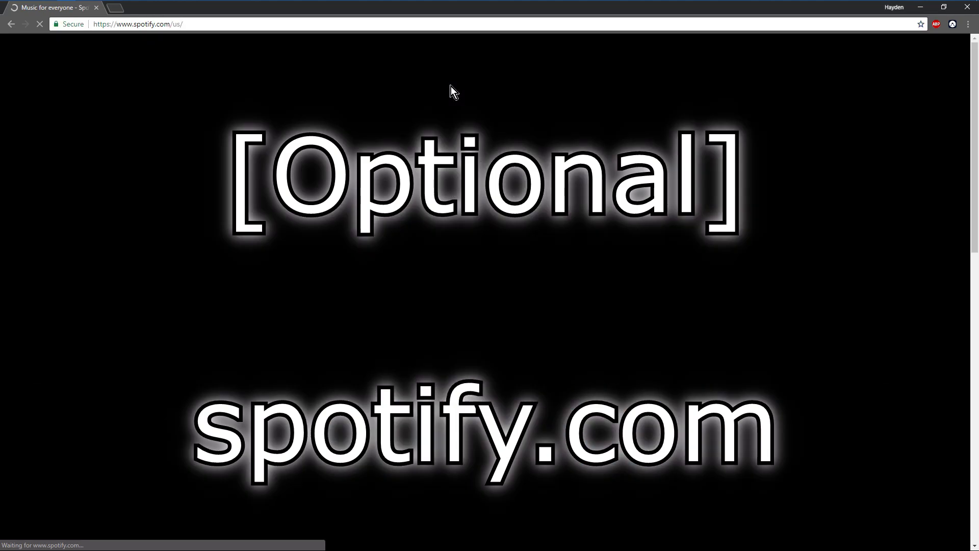
pyautogui.scroll(-3, 328, 211)
pyautogui.scroll(-10, 328, 211)
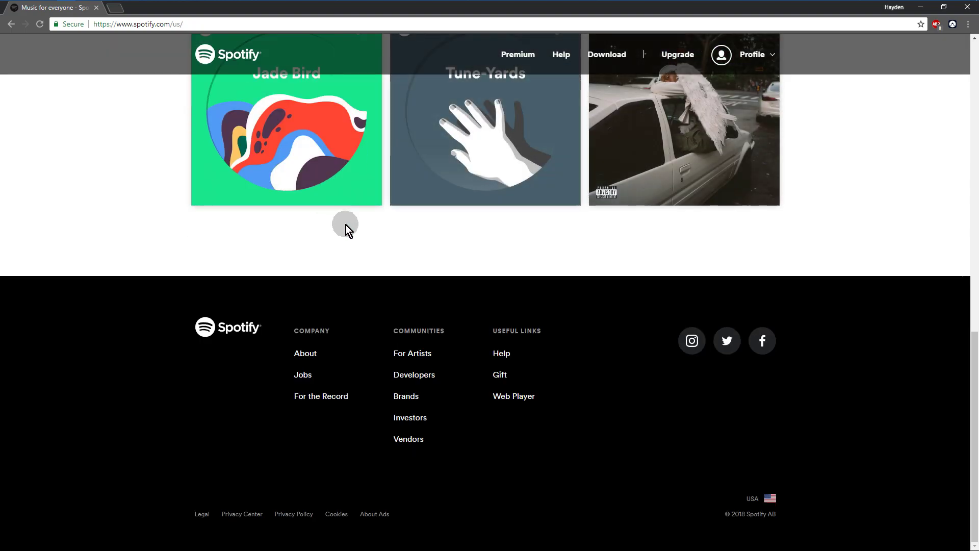
pyautogui.click(419, 376)
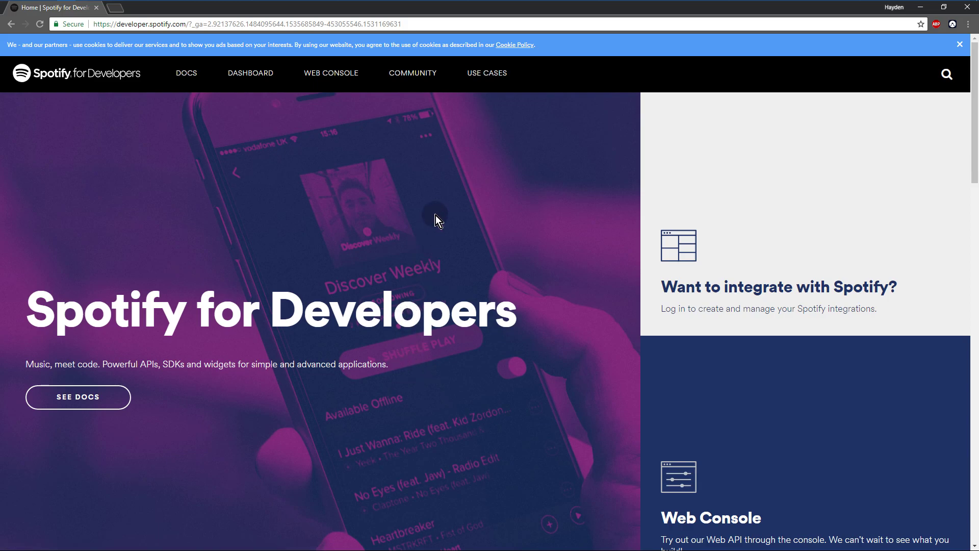
pyautogui.scroll(-5, 470, 205)
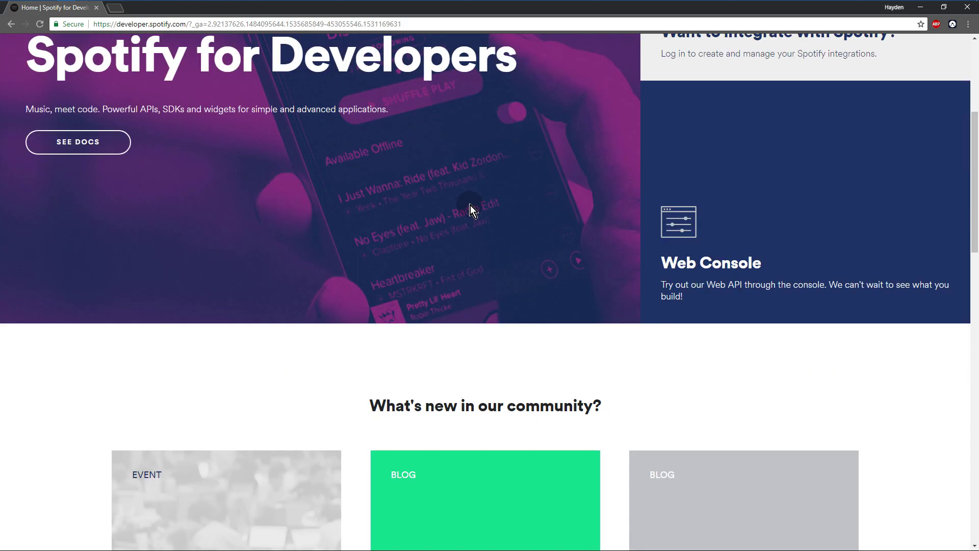
pyautogui.scroll(5, 498, 206)
# Step: Log in to the developer dashboard and open the new app form
pyautogui.click(684, 259)
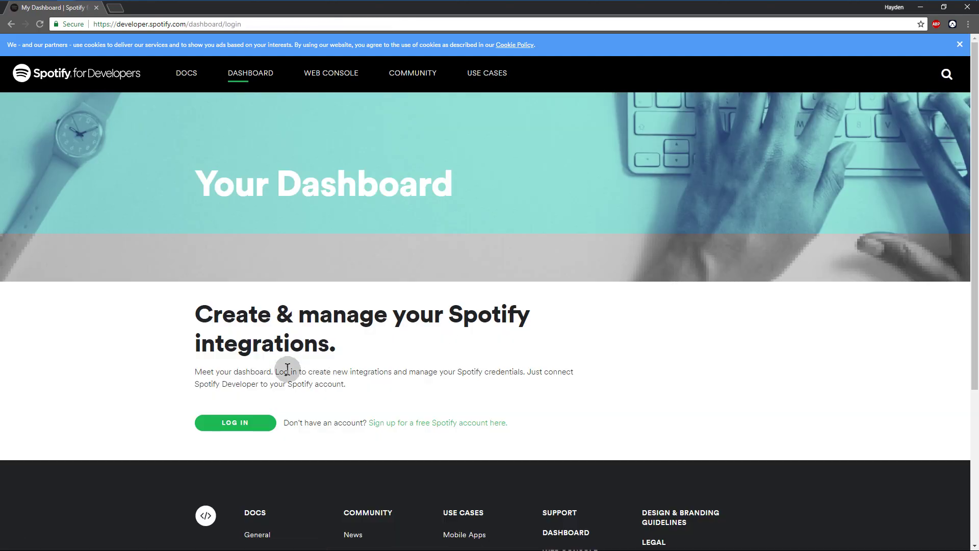
pyautogui.click(234, 423)
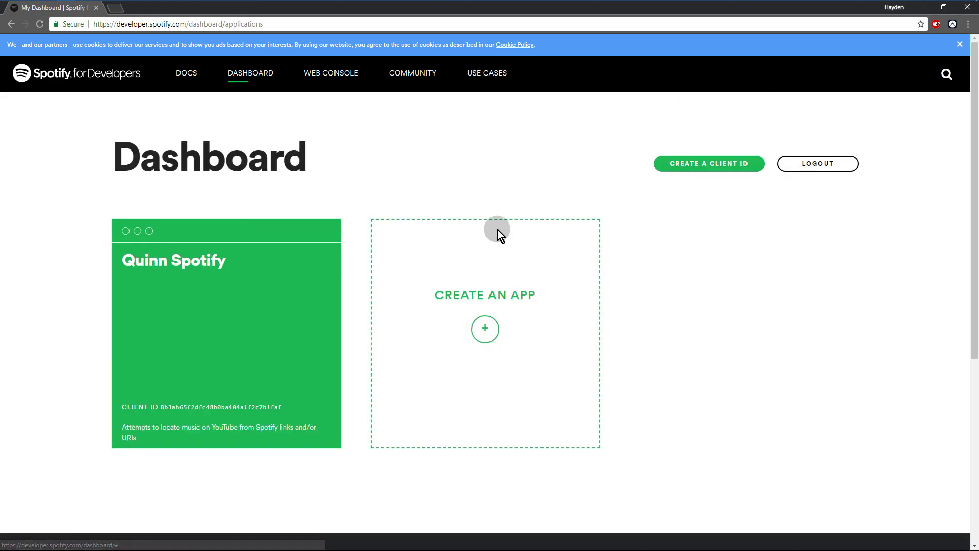
pyautogui.click(518, 238)
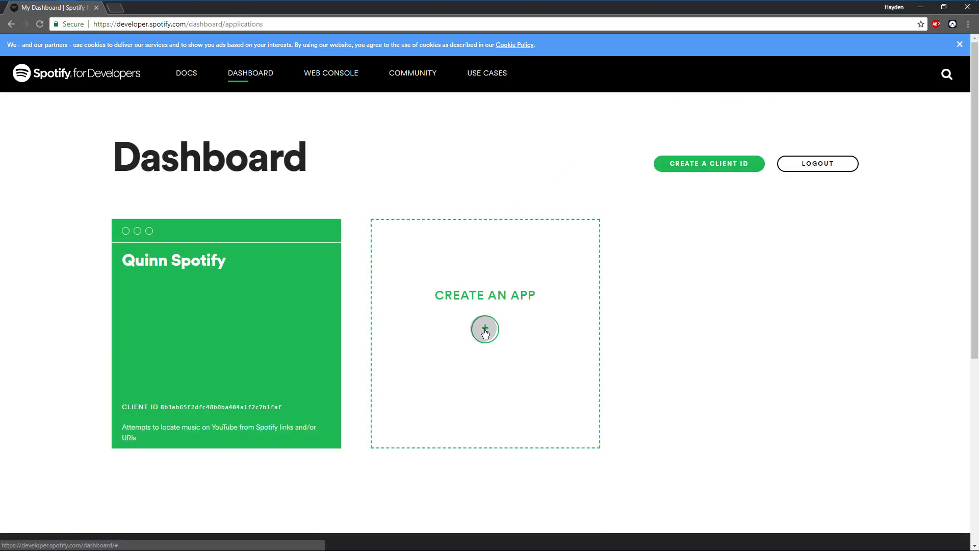
pyautogui.click(479, 332)
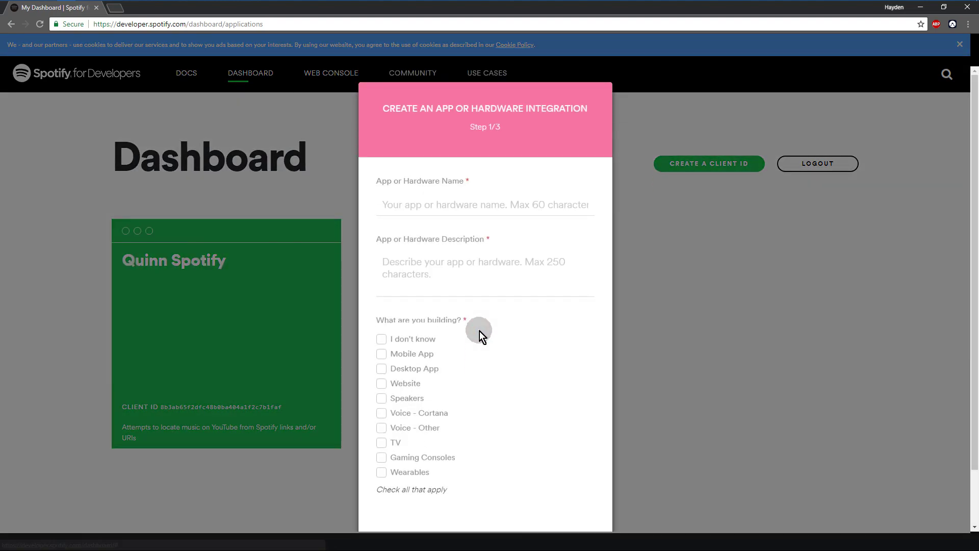
# Step: Name the app 'Test Application', describe it 'Music Bot Test Application', and mark it Voice - Other
pyautogui.click(457, 208)
pyautogui.write('Test Application')
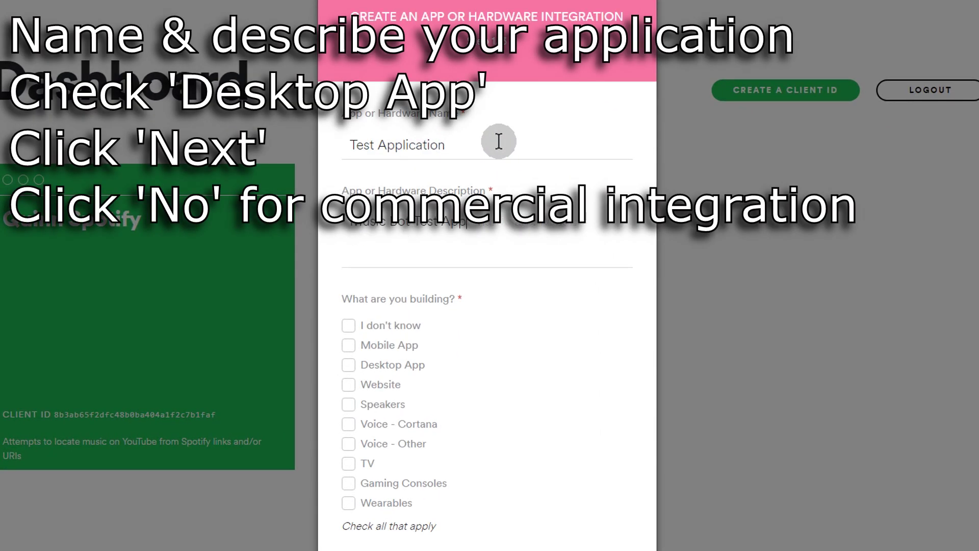
pyautogui.click(528, 272)
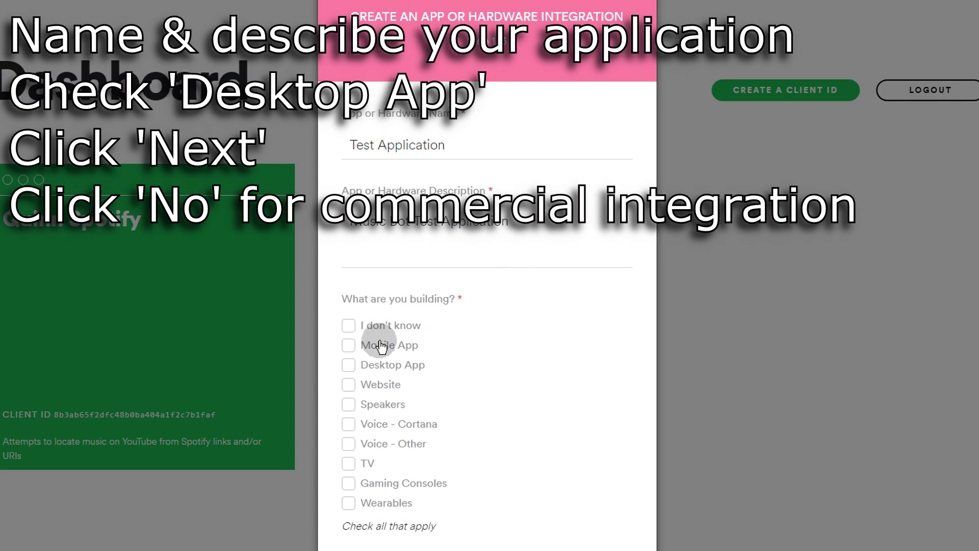
pyautogui.click(348, 444)
pyautogui.scroll(-3, 382, 397)
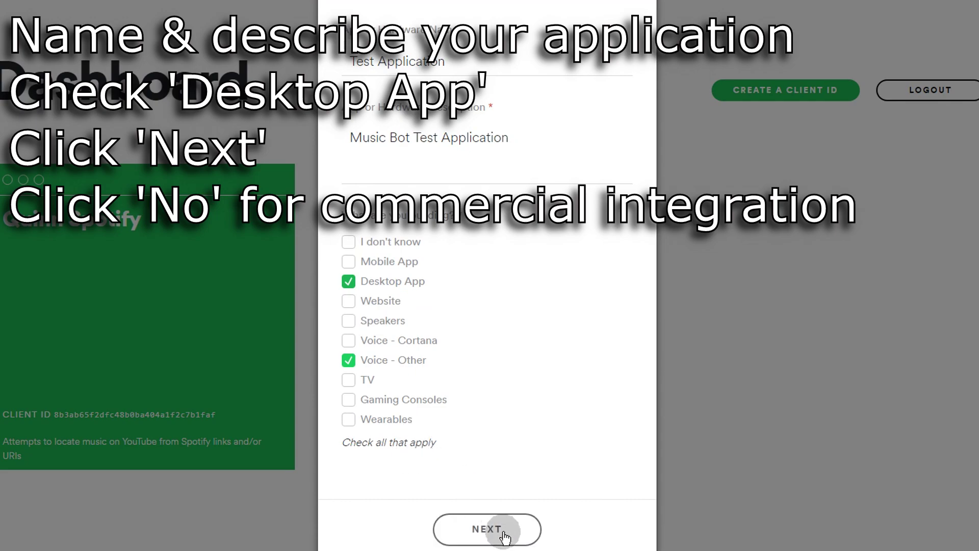
pyautogui.click(500, 529)
# Step: Declare the app non-commercial, tick all three agreement boxes, and submit it
pyautogui.click(487, 459)
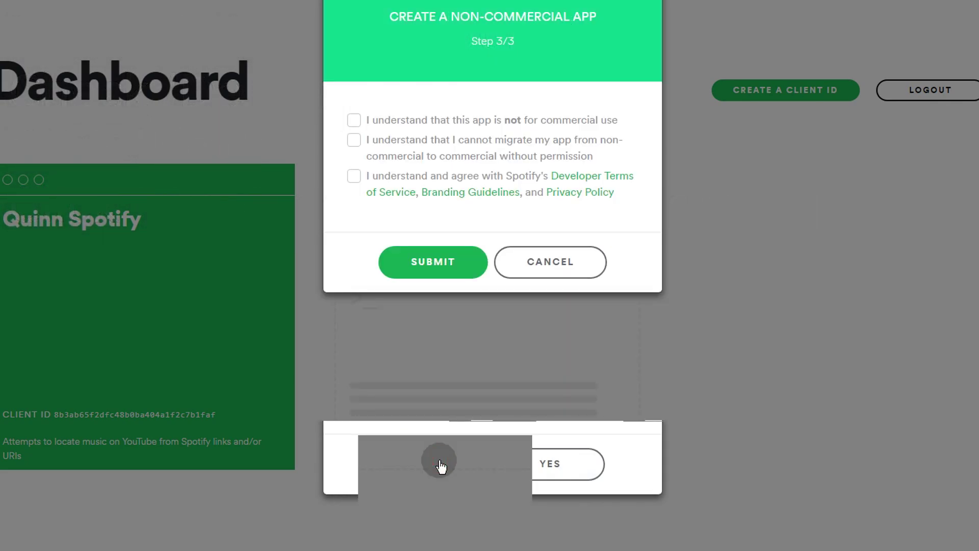
pyautogui.click(356, 123)
pyautogui.click(354, 142)
pyautogui.click(361, 187)
pyautogui.click(435, 268)
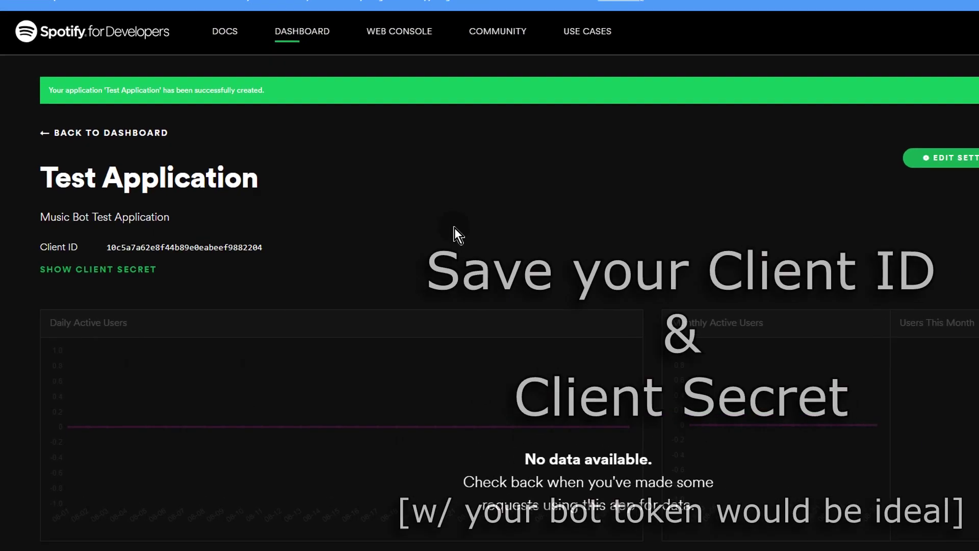
# Step: Copy the app's Client ID and paste it on line 3 of Test-Bot-Token.txt
pyautogui.tripleClick(334, 228)
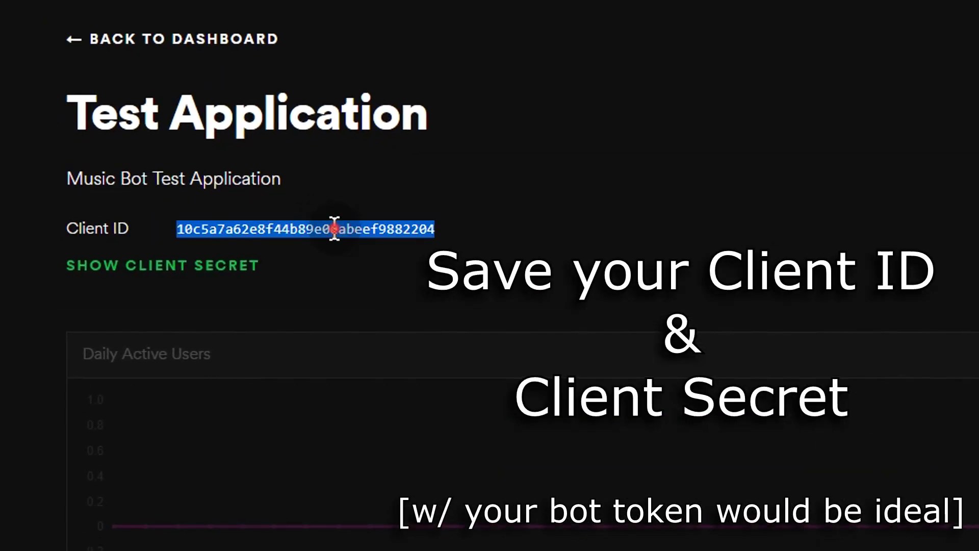
pyautogui.click(406, 233)
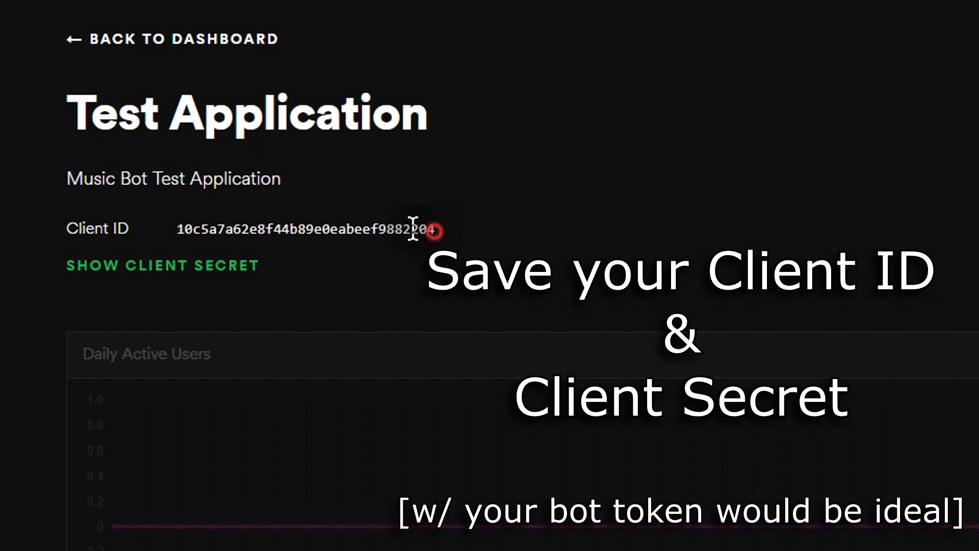
pyautogui.moveTo(414, 228); pyautogui.dragTo(173, 229)
pyautogui.hotkey('ctrl', 'c')
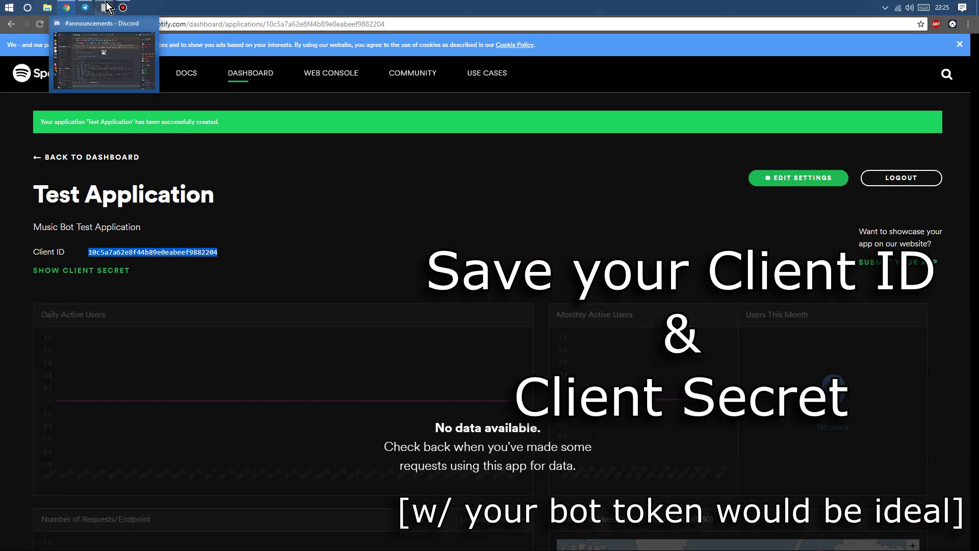
pyautogui.click(8, 7)
pyautogui.write('note')
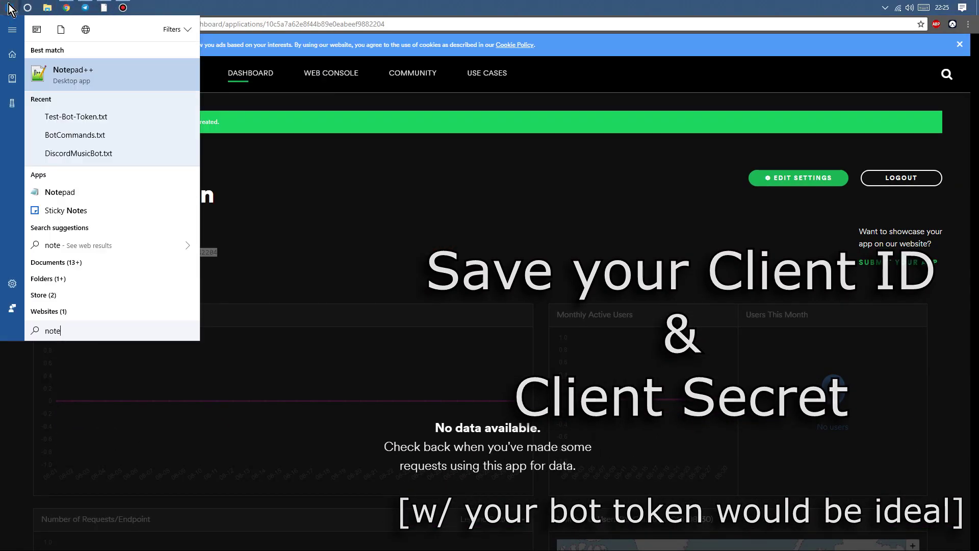
pyautogui.click(93, 71)
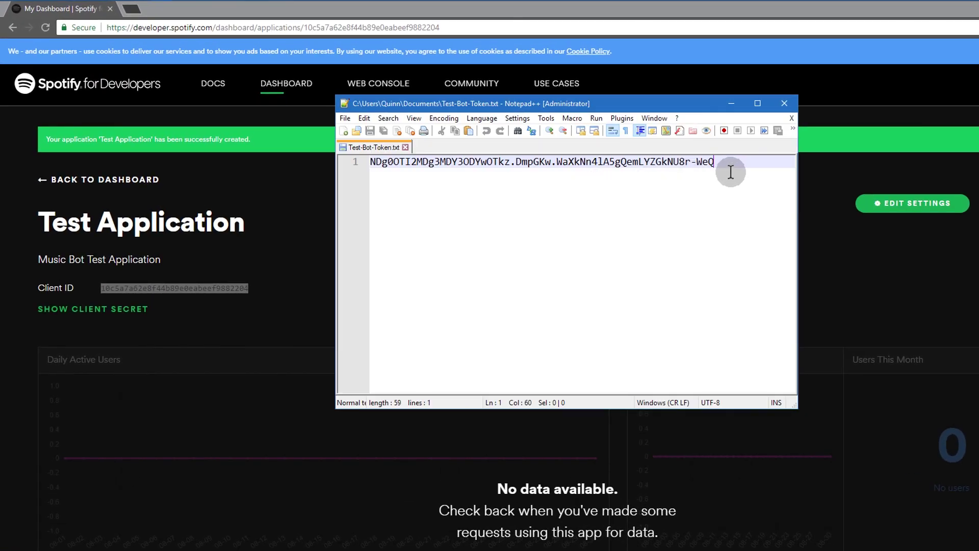
pyautogui.press('Return')
pyautogui.press('Return')
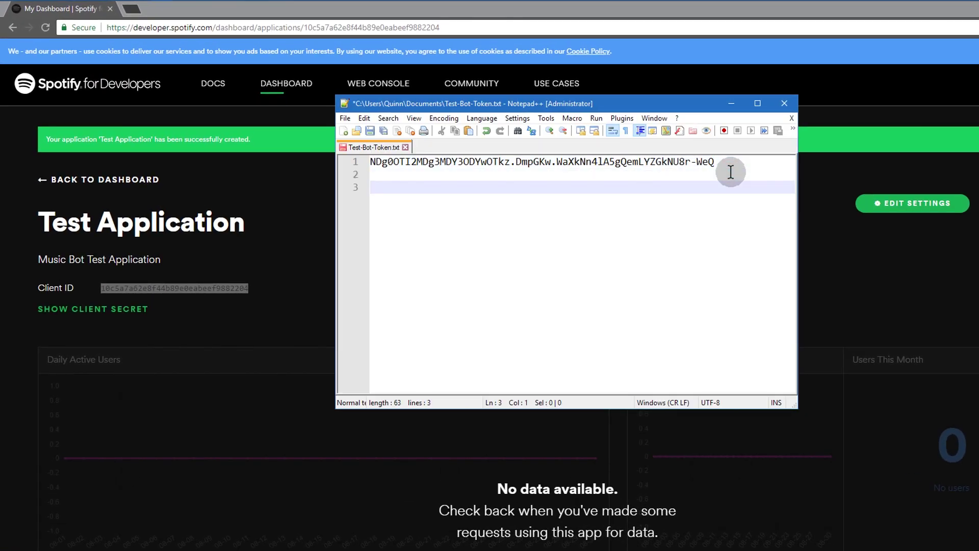
pyautogui.hotkey('ctrl', 'v')
# Step: Reveal the Client Secret and paste it on line 4 below the Client ID
pyautogui.click(97, 317)
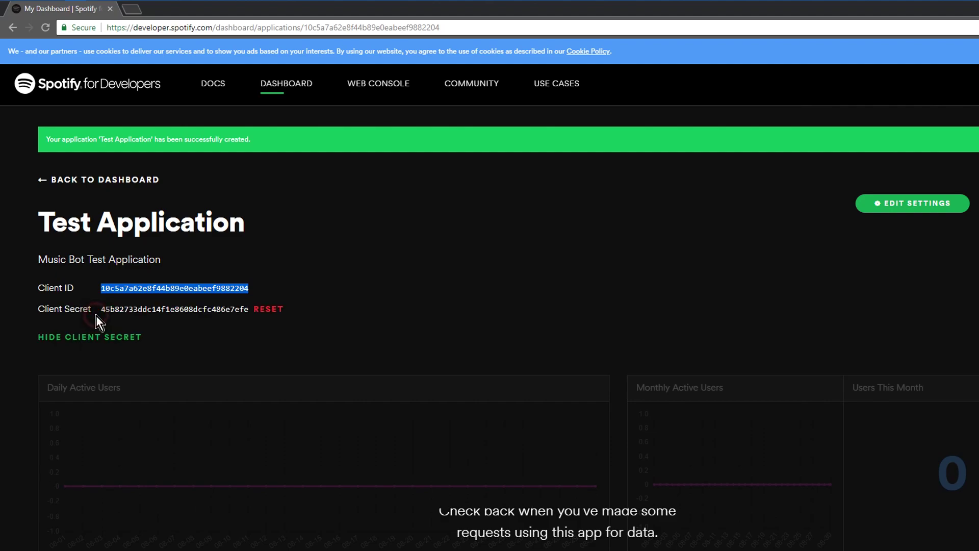
pyautogui.doubleClick(181, 309)
pyautogui.hotkey('ctrl', 'c')
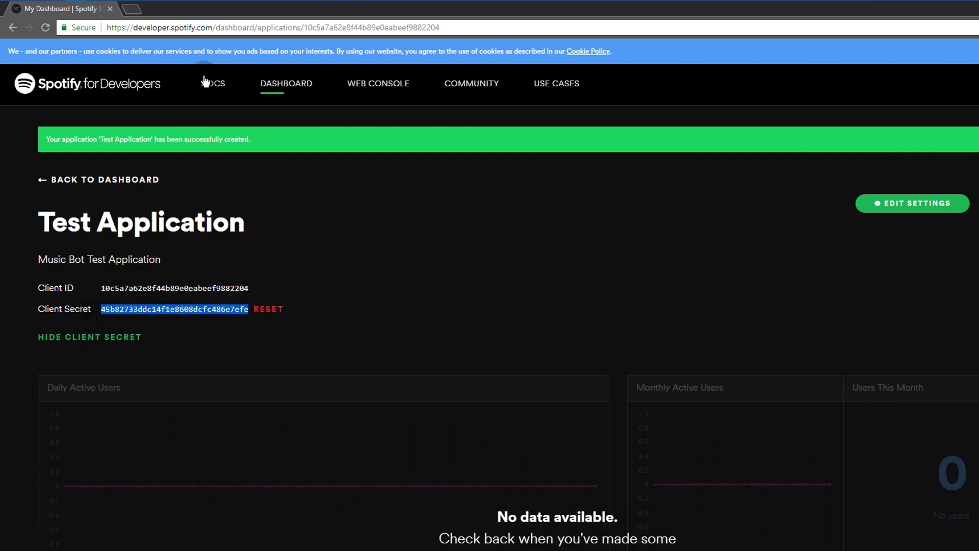
pyautogui.click(182, 5)
pyautogui.click(569, 207)
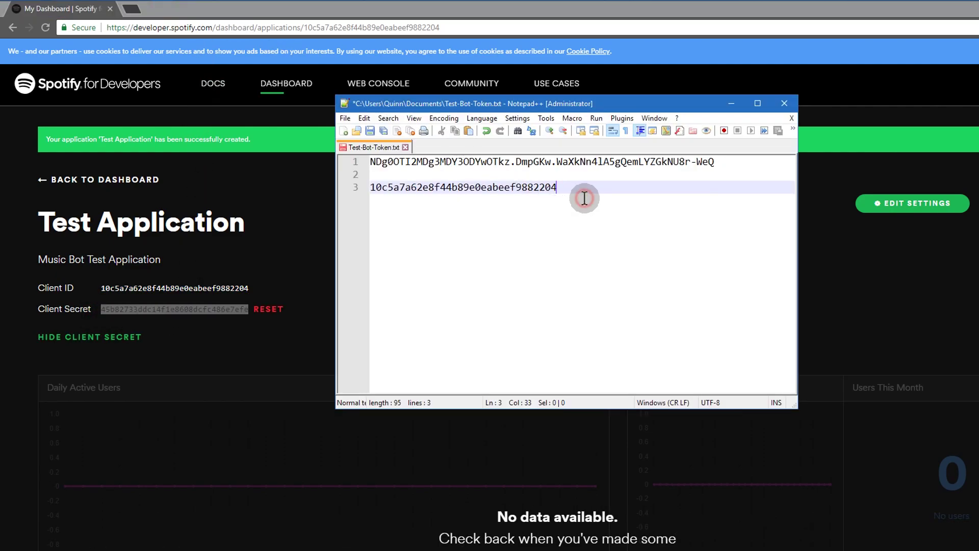
pyautogui.press('Return')
pyautogui.hotkey('ctrl', 'v')
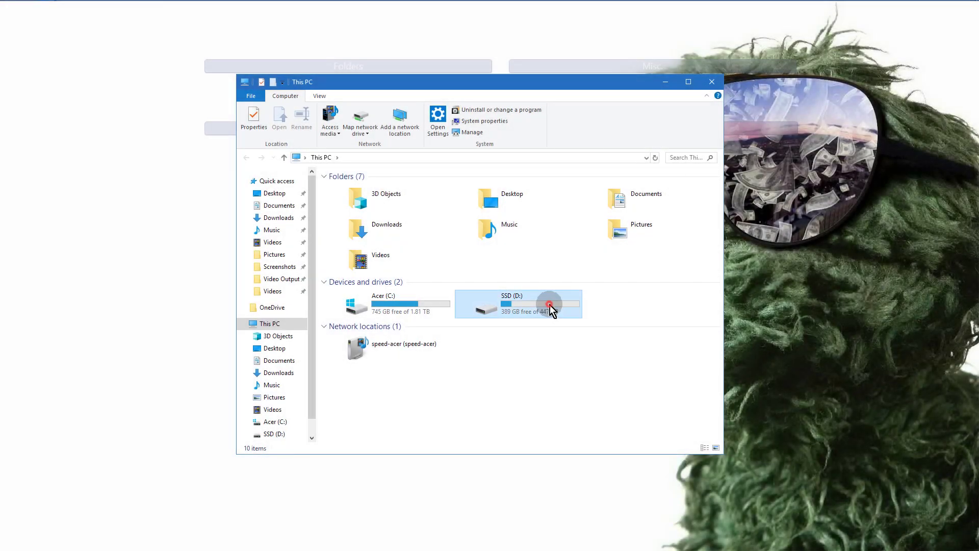
# Step: Create a new folder named Test on the SSD (D:) drive
pyautogui.doubleClick(549, 304)
pyautogui.rightClick(398, 332)
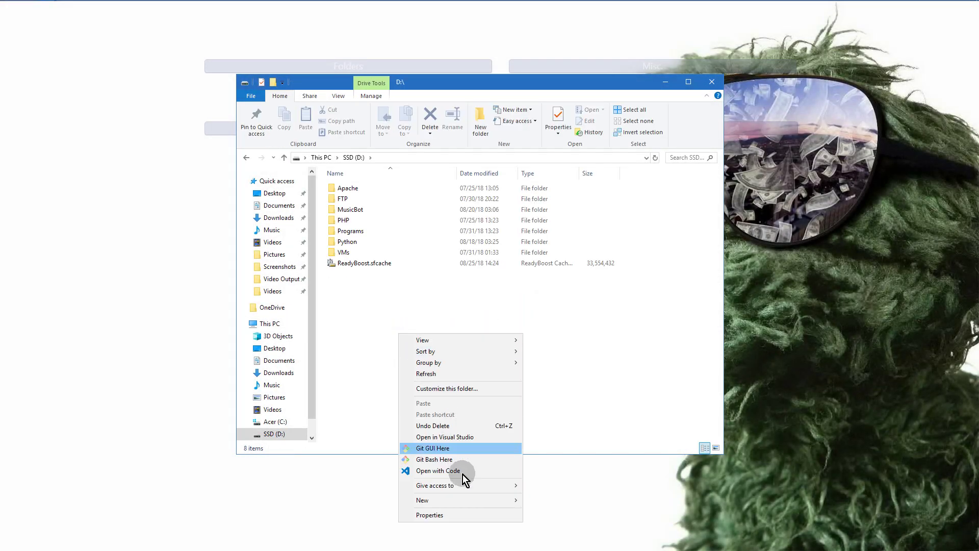
pyautogui.moveTo(468, 500)
pyautogui.click(547, 384)
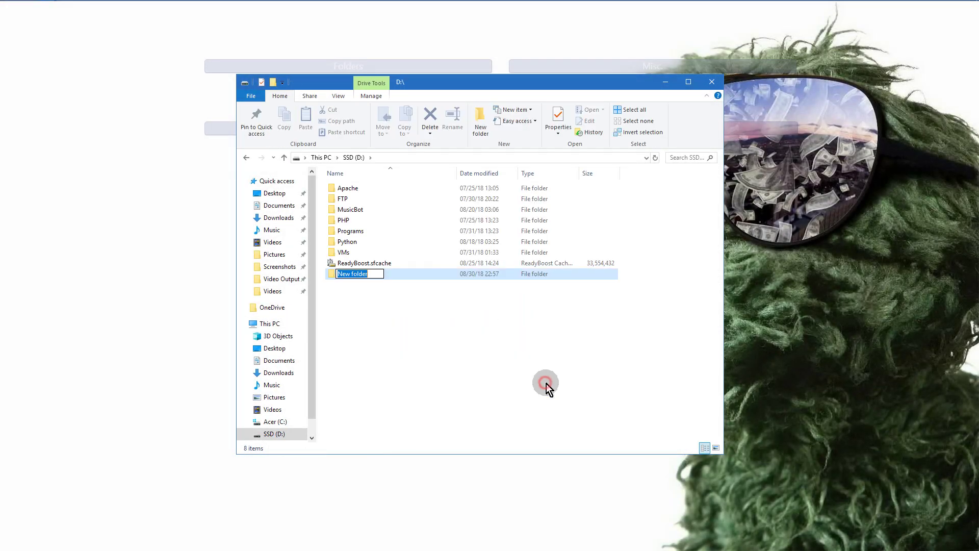
pyautogui.write('Test')
pyautogui.press('Return')
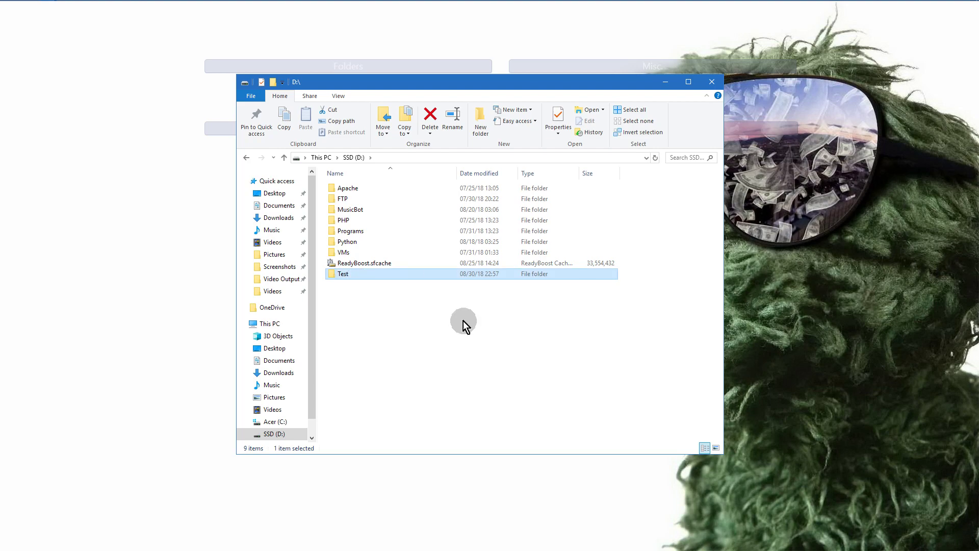
# Step: Open the Test folder and launch Git Bash Here inside it, moving the terminal right
pyautogui.doubleClick(407, 274)
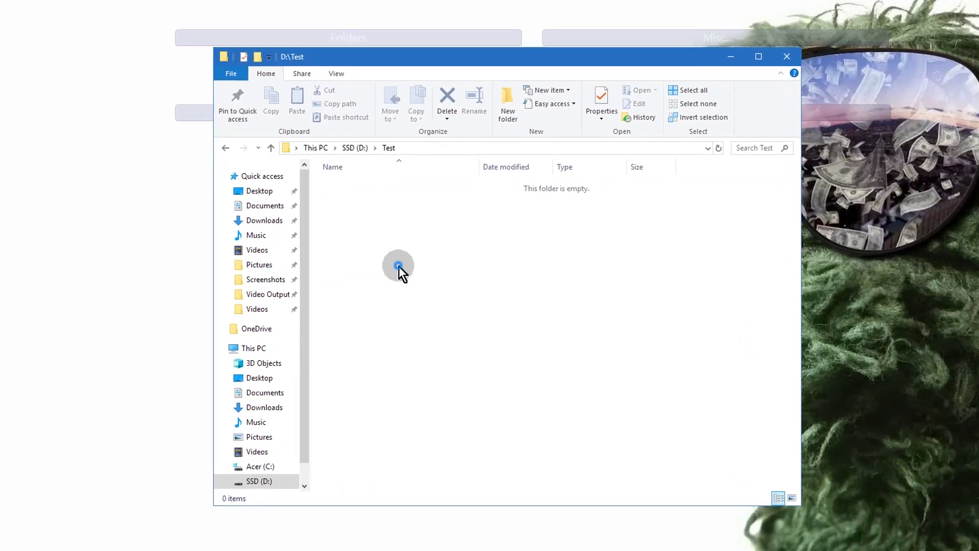
pyautogui.rightClick(390, 256)
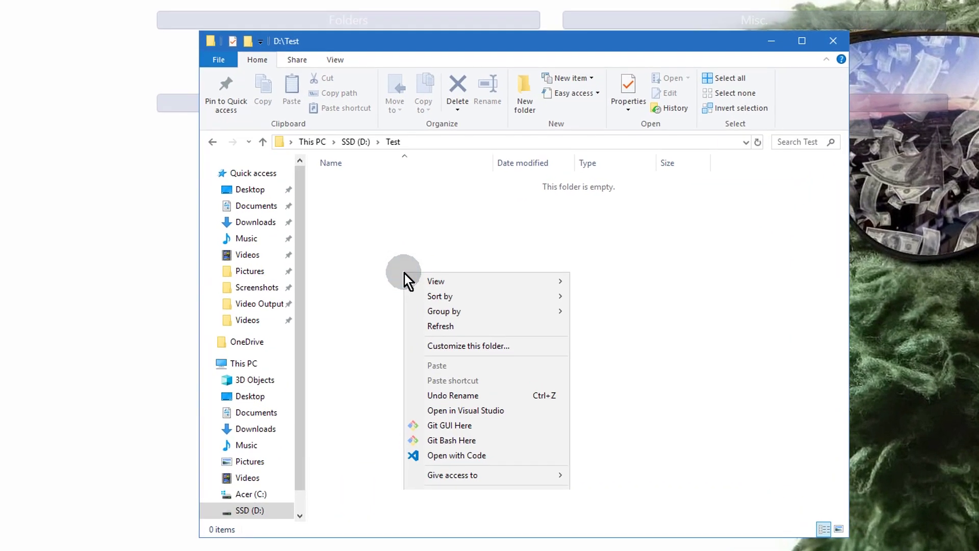
pyautogui.click(478, 442)
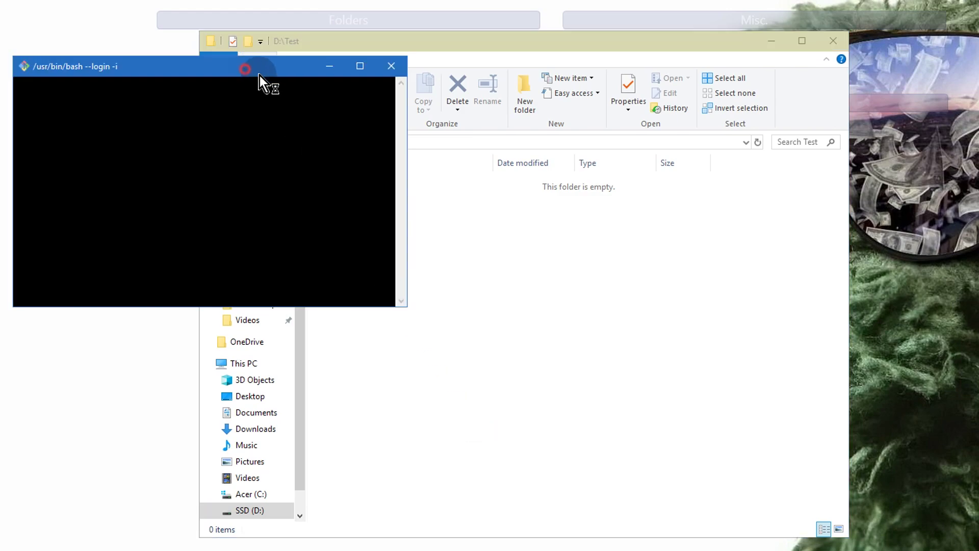
pyautogui.moveTo(260, 75); pyautogui.dragTo(561, 211)
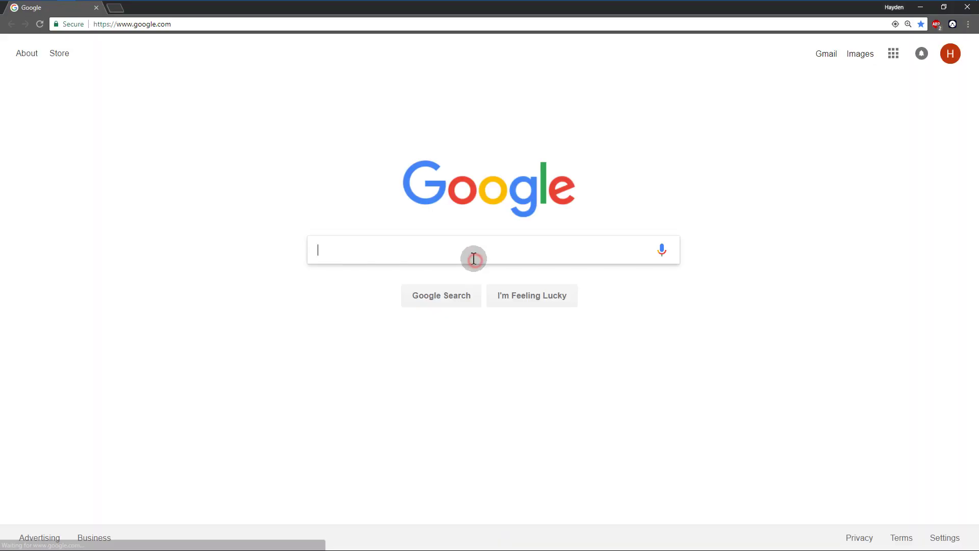
# Step: Search Google for Just-Some-Bots and copy the MusicBot repository's HTTPS clone URL
pyautogui.write('Just-Some-Bots')
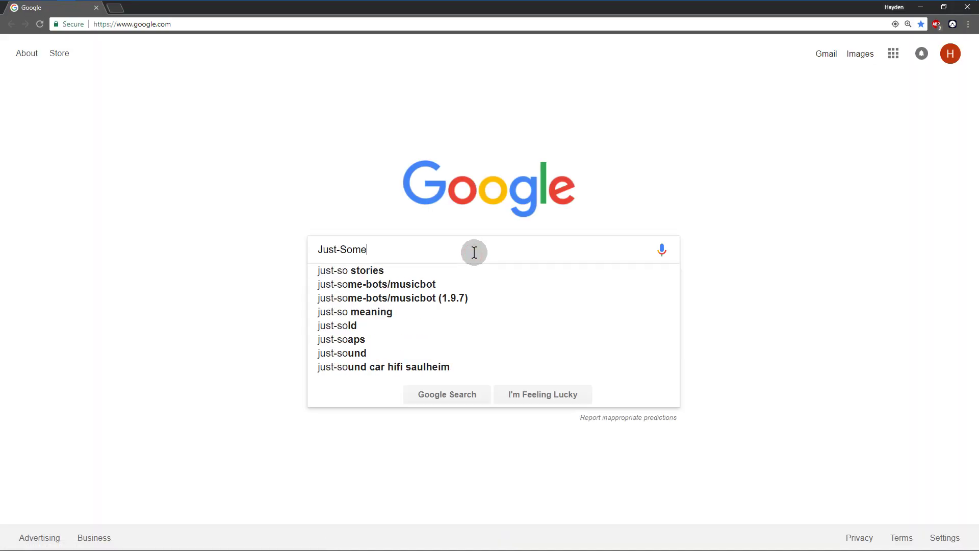
pyautogui.press('Return')
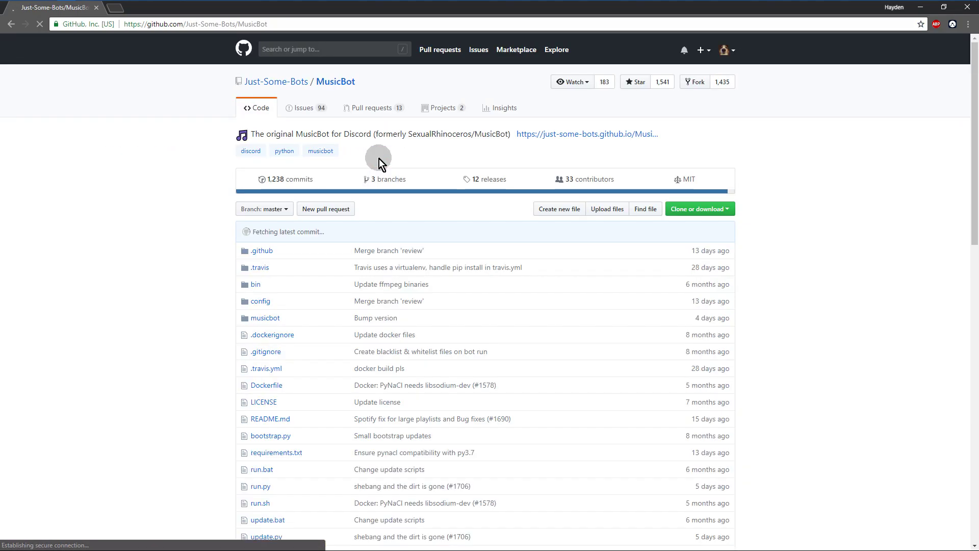
pyautogui.click(589, 251)
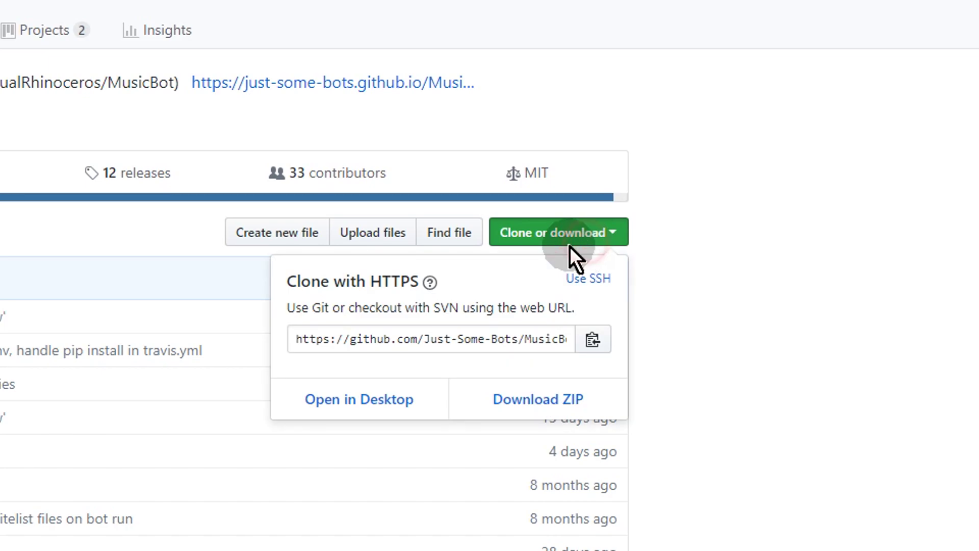
pyautogui.click(450, 336)
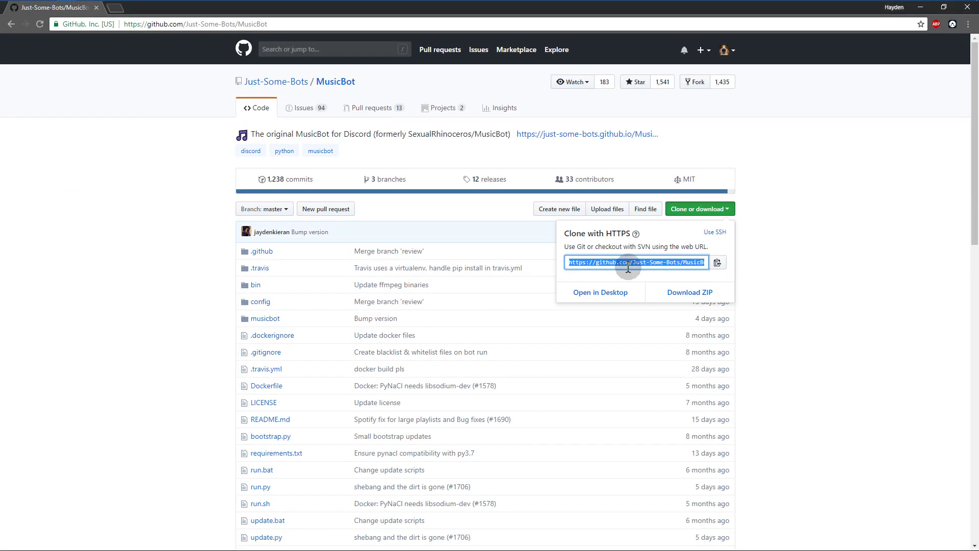
pyautogui.rightClick(628, 266)
pyautogui.click(673, 278)
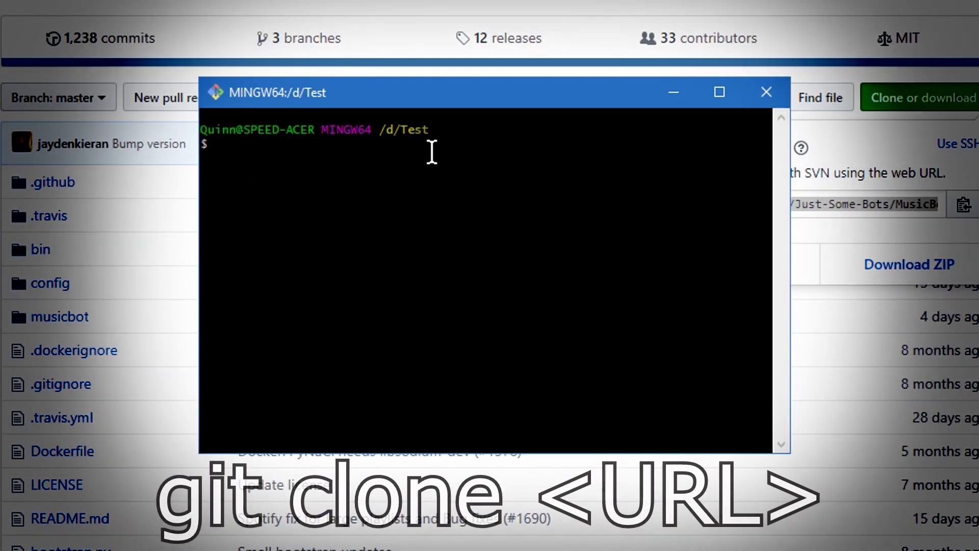
pyautogui.click(431, 176)
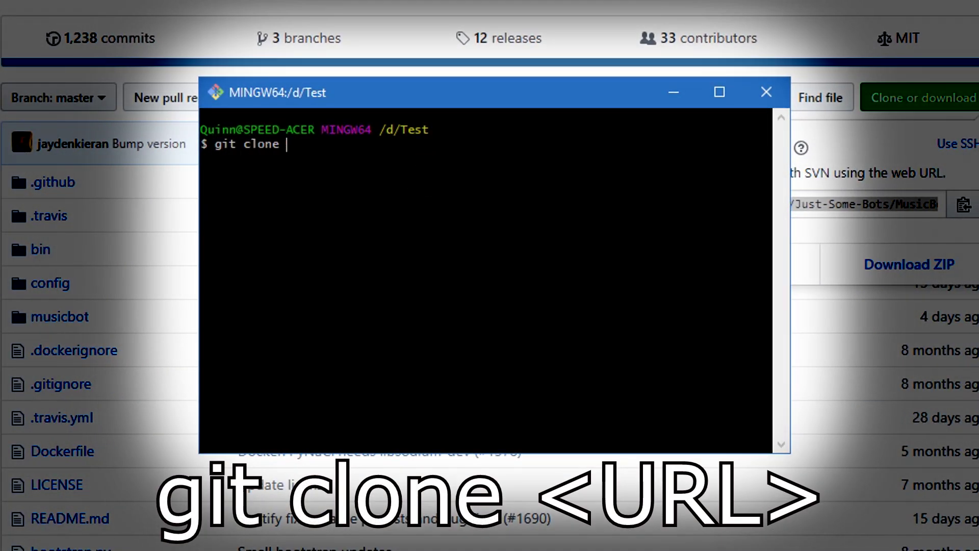
# Step: Paste the MusicBot clone URL after git clone in Git Bash to download the repository
pyautogui.rightClick(386, 165)
pyautogui.click(464, 230)
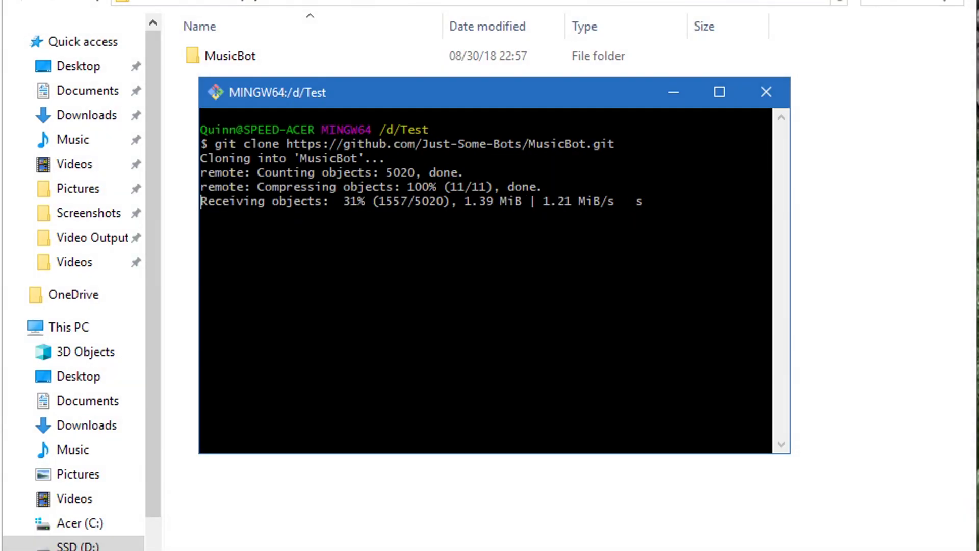
pyautogui.moveTo(510, 94)
pyautogui.mouseDown()
pyautogui.moveTo(473, 115)
pyautogui.moveTo(492, 164)
pyautogui.mouseUp()
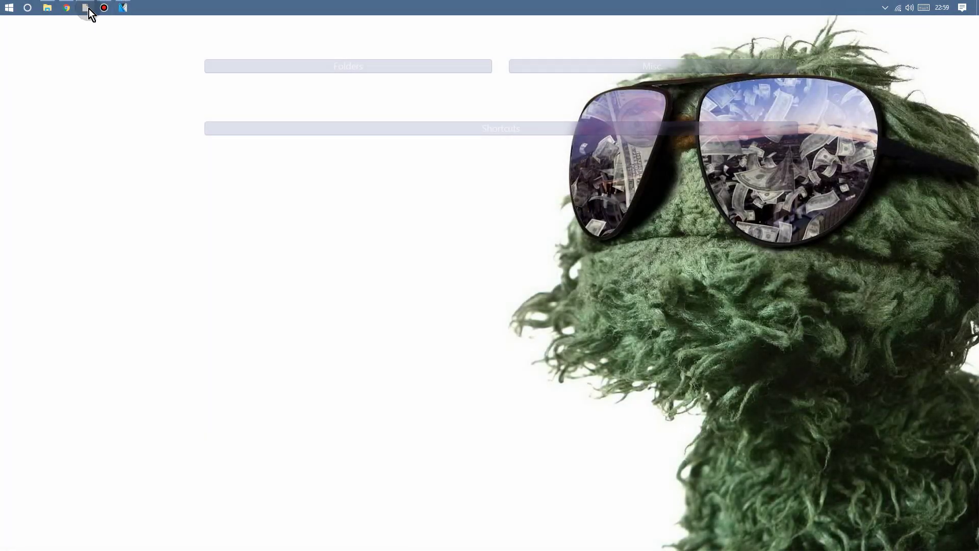
# Step: Turn on Developer Mode in Discord's Appearance settings
pyautogui.click(87, 8)
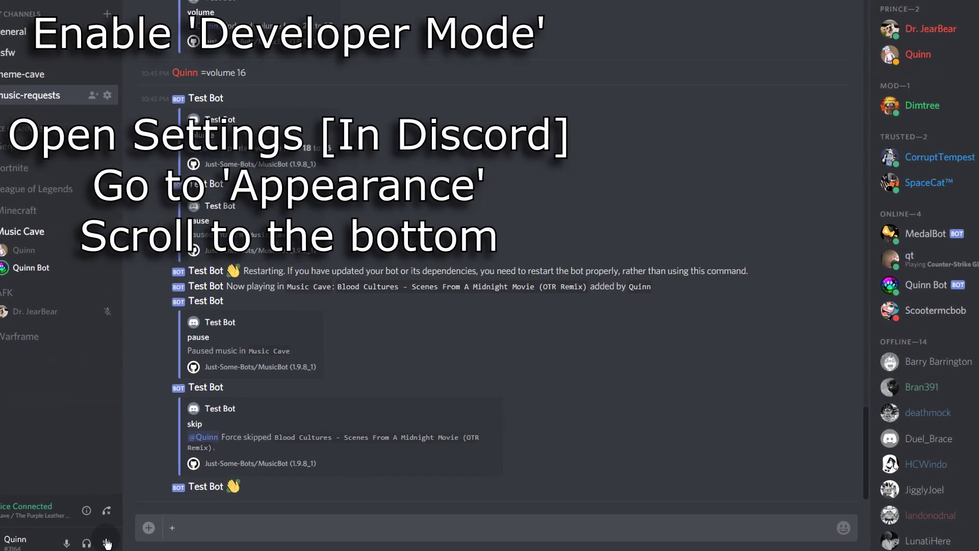
pyautogui.click(34, 545)
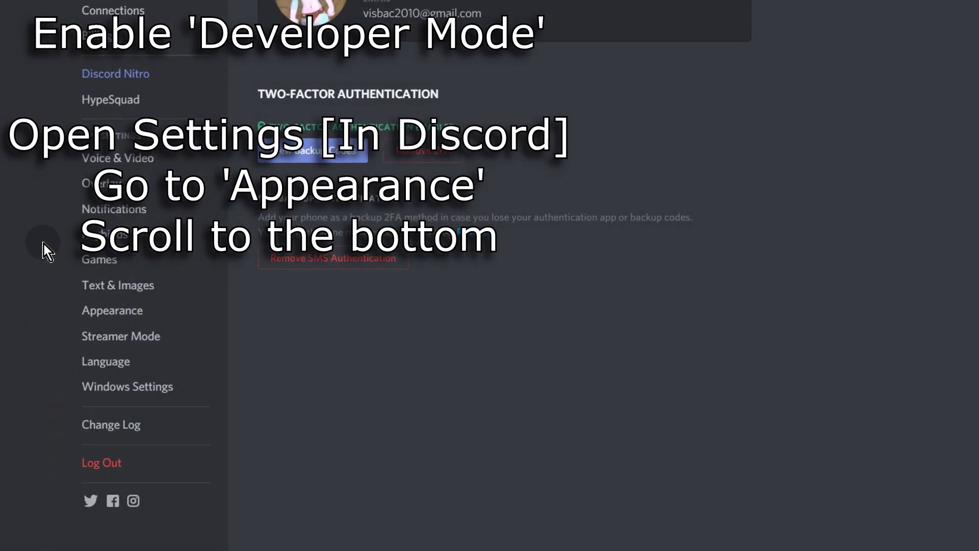
pyautogui.click(100, 311)
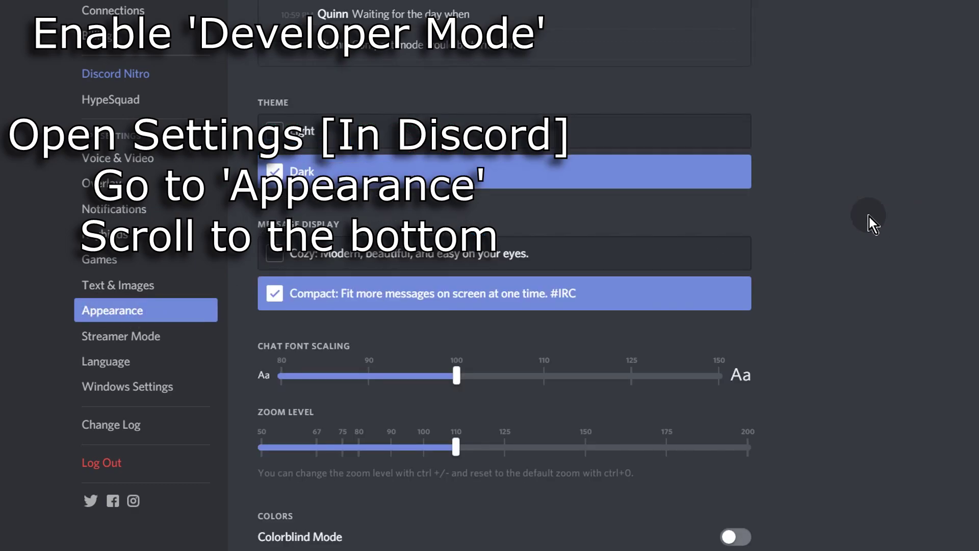
pyautogui.scroll(-7, 866, 218)
pyautogui.click(739, 316)
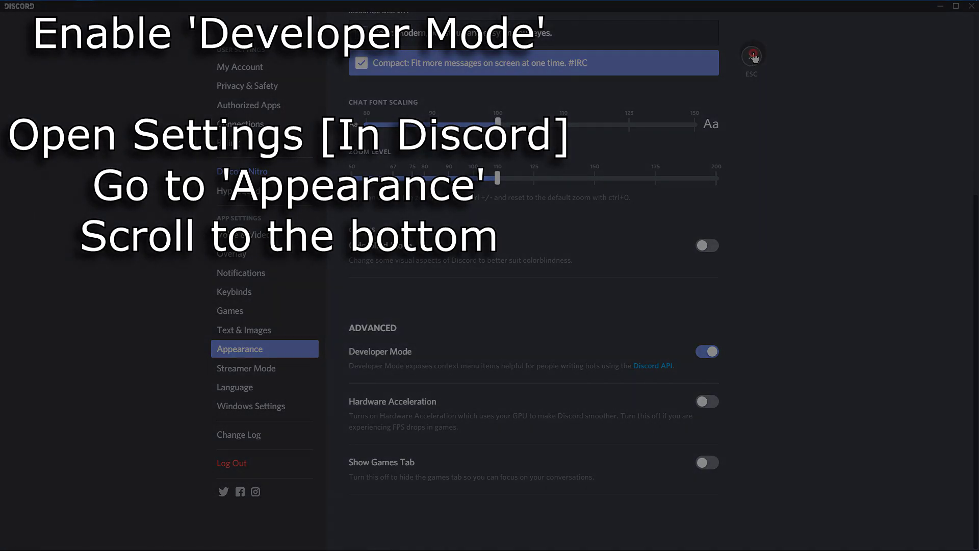
pyautogui.click(752, 56)
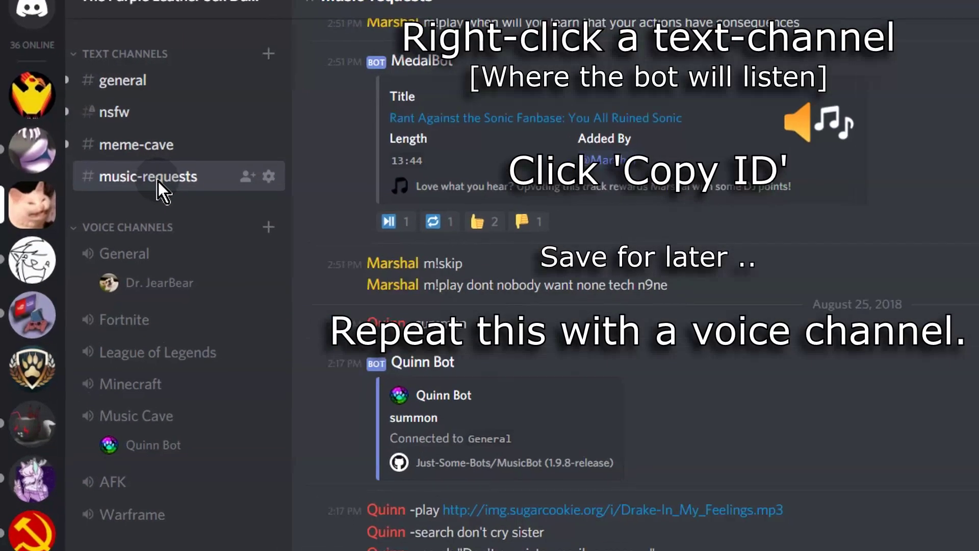
# Step: Copy the music-requests channel ID and paste it on a new line in Test-Bot-Token.txt
pyautogui.rightClick(207, 178)
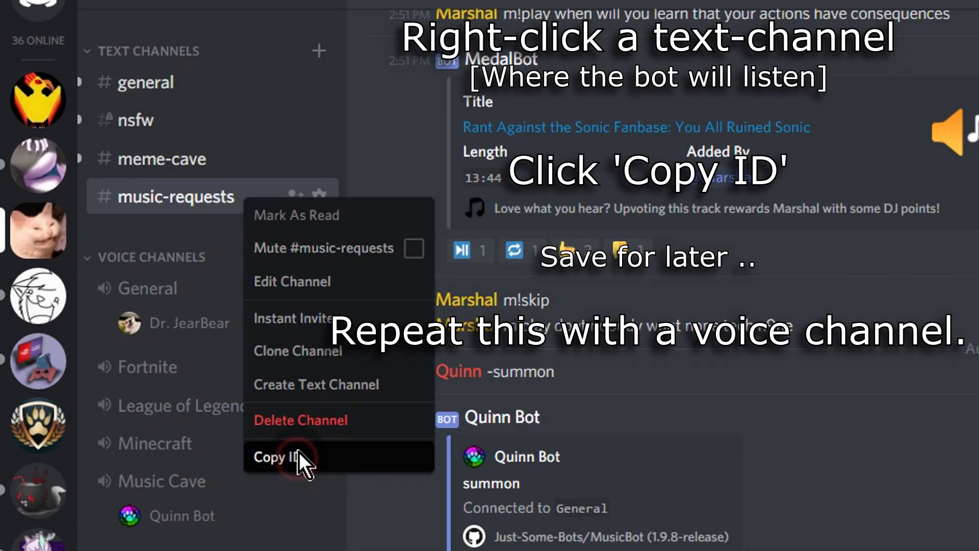
pyautogui.click(298, 455)
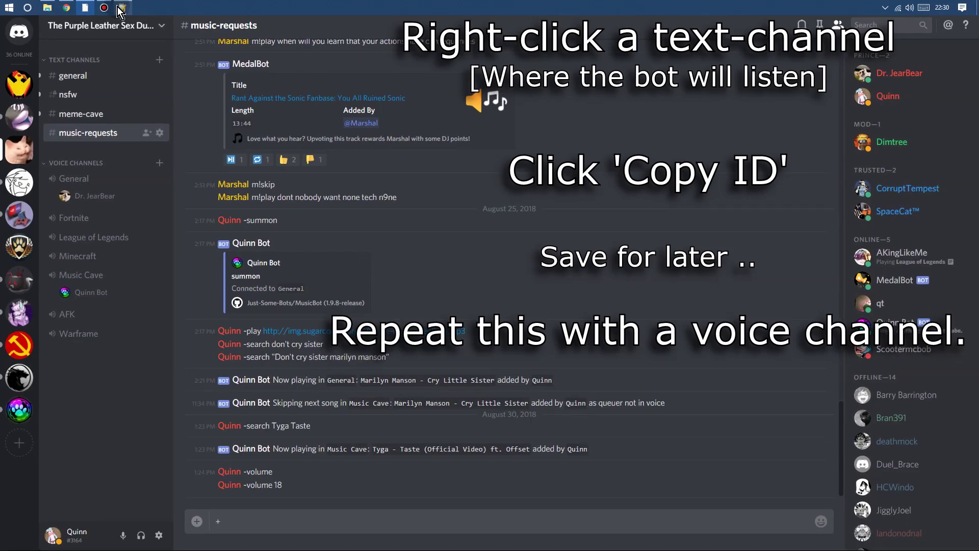
pyautogui.click(121, 9)
pyautogui.click(587, 212)
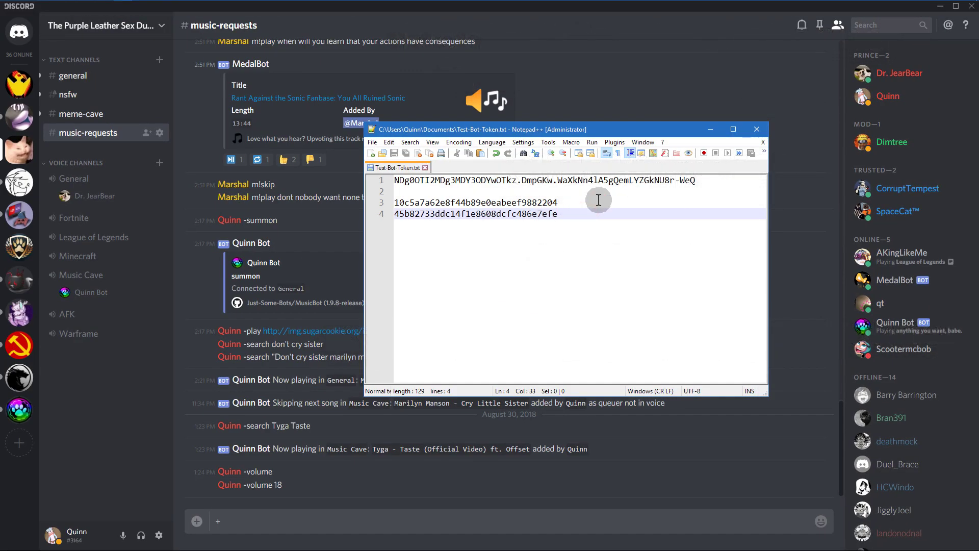
pyautogui.press('Return')
pyautogui.press('Return')
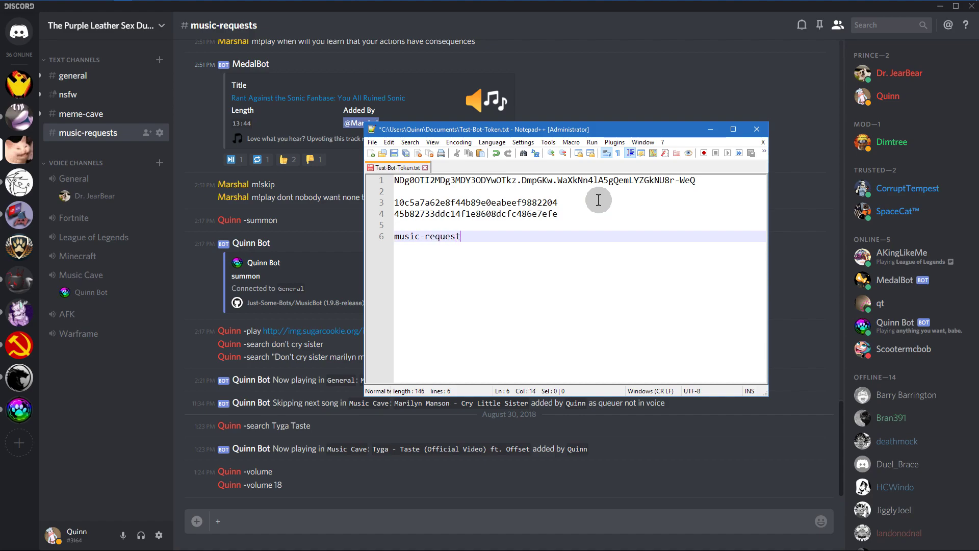
pyautogui.press('Return')
pyautogui.hotkey('ctrl', 'v')
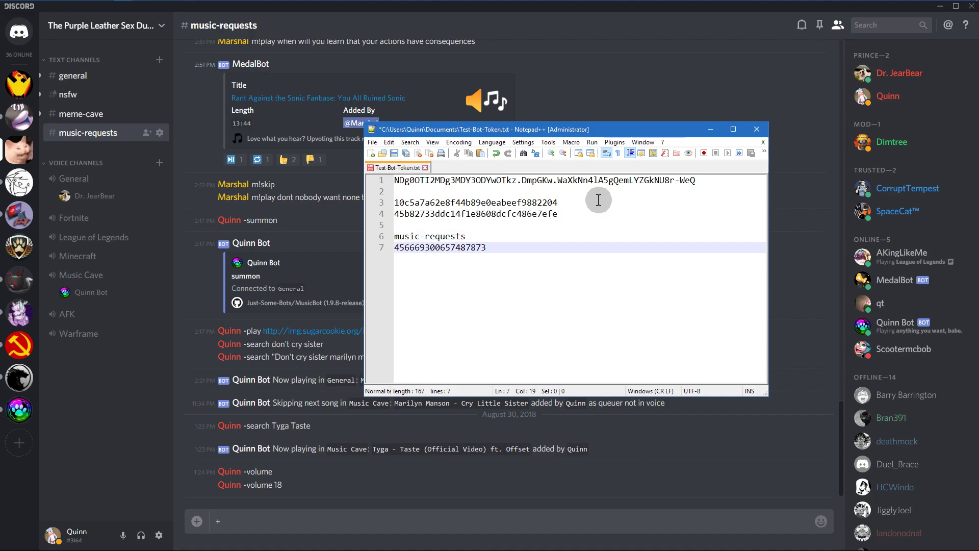
# Step: Copy the Music Cave channel ID, paste it below, and save the notes file
pyautogui.rightClick(82, 281)
pyautogui.click(105, 389)
pyautogui.moveTo(174, 5)
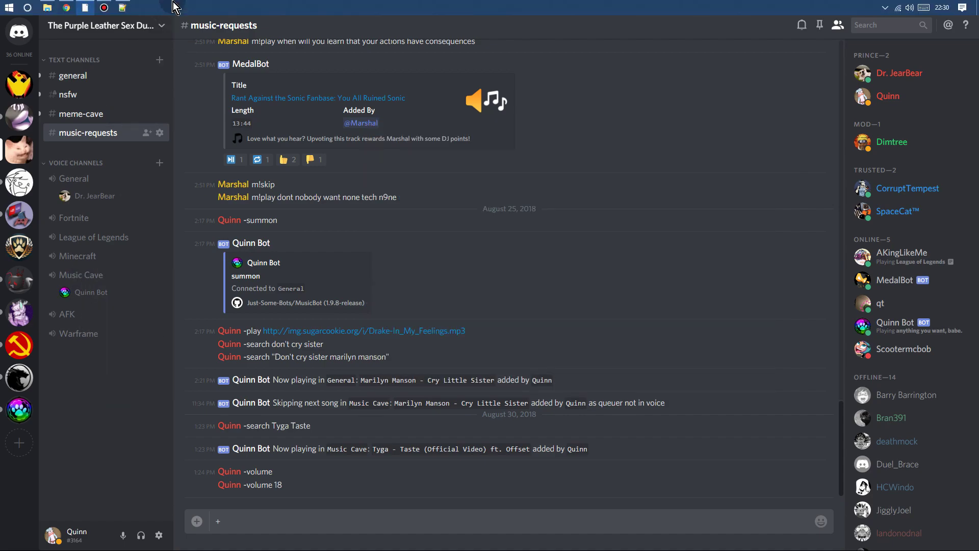
pyautogui.click(122, 7)
pyautogui.press('Return')
pyautogui.press('Return')
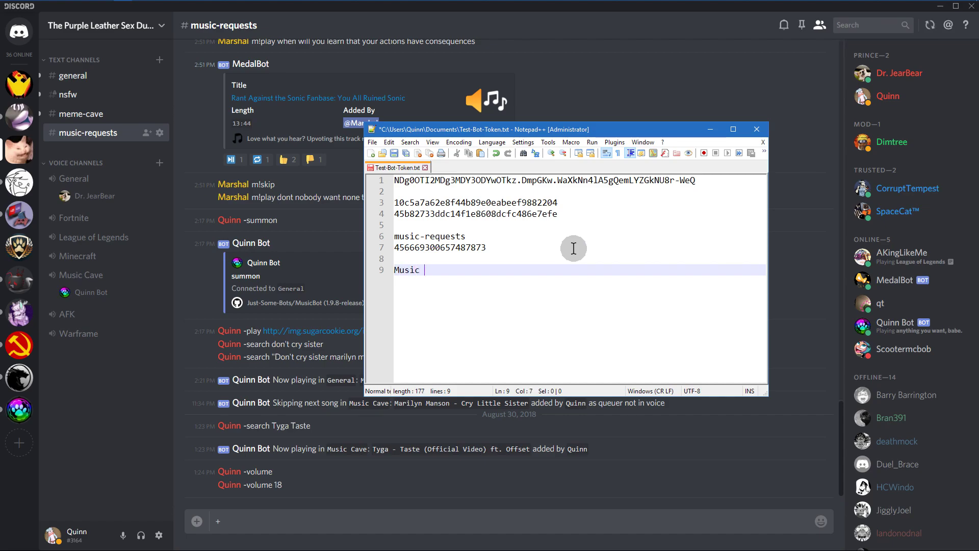
pyautogui.press('Return')
pyautogui.hotkey('ctrl', 'v')
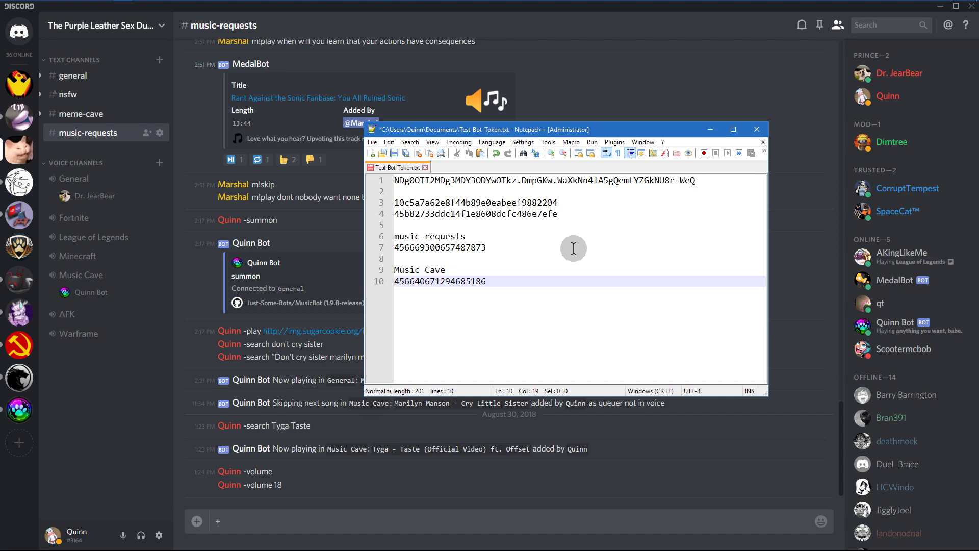
pyautogui.click(394, 153)
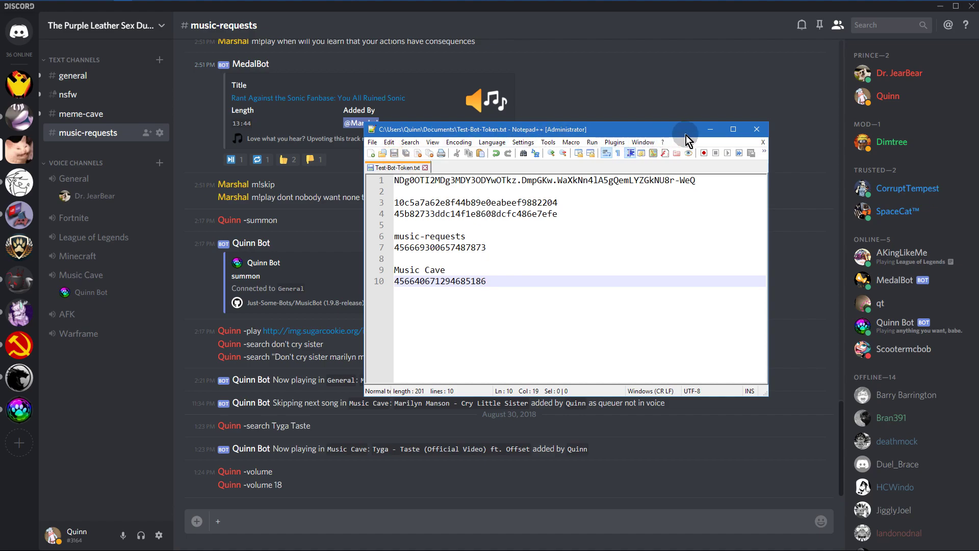
# Step: Minimize the notes, then restore them and the config folder window
pyautogui.click(708, 131)
pyautogui.moveTo(261, 2)
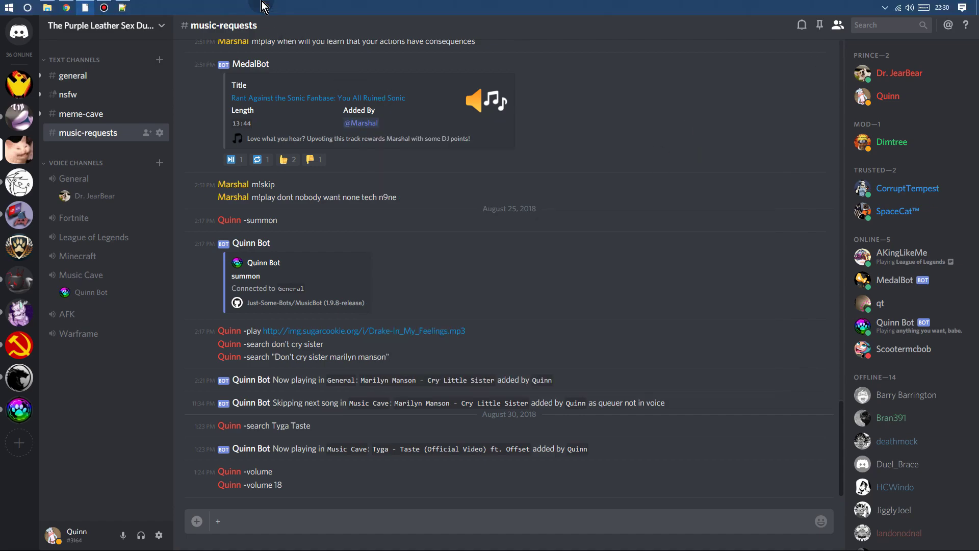
pyautogui.click(122, 8)
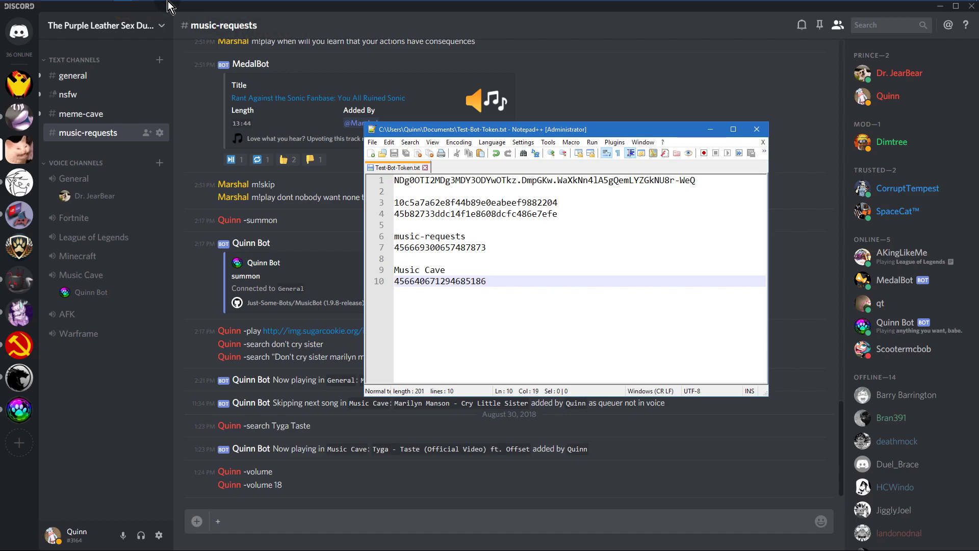
pyautogui.click(47, 7)
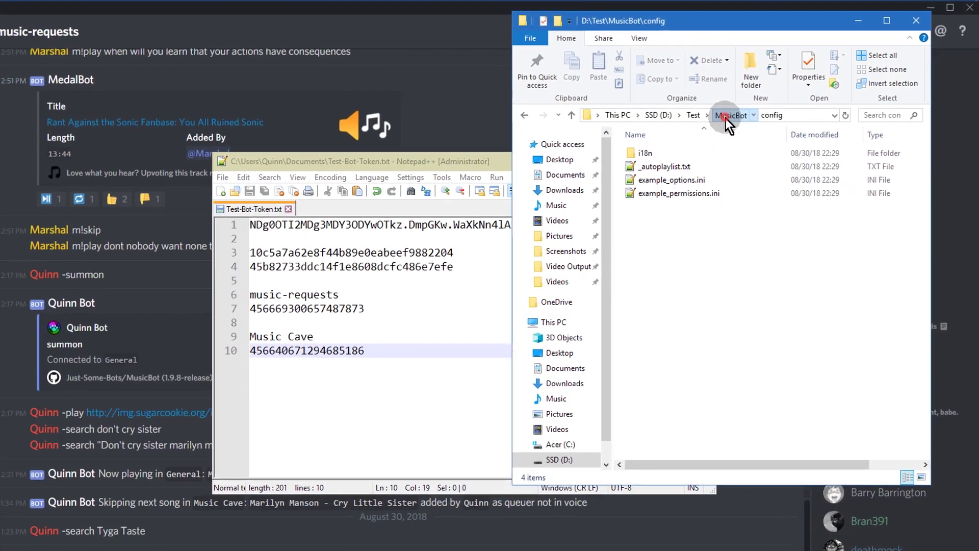
# Step: Open MusicBot's config\example_options.ini with Edit with Notepad++
pyautogui.click(757, 103)
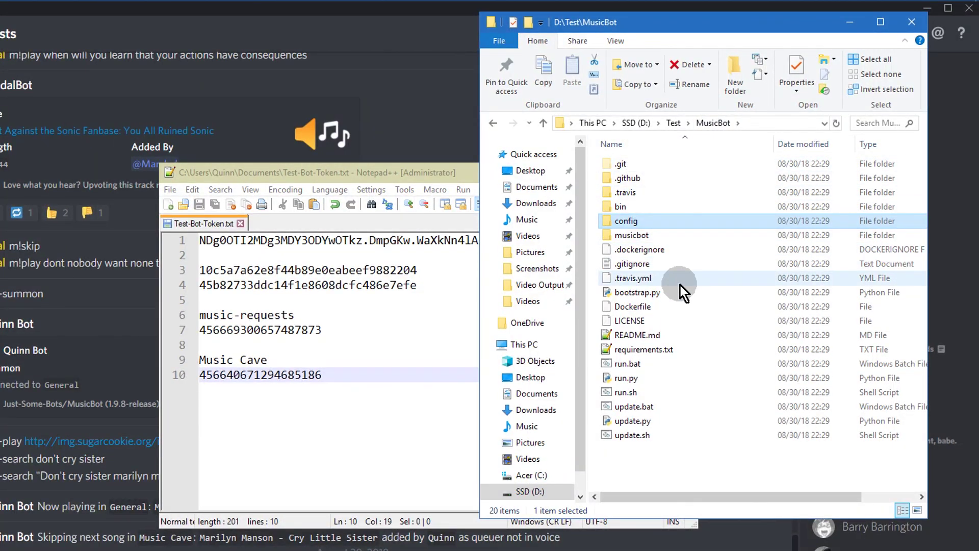
pyautogui.doubleClick(653, 220)
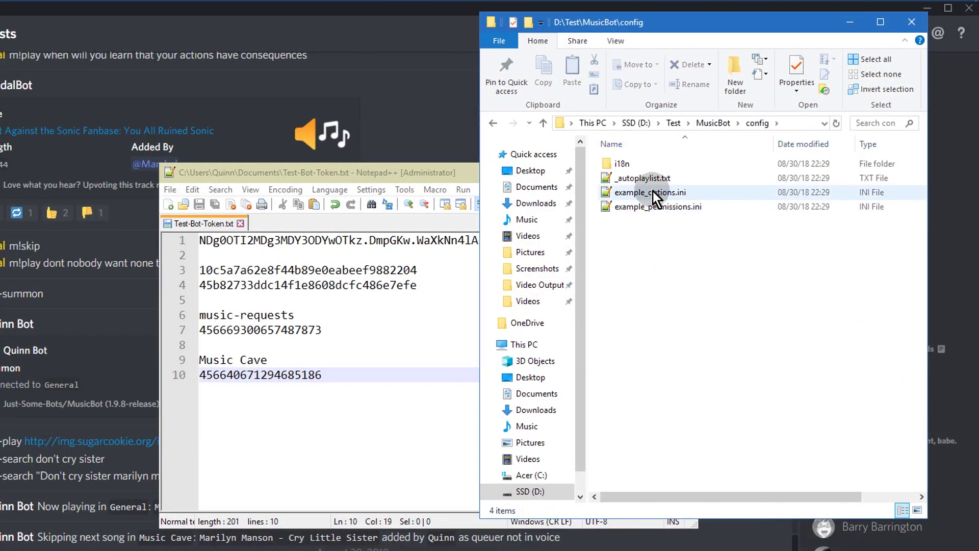
pyautogui.rightClick(653, 194)
pyautogui.click(717, 292)
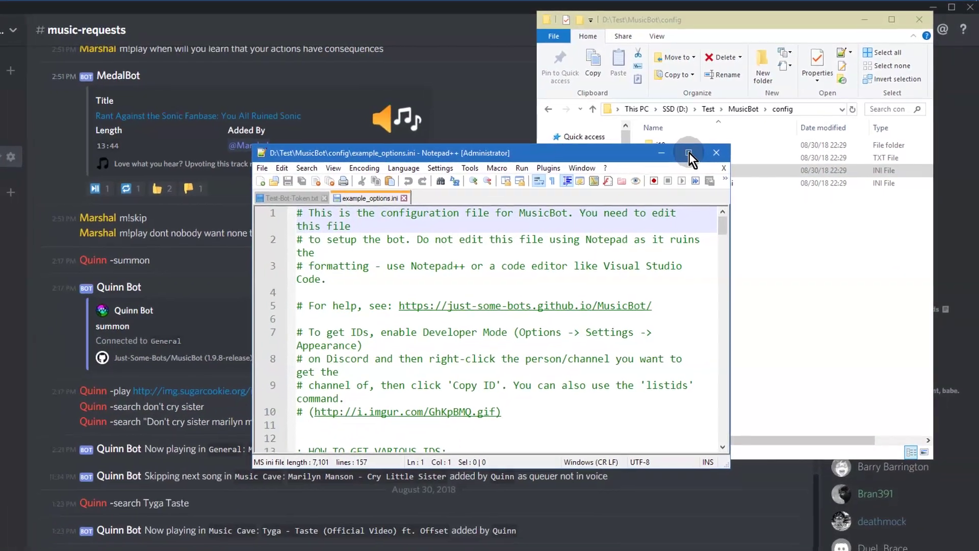
# Step: Snap example_options.ini to the right half and Test-Bot-Token.txt to the left
pyautogui.press('super+Right')
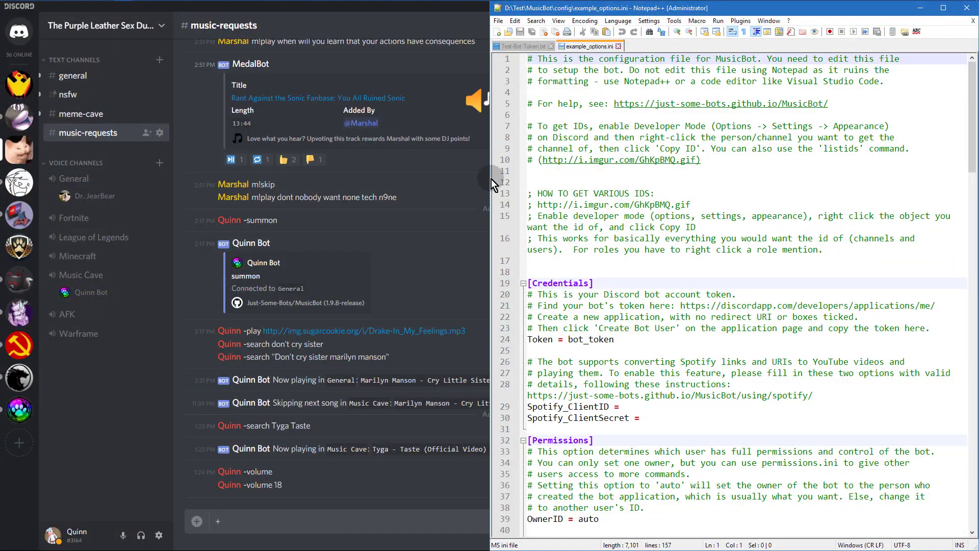
pyautogui.moveTo(488, 178); pyautogui.dragTo(380, 177)
pyautogui.moveTo(166, 6)
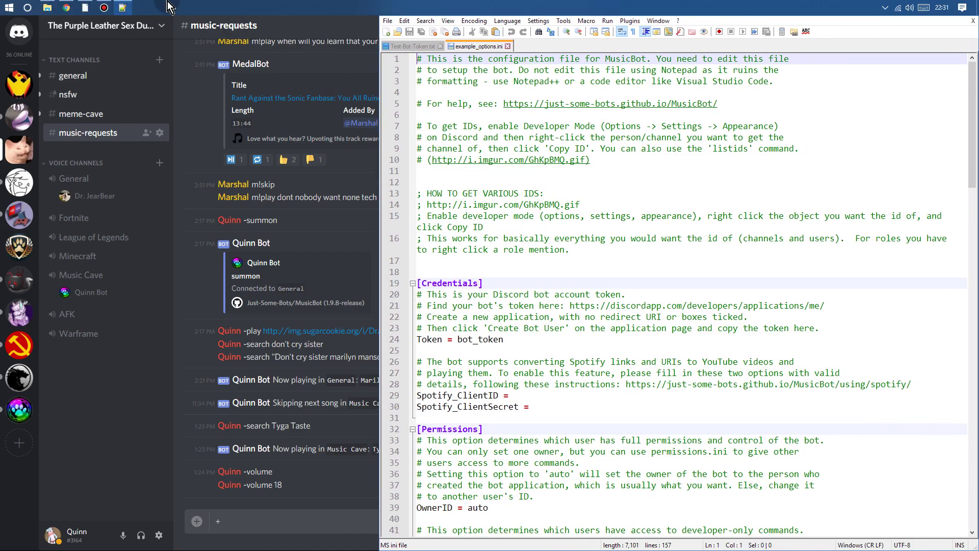
pyautogui.click(430, 50)
pyautogui.moveTo(343, 115); pyautogui.dragTo(207, 128)
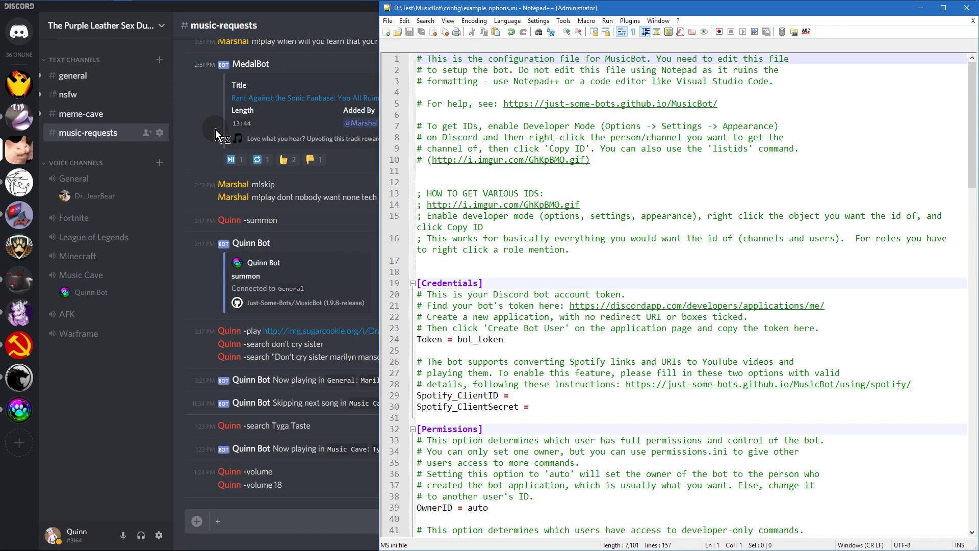
pyautogui.moveTo(394, 146); pyautogui.dragTo(1, 133)
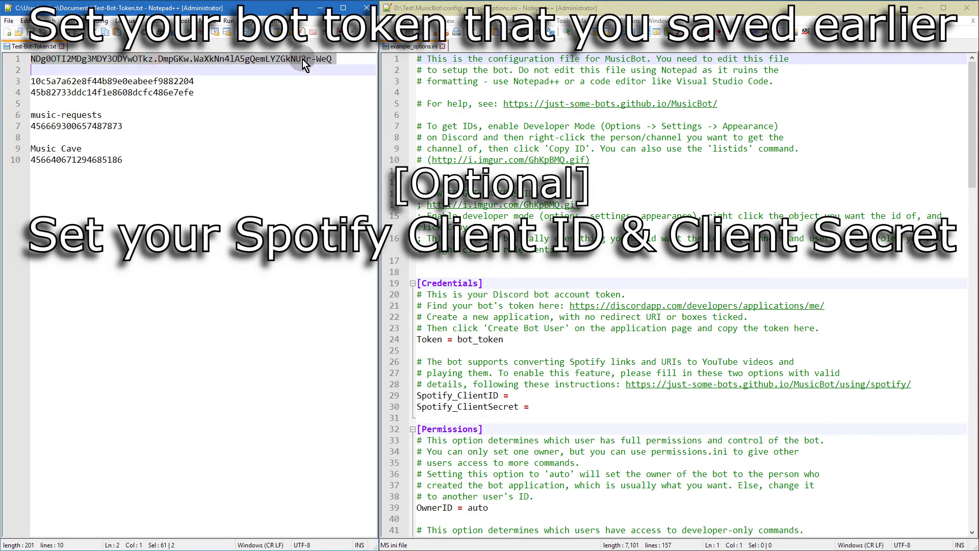
# Step: Replace the bot_token placeholder with the bot token from the notes
pyautogui.moveTo(332, 59); pyautogui.dragTo(30, 62)
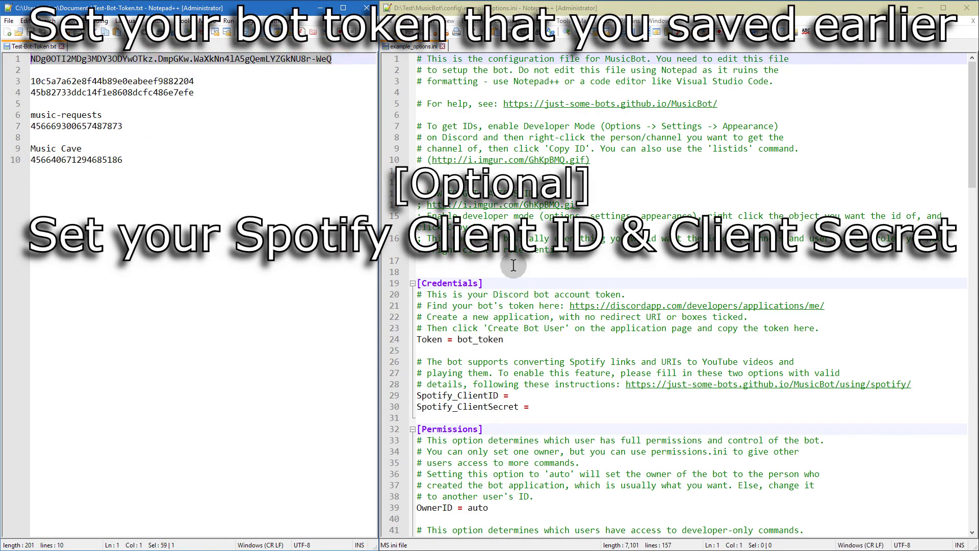
pyautogui.doubleClick(479, 339)
pyautogui.hotkey('ctrl', 'v')
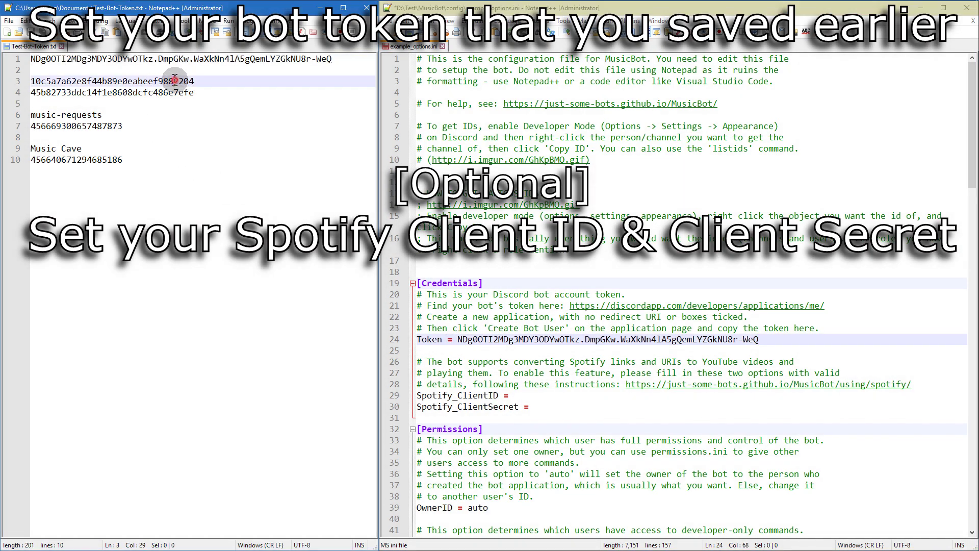
# Step: Paste the Spotify client ID and client secret after Spotify_ClientID and Spotify_ClientSecret
pyautogui.doubleClick(189, 81)
pyautogui.click(530, 396)
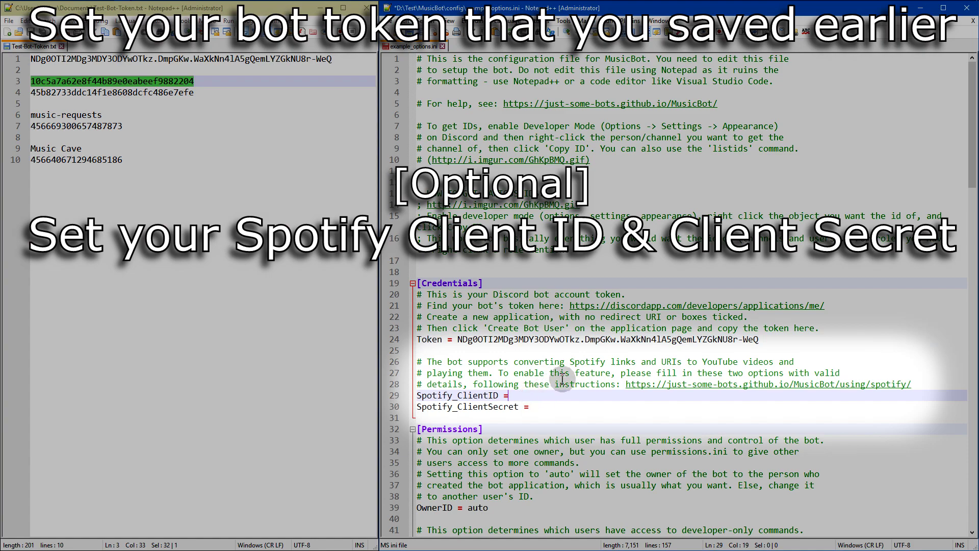
pyautogui.hotkey('ctrl', 'v')
pyautogui.doubleClick(119, 94)
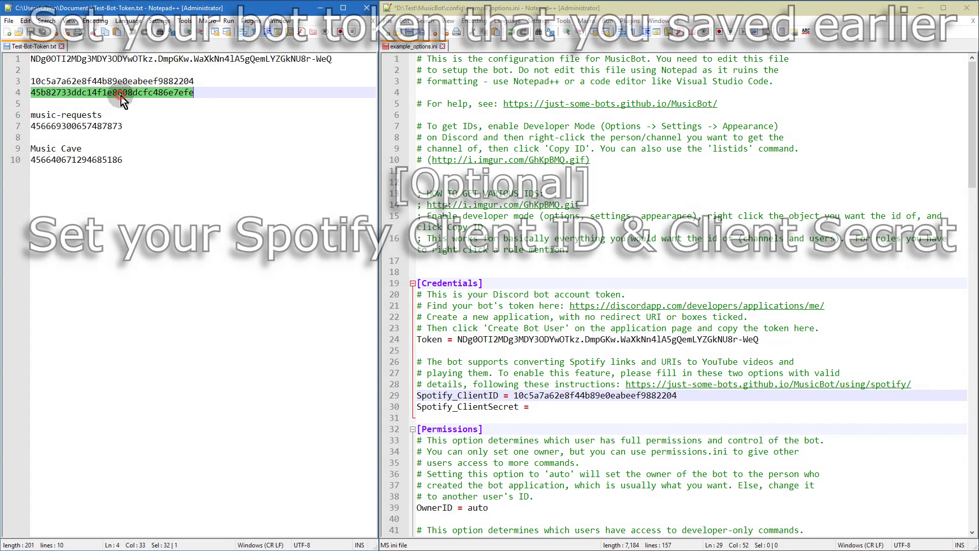
pyautogui.click(549, 407)
pyautogui.hotkey('ctrl', 'v')
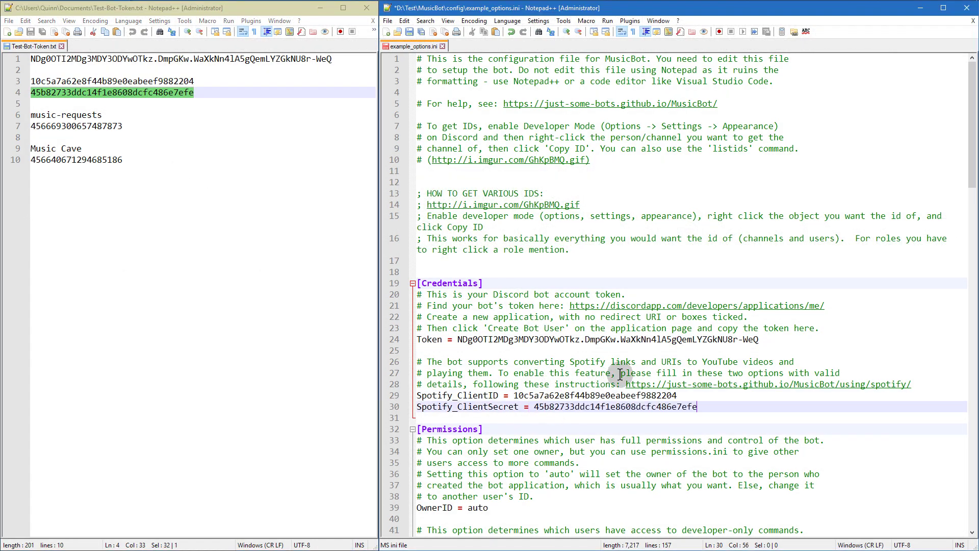
pyautogui.scroll(-6, 655, 340)
pyautogui.click(534, 405)
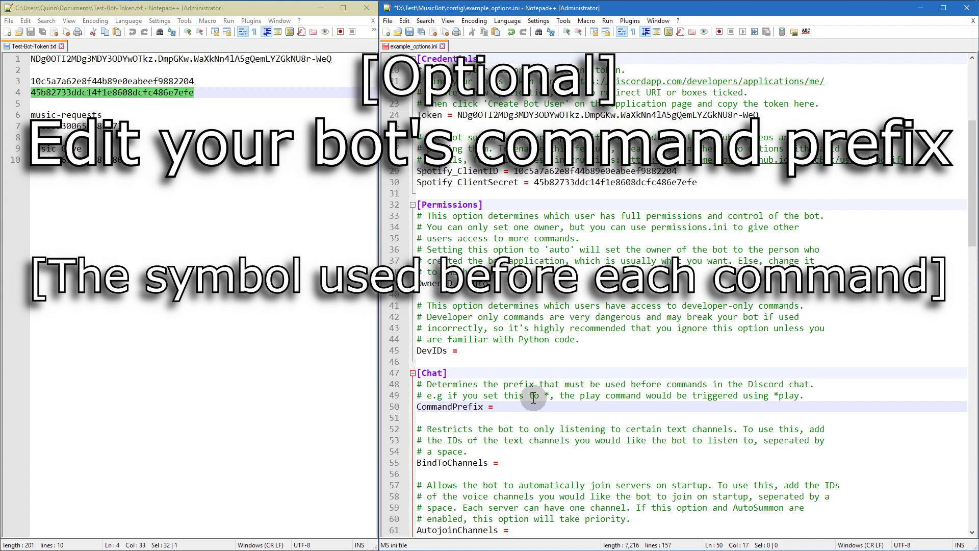
# Step: Set CommandPrefix to = and paste the music-requests channel ID after BindToChannels
pyautogui.write('=')
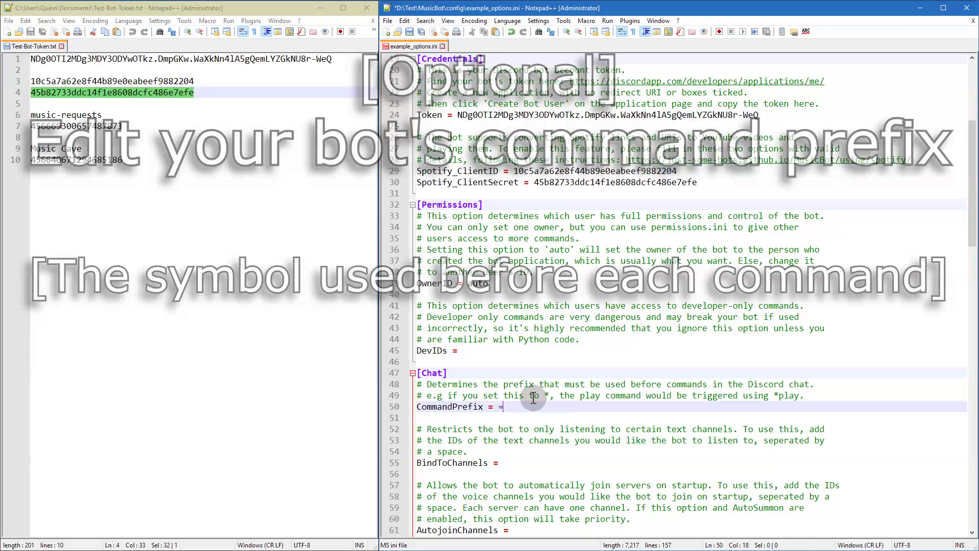
pyautogui.click(537, 460)
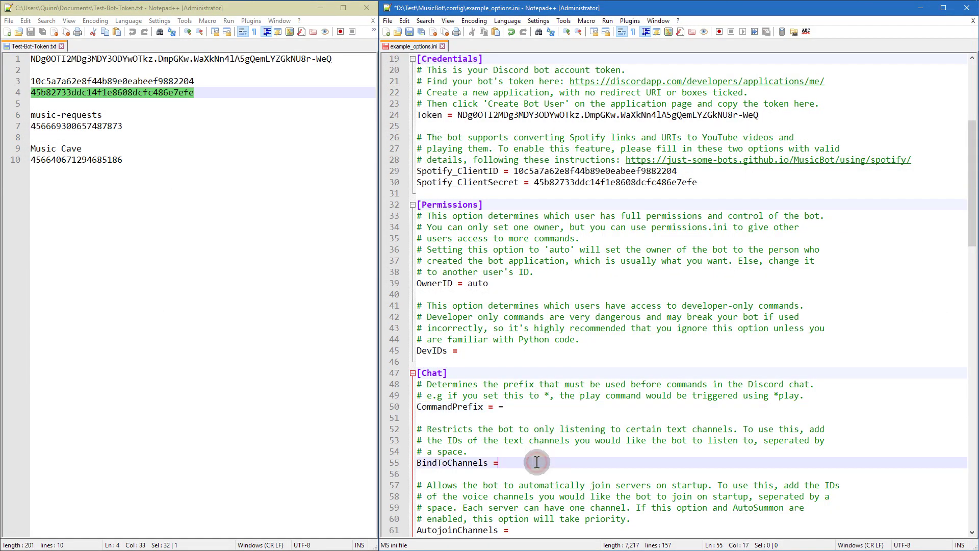
pyautogui.scroll(-3, 533, 459)
pyautogui.moveTo(123, 126); pyautogui.dragTo(34, 128)
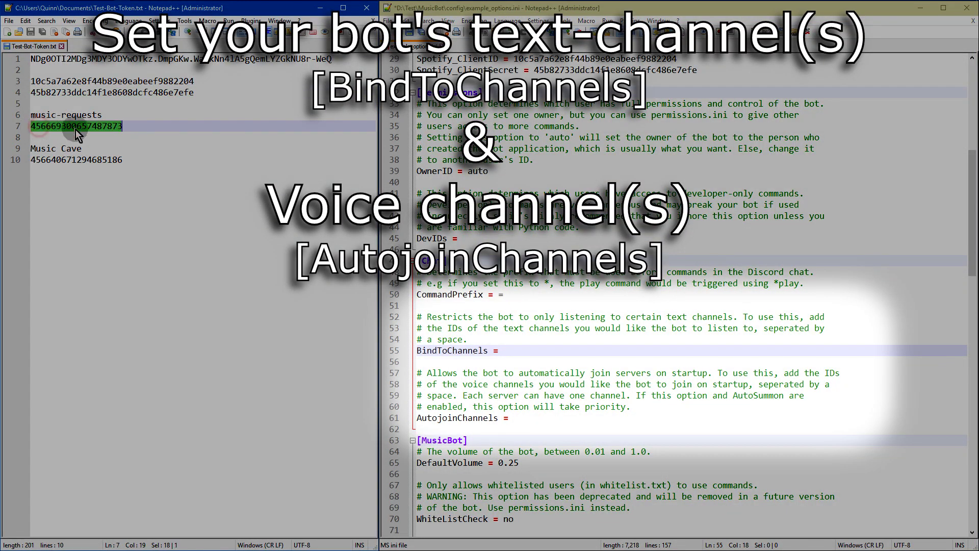
pyautogui.click(528, 347)
pyautogui.hotkey('ctrl', 'v')
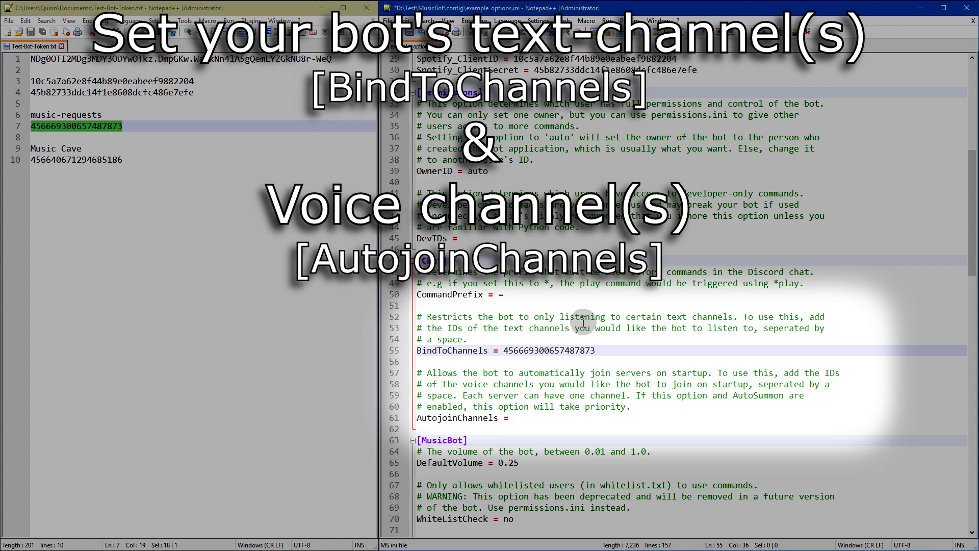
# Step: Paste the Music Cave channel ID after AutojoinChannels
pyautogui.doubleClick(101, 160)
pyautogui.hotkey('ctrl', 'c')
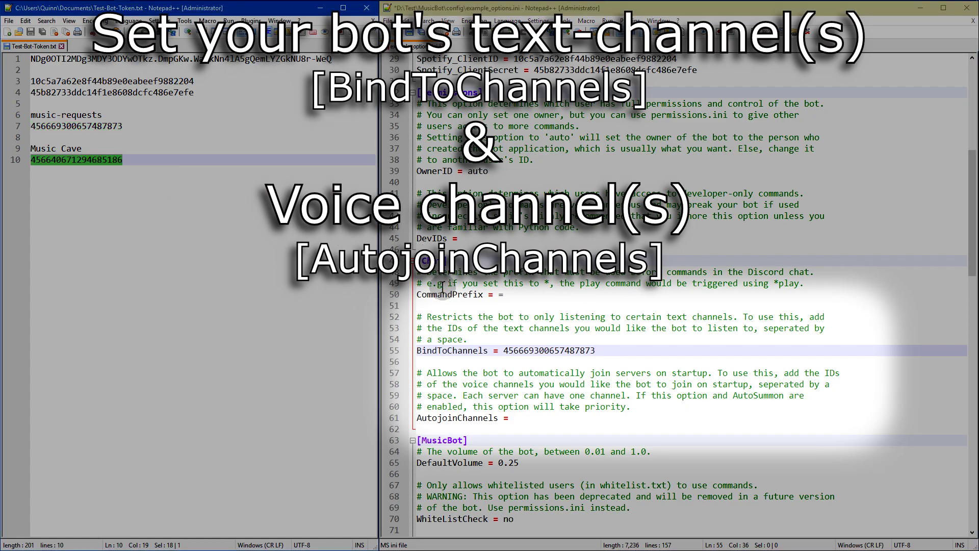
pyautogui.click(541, 420)
pyautogui.hotkey('ctrl', 'v')
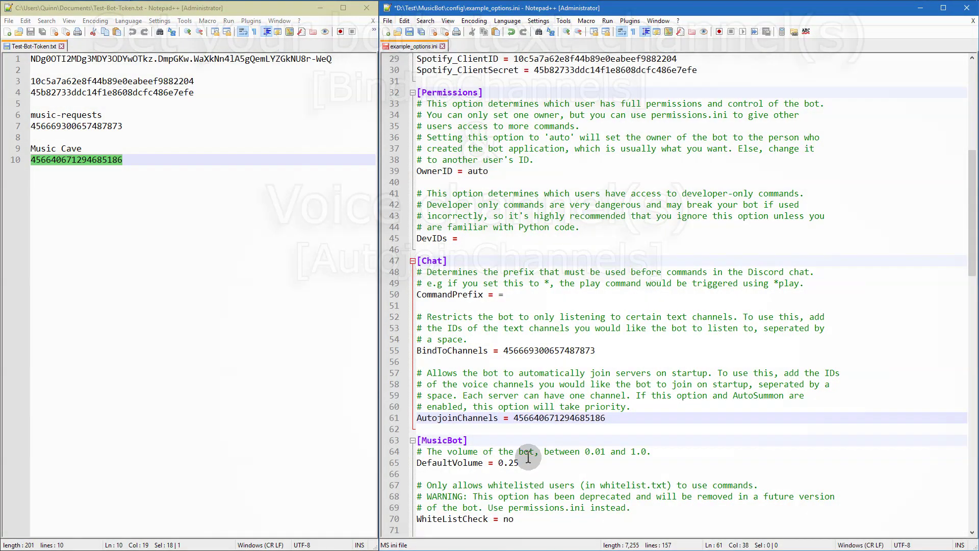
pyautogui.click(531, 464)
# Step: Set DefaultVolume to 0.18 and both UseAutoPlaylist and AutoPlaylistRandom to no
pyautogui.press('BackSpace')
pyautogui.press('BackSpace')
pyautogui.write('18')
pyautogui.scroll(-10, 531, 388)
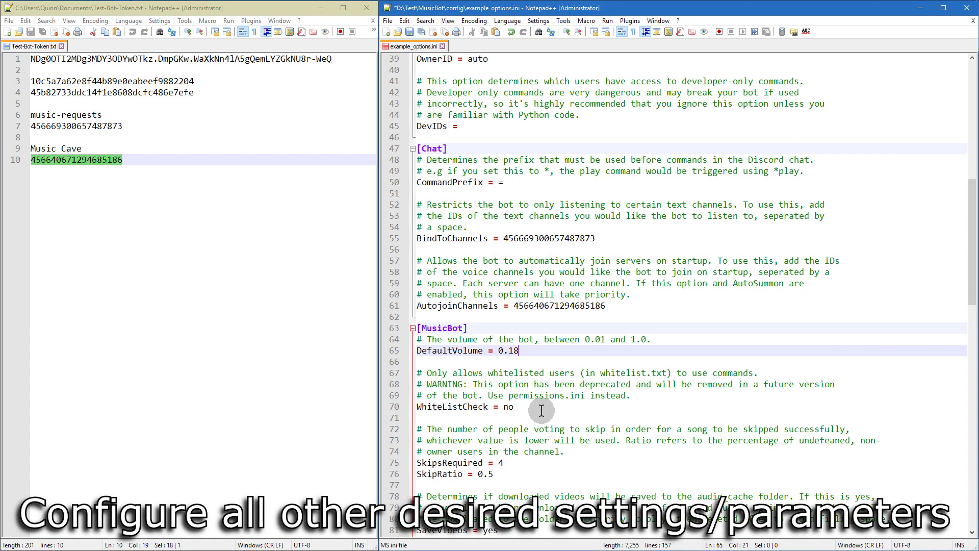
pyautogui.click(523, 306)
pyautogui.scroll(-2, 524, 311)
pyautogui.click(528, 328)
pyautogui.scroll(-2, 542, 369)
pyautogui.click(540, 316)
pyautogui.press('BackSpace')
pyautogui.press('BackSpace')
pyautogui.press('BackSpace')
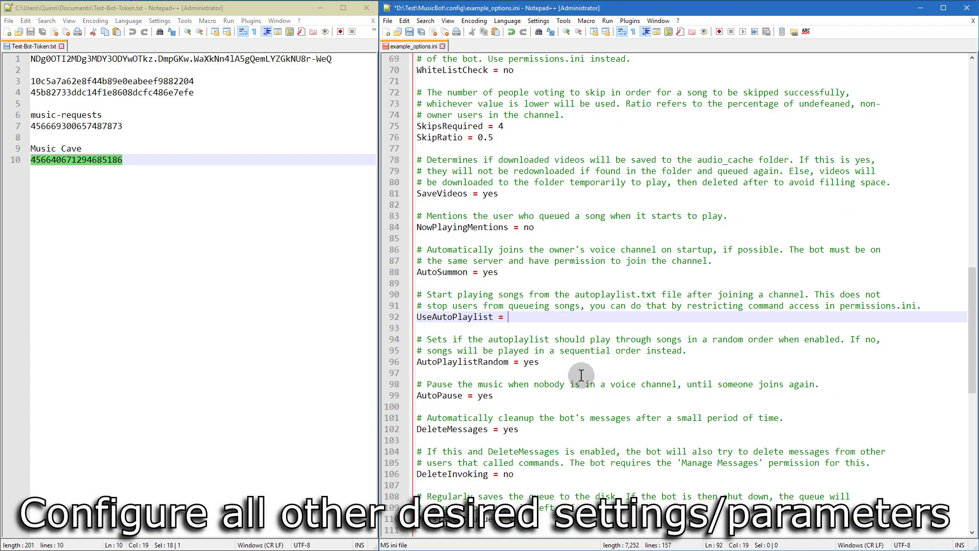
pyautogui.write('no')
pyautogui.click(543, 361)
pyautogui.press('BackSpace')
pyautogui.press('BackSpace')
pyautogui.press('BackSpace')
pyautogui.write('no')
# Step: Set DeleteInvoking to yes and StatusMessage to Test Bot
pyautogui.scroll(-3, 673, 400)
pyautogui.click(623, 362)
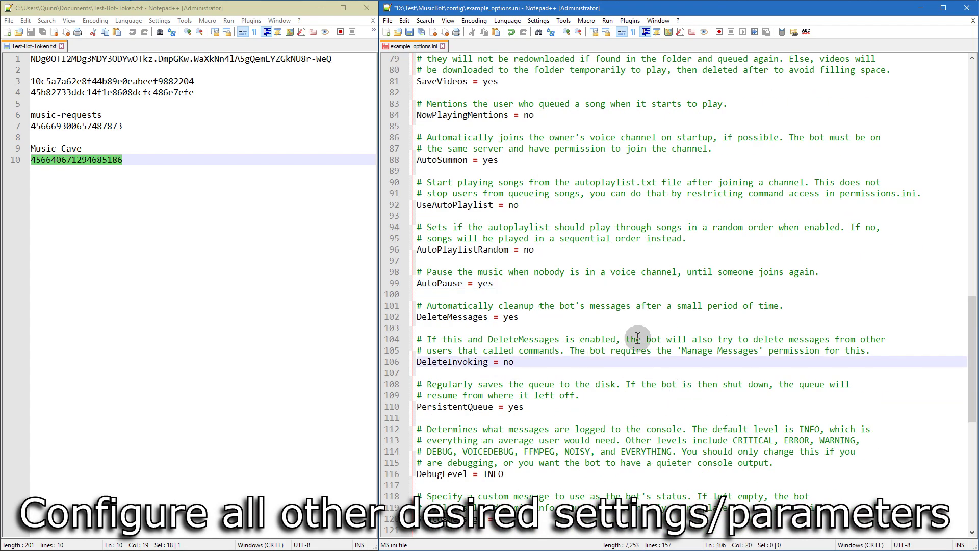
pyautogui.press('BackSpace')
pyautogui.press('BackSpace')
pyautogui.write('yes')
pyautogui.click(533, 406)
pyautogui.scroll(-5, 529, 357)
pyautogui.click(529, 352)
pyautogui.write('Test Bot')
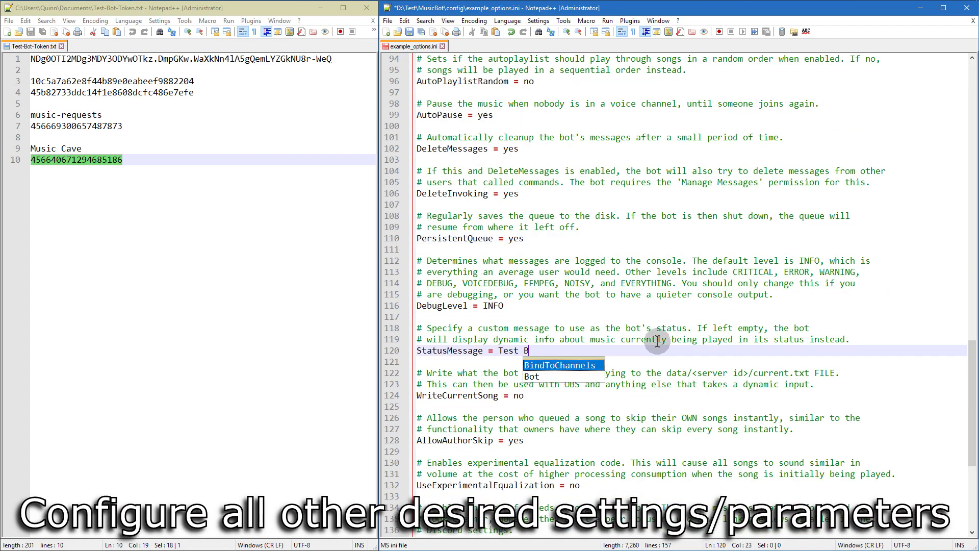
pyautogui.click(541, 396)
pyautogui.scroll(-5, 589, 346)
pyautogui.scroll(-2, 589, 347)
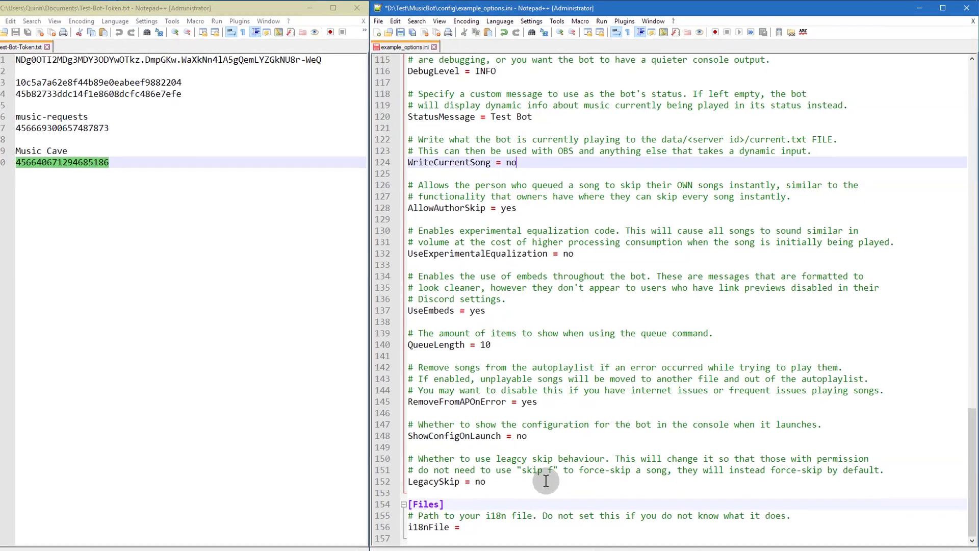
# Step: Save the edited file as options.ini by removing the example_ prefix in Save As
pyautogui.click(379, 21)
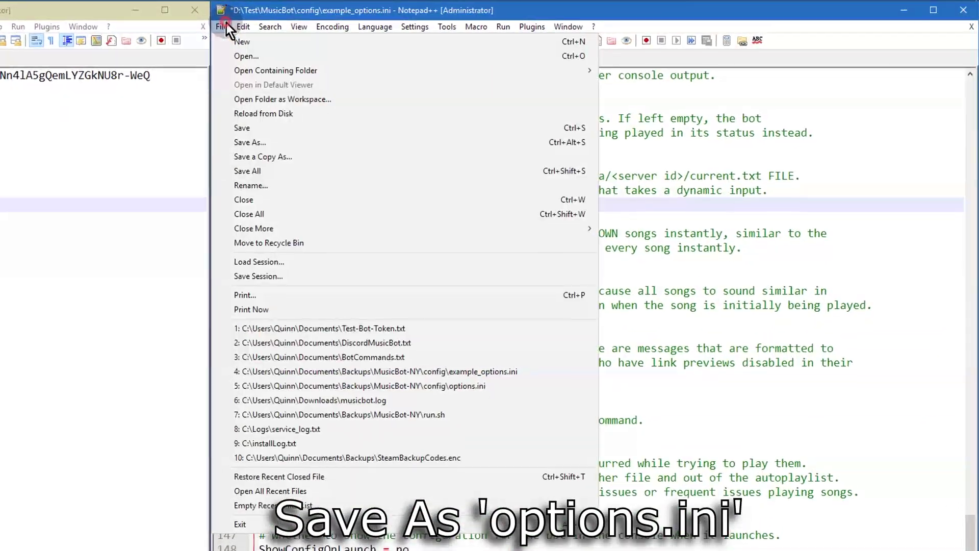
pyautogui.click(266, 143)
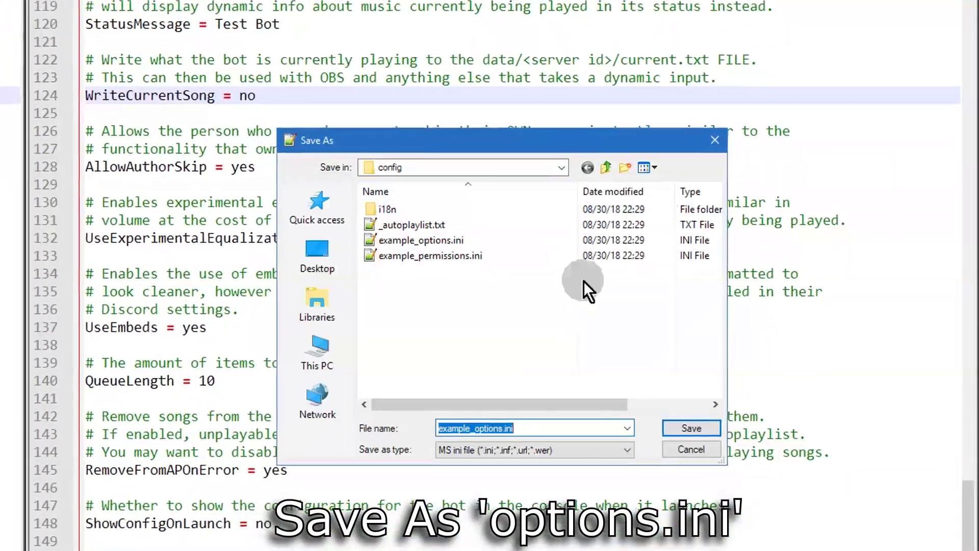
pyautogui.click(487, 428)
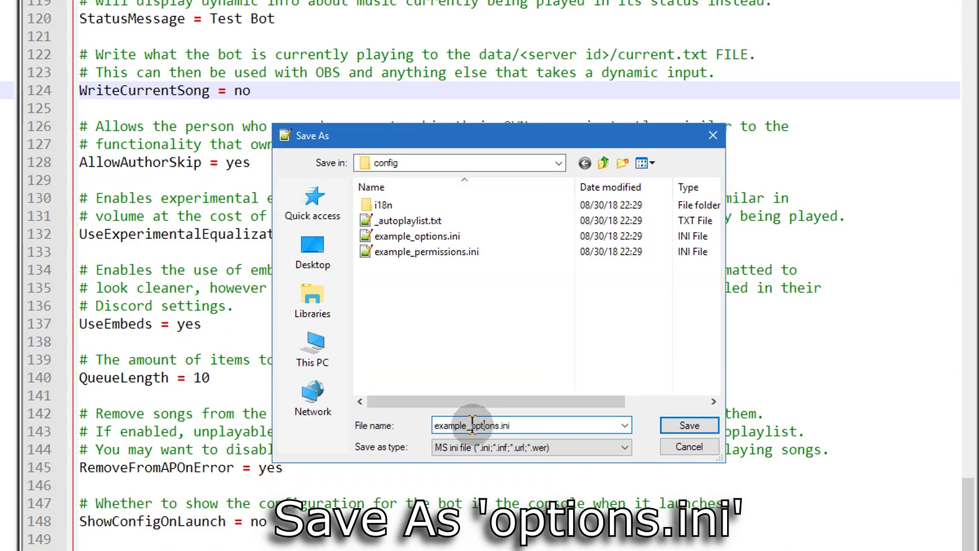
pyautogui.moveTo(472, 425); pyautogui.dragTo(434, 425)
pyautogui.press('BackSpace')
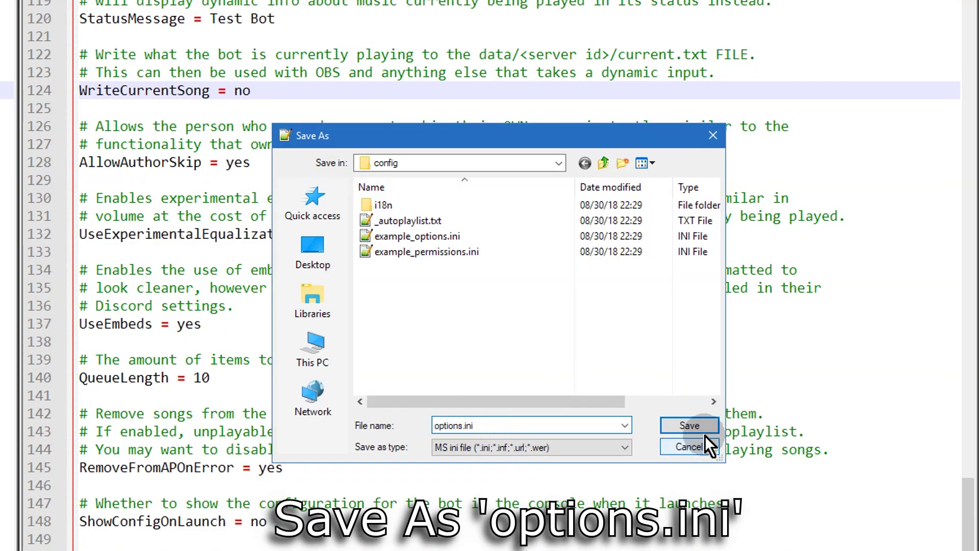
pyautogui.click(695, 425)
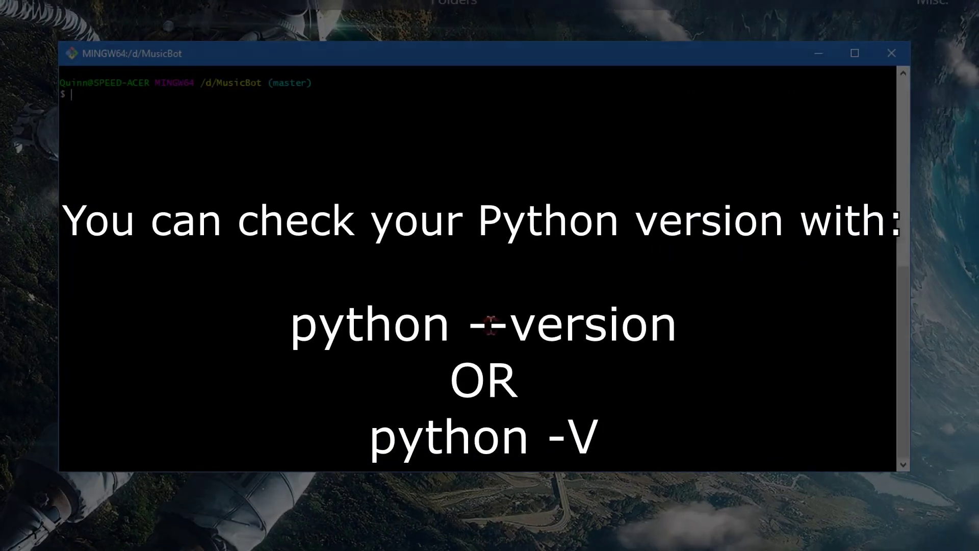
# Step: Enter python --version in Git Bash to check the installed Python version
pyautogui.write('python')
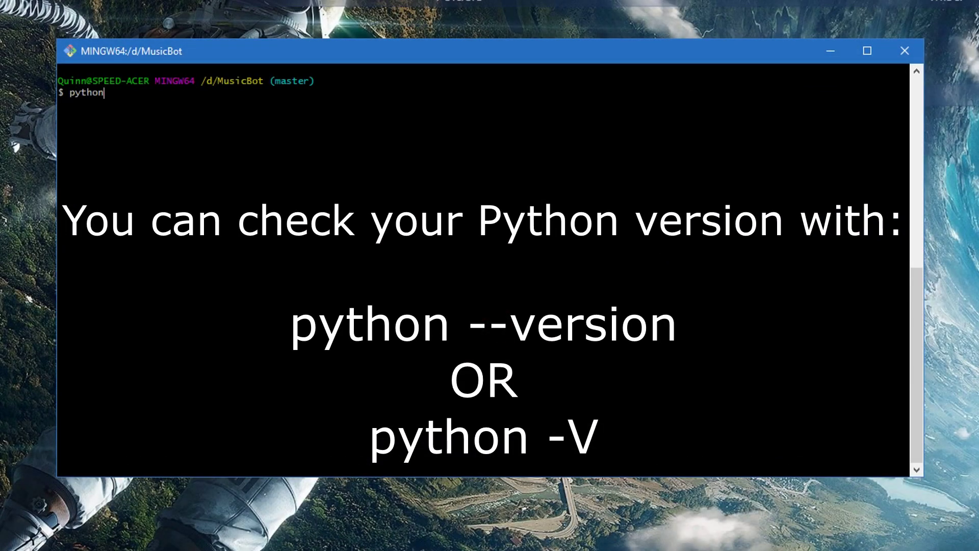
pyautogui.write(' --version')
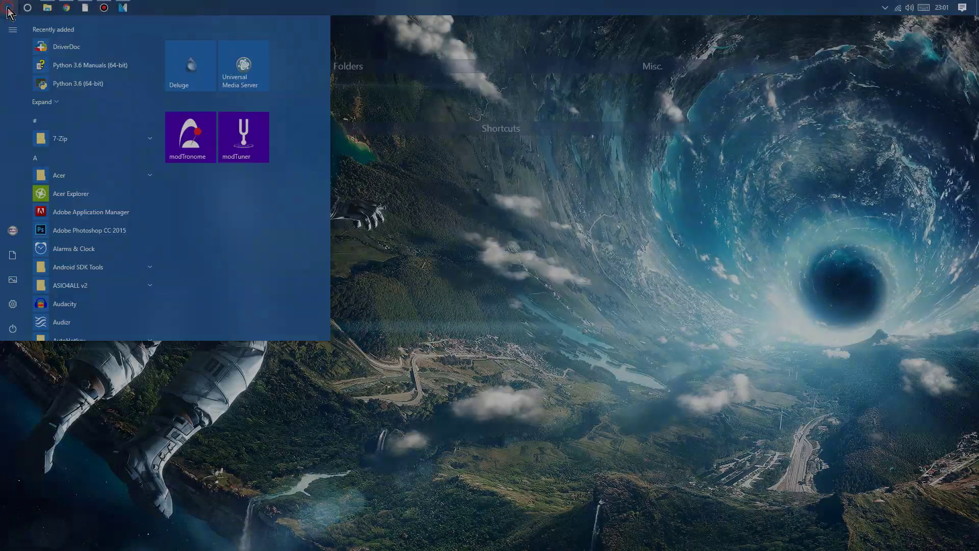
# Step: Launch Git Bash as administrator and enlarge its window
pyautogui.write('git')
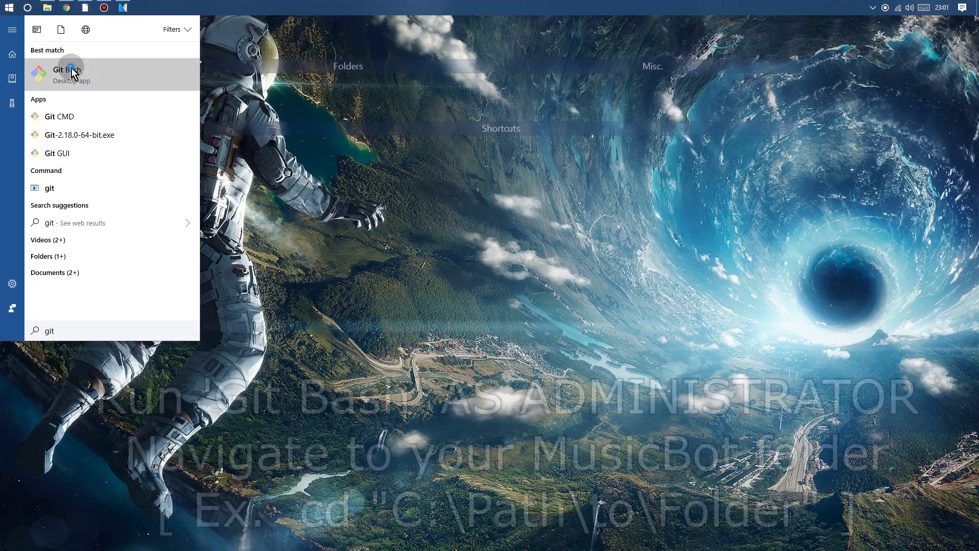
pyautogui.rightClick(95, 69)
pyautogui.click(127, 78)
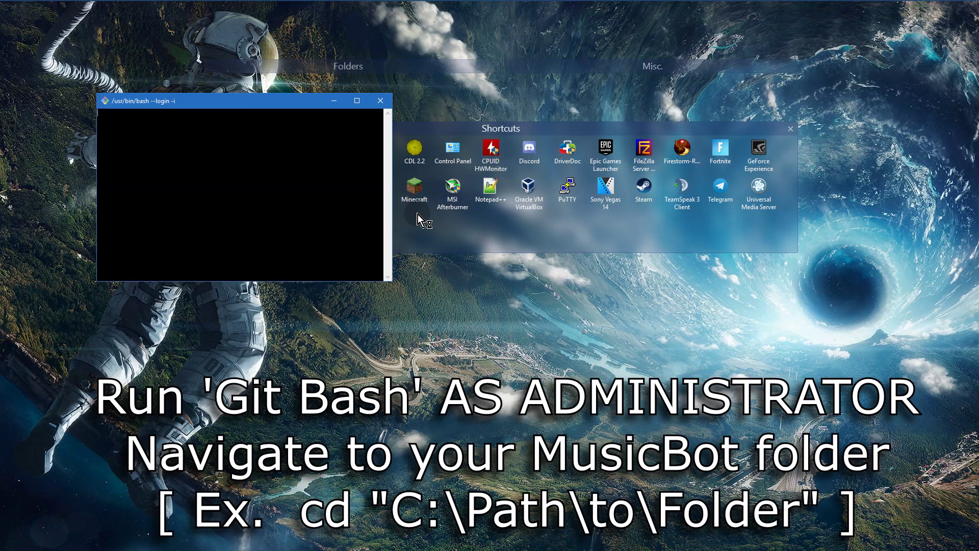
pyautogui.moveTo(390, 281); pyautogui.dragTo(635, 370)
# Step: Change into the D:\MusicBot folder and run python -m pip install -U -r requirements.txt
pyautogui.write('cd')
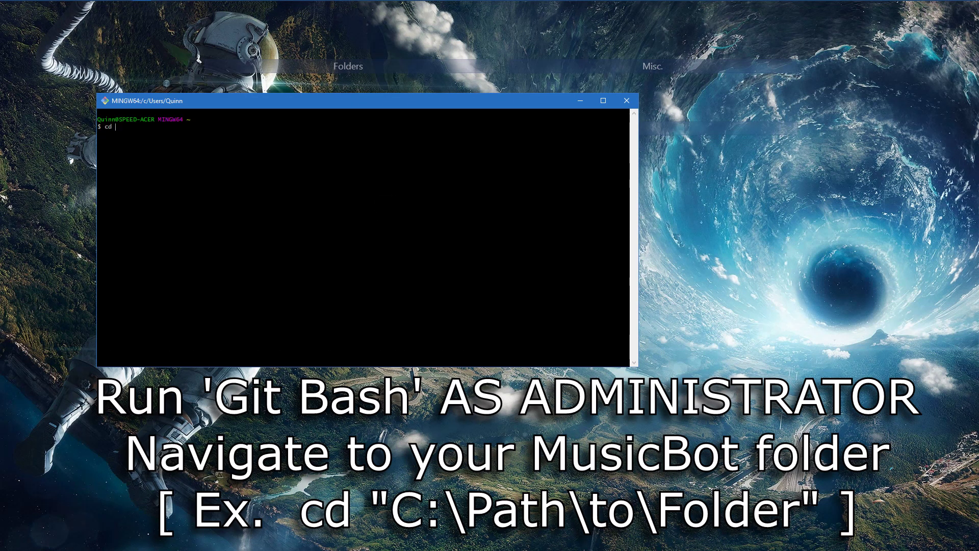
pyautogui.rightClick(385, 207)
pyautogui.click(431, 239)
pyautogui.press('Return')
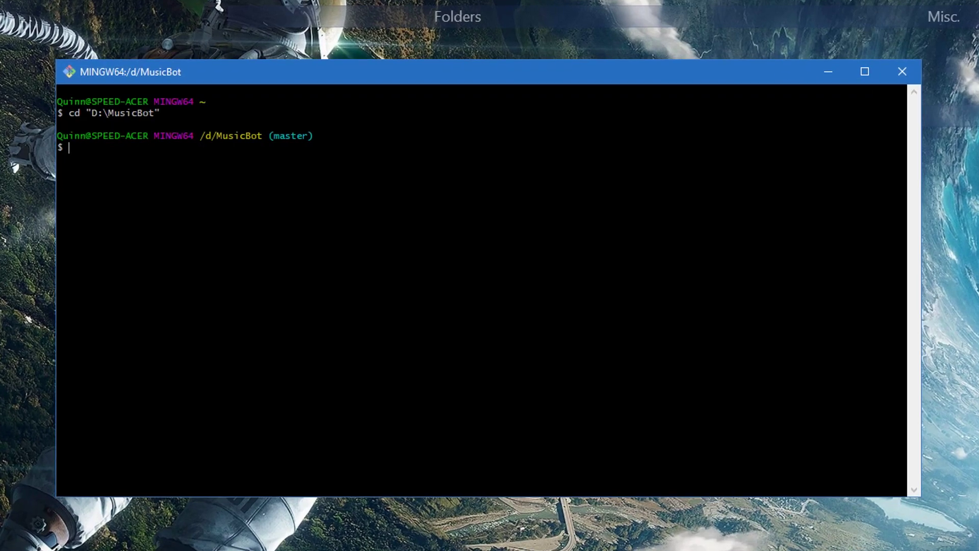
pyautogui.write('pytho')
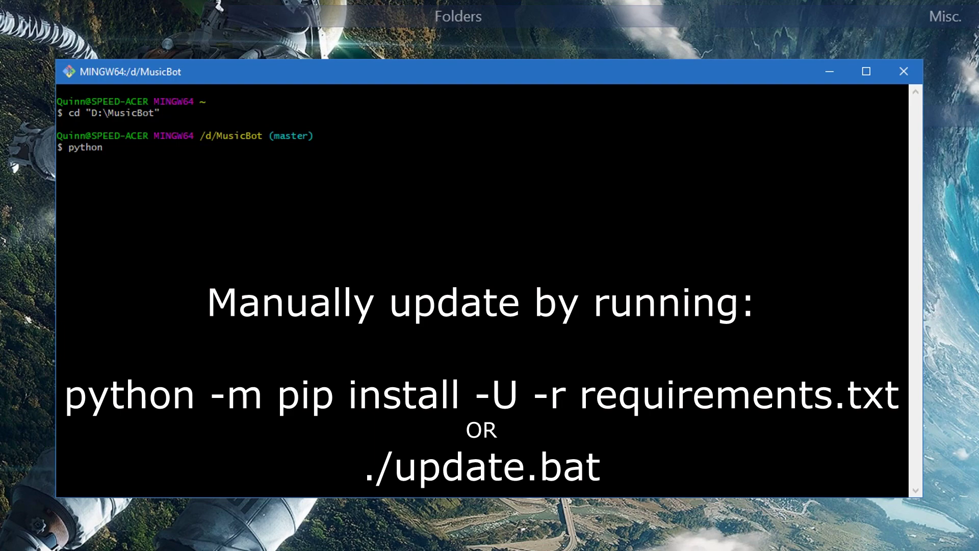
pyautogui.write('n -m pip install -U -r requirements.txt')
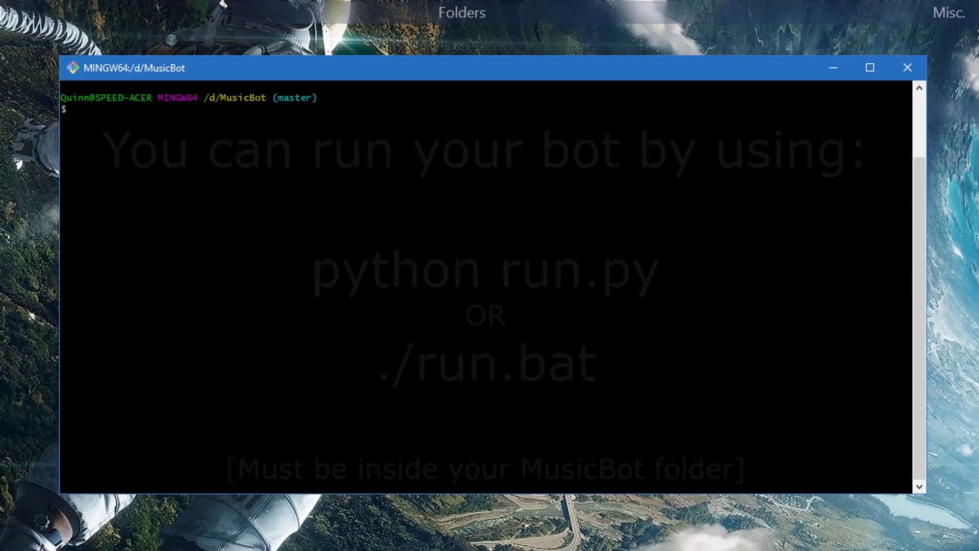
# Step: Run python run.py in the MusicBot folder to start MusicBot 1.9.7
pyautogui.write('python run.py')
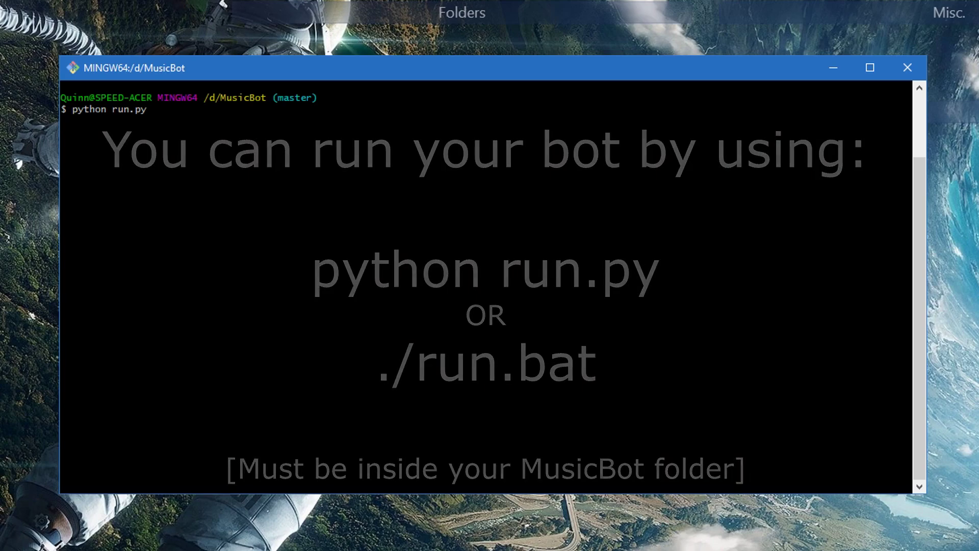
pyautogui.press('Return')
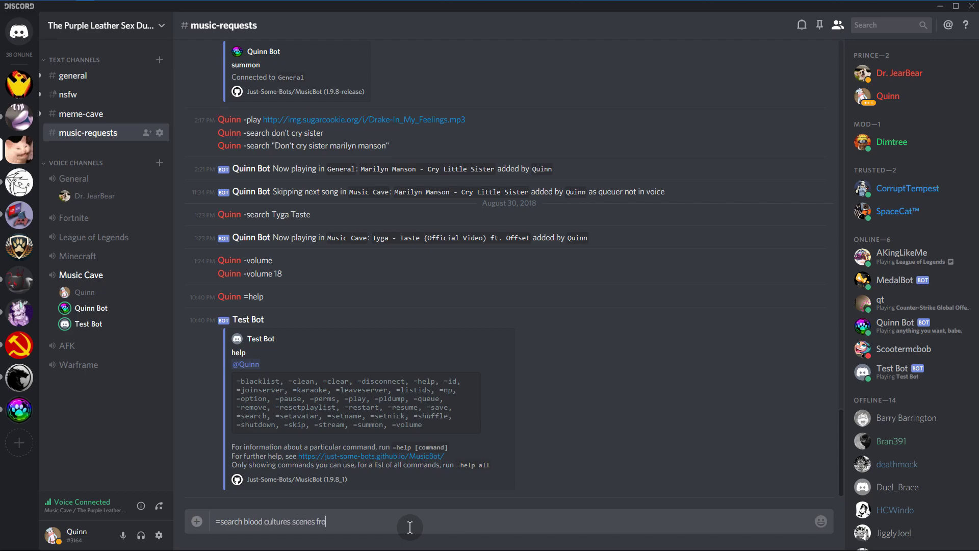
# Step: Search for Blood Cultures' Scenes From A Midnight Movie and accept the result to play it
pyautogui.write('night movies')
pyautogui.press('BackSpace')
pyautogui.press('Return')
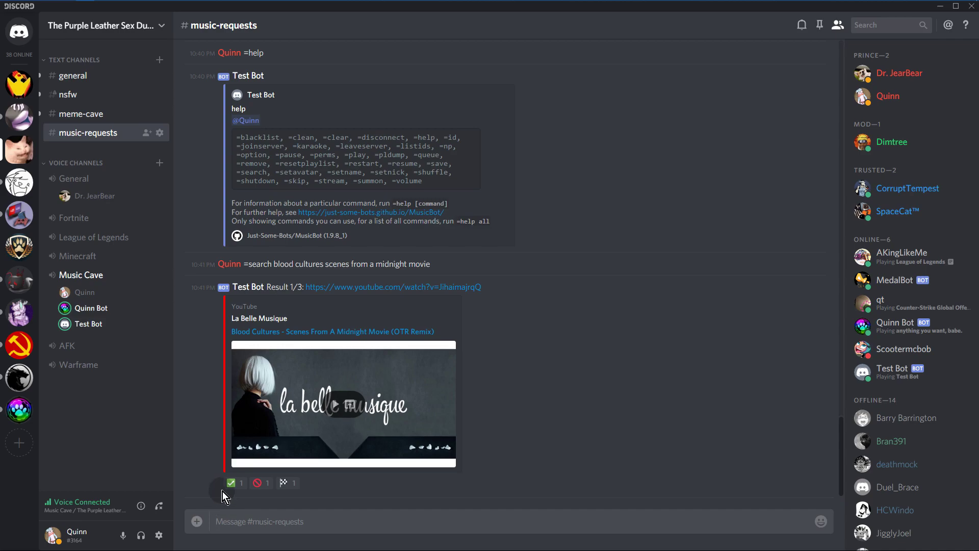
pyautogui.click(260, 483)
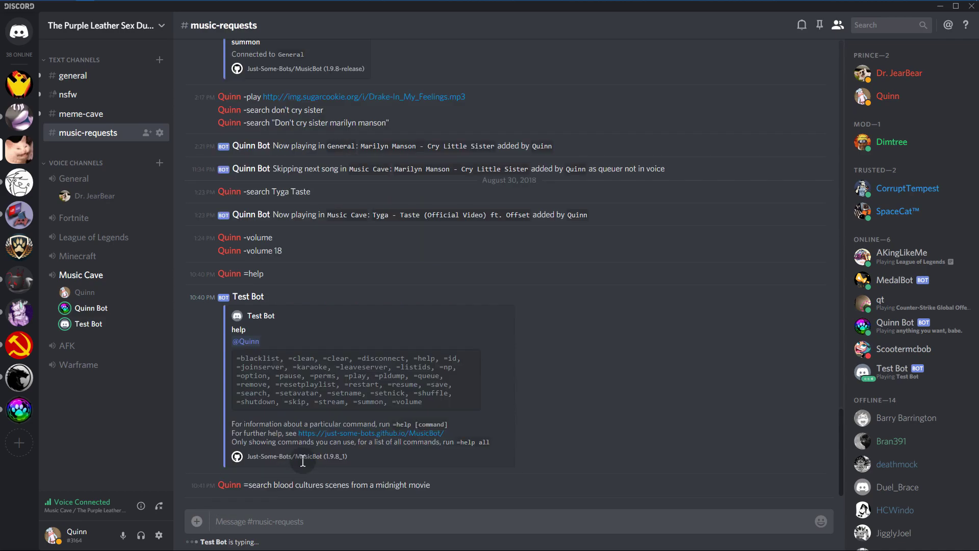
# Step: Raise Test Bot's volume to 32 with =volume 32
pyautogui.click(335, 523)
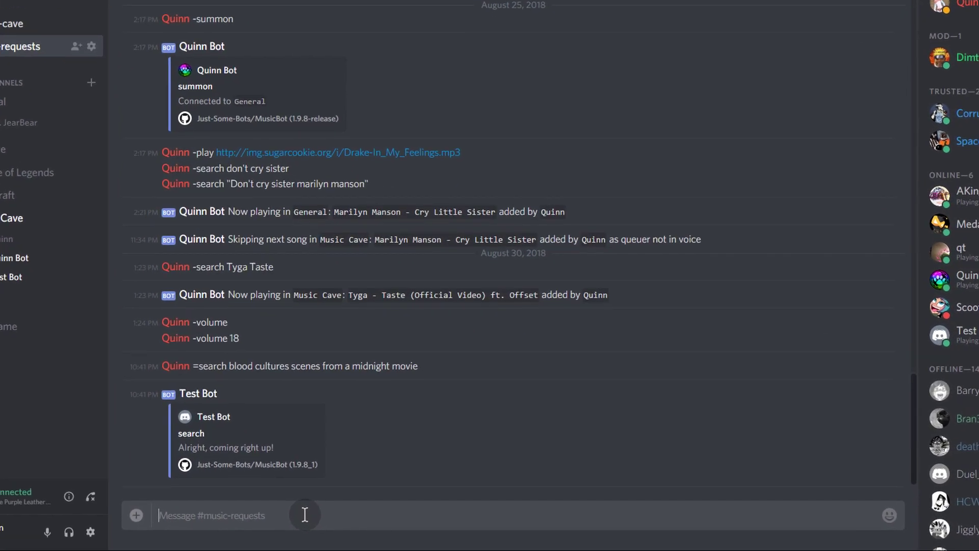
pyautogui.write('=')
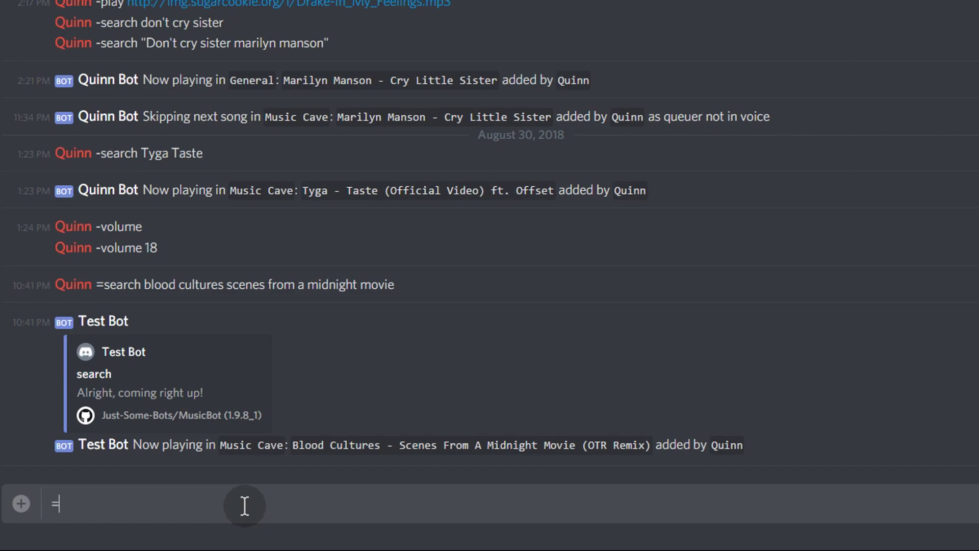
pyautogui.write('volume 32')
pyautogui.press('Return')
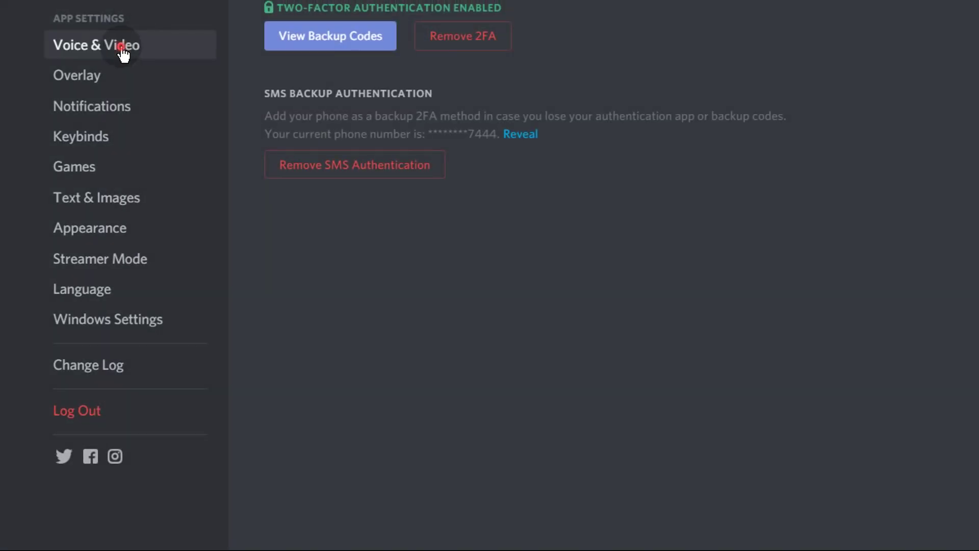
pyautogui.click(120, 45)
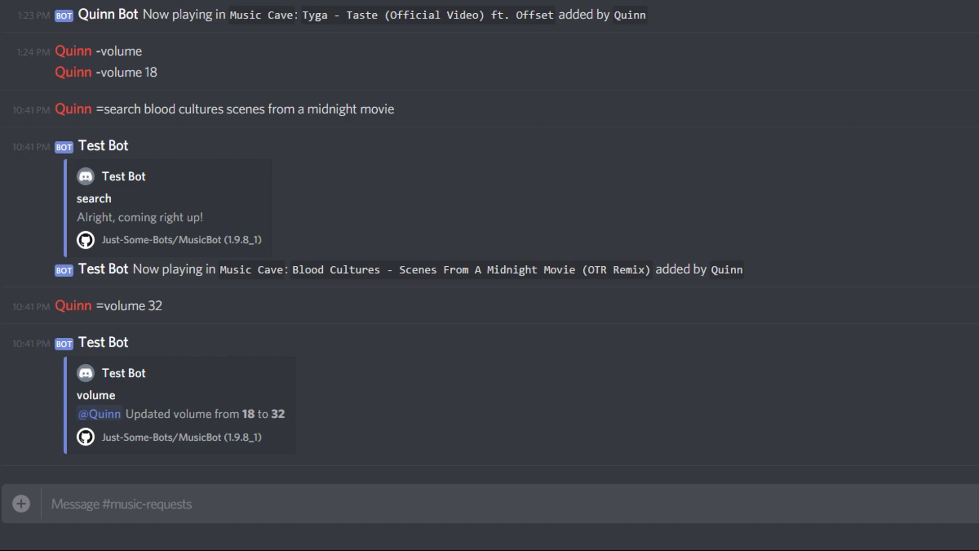
# Step: Try the bot's =pause, =resume, =queue and =np commands in the chat
pyautogui.scroll(3, 219, 503)
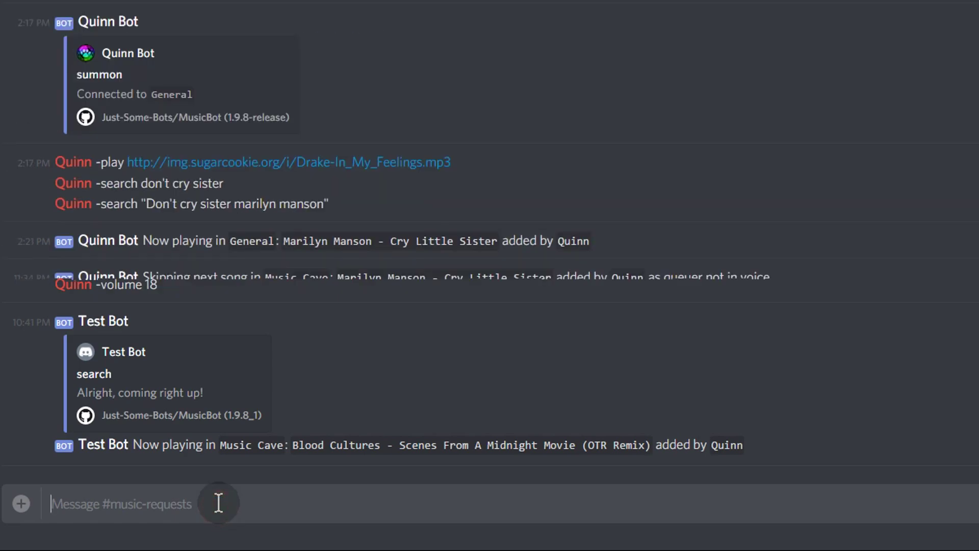
pyautogui.write('=pause')
pyautogui.press('Return')
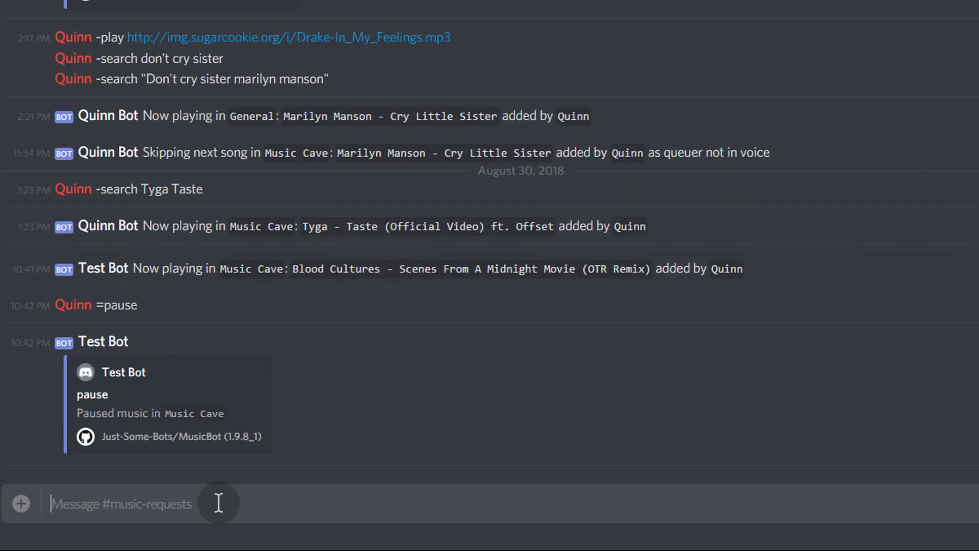
pyautogui.write('=resume')
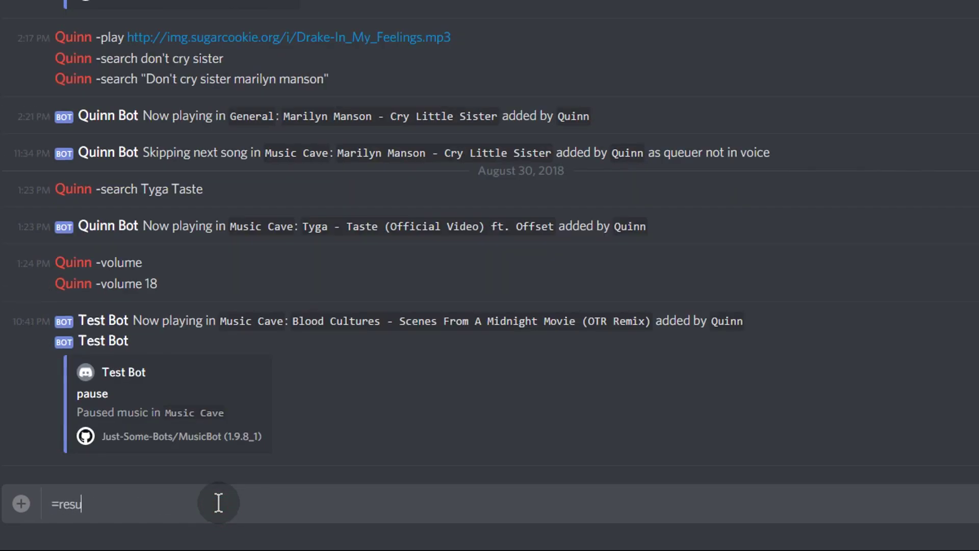
pyautogui.press('Return')
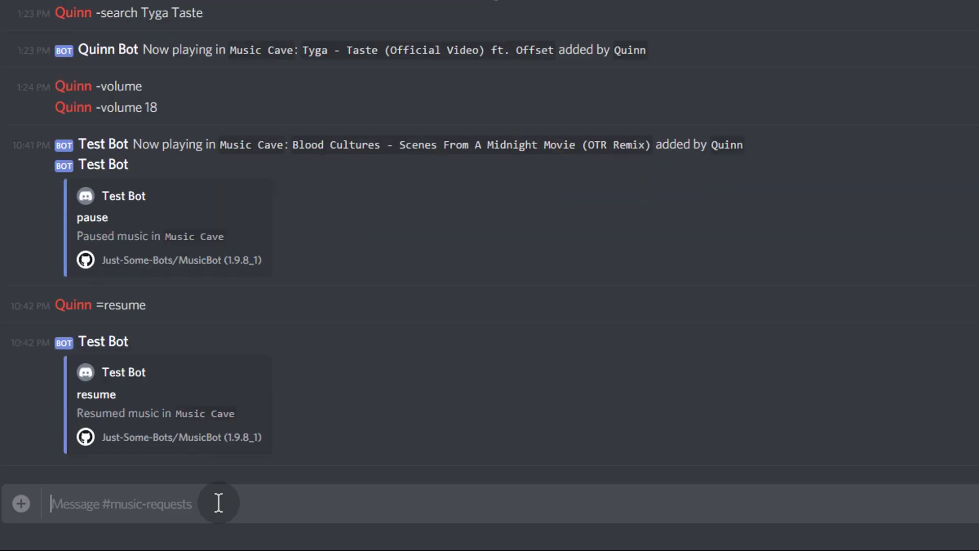
pyautogui.write('=queue')
pyautogui.press('Return')
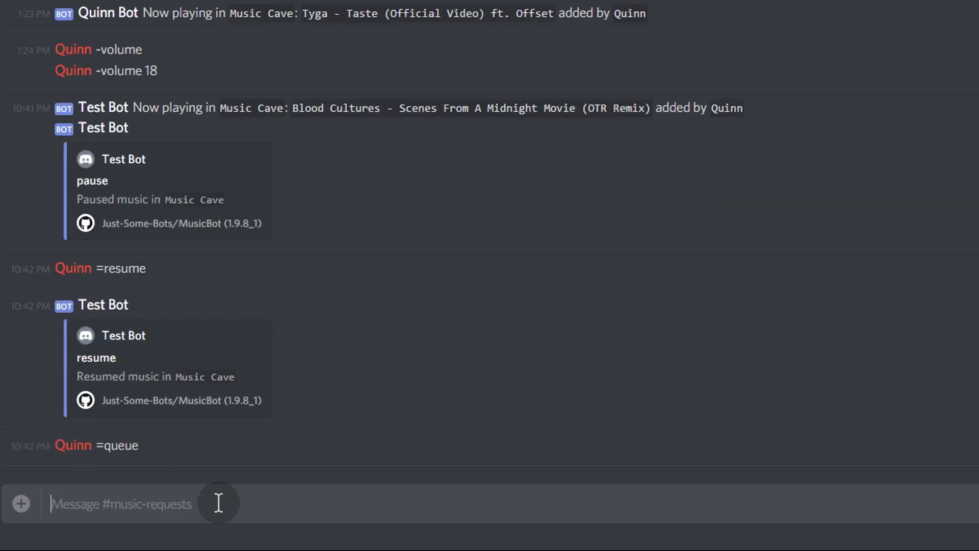
pyautogui.write('=np')
pyautogui.press('Return')
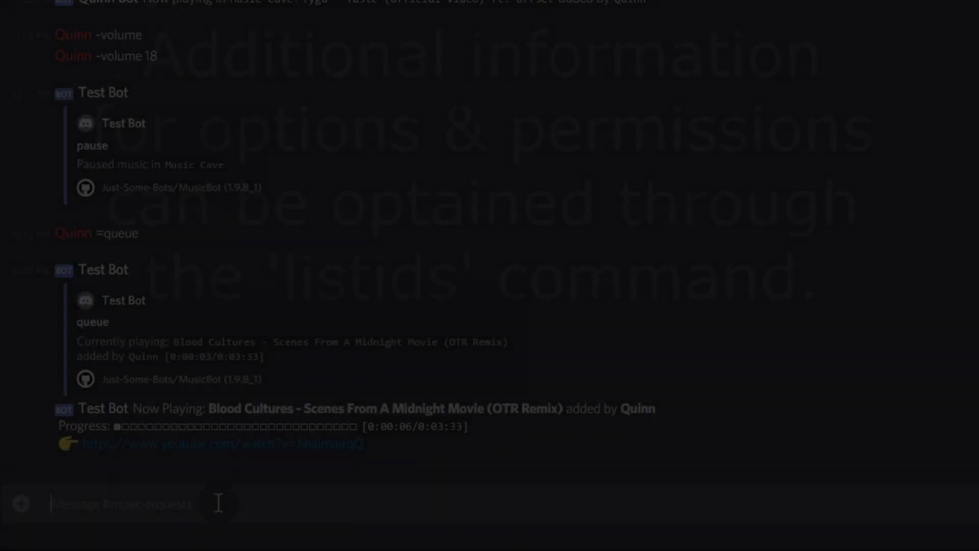
# Step: Ask the bot for the server's role IDs with =listids roles
pyautogui.write('=')
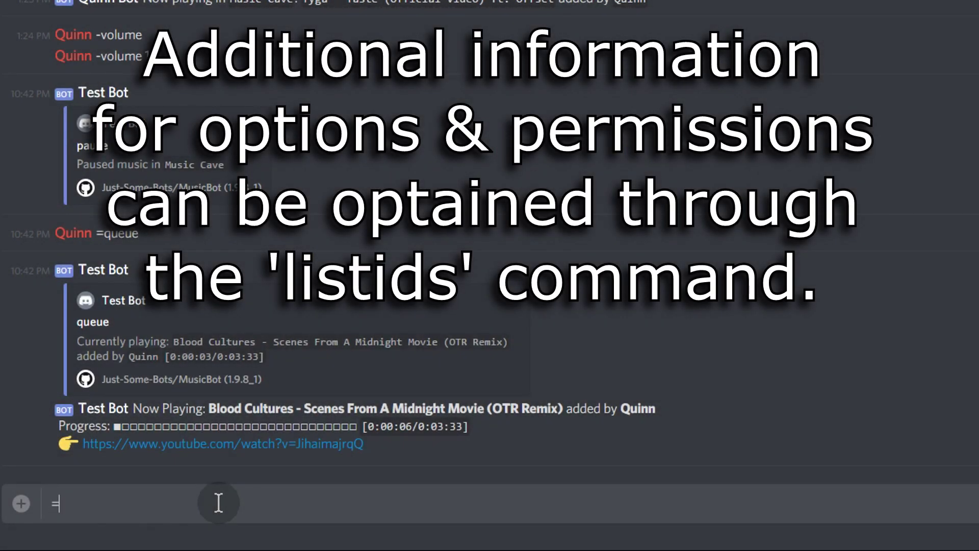
pyautogui.write('listids')
pyautogui.press('Return')
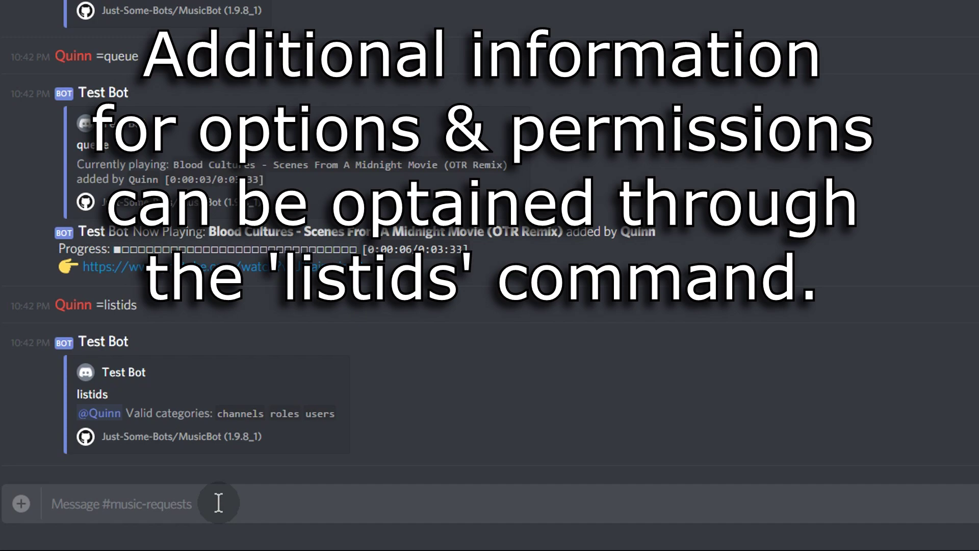
pyautogui.write('=listids')
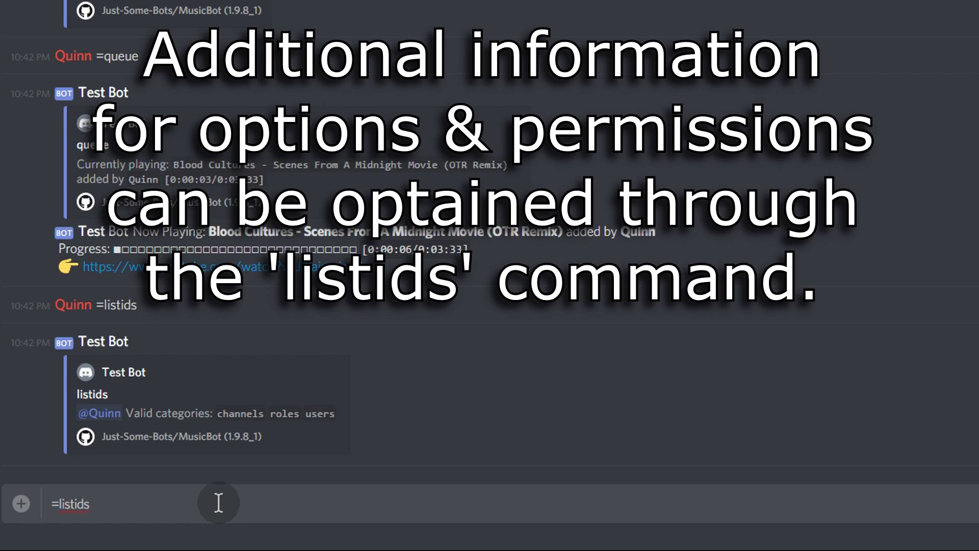
pyautogui.write(' roles')
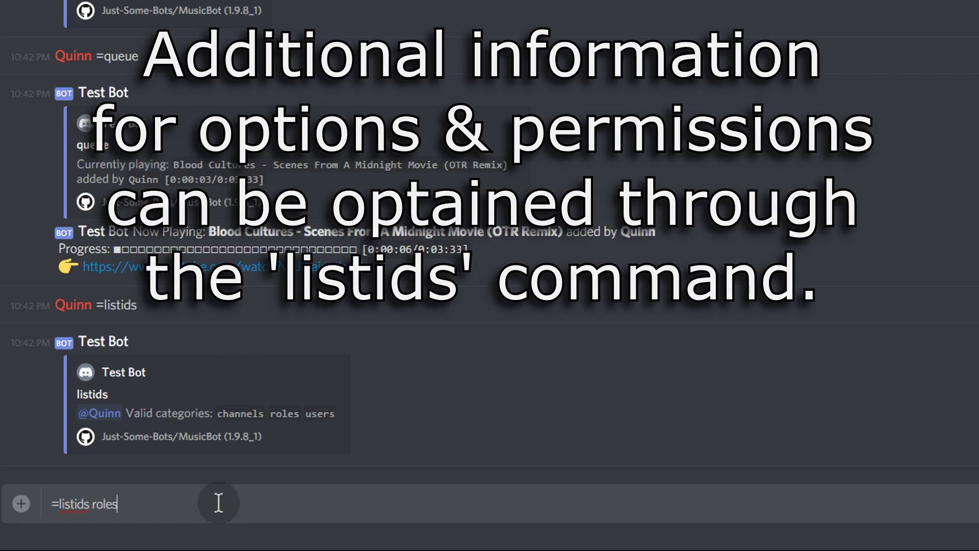
pyautogui.press('Return')
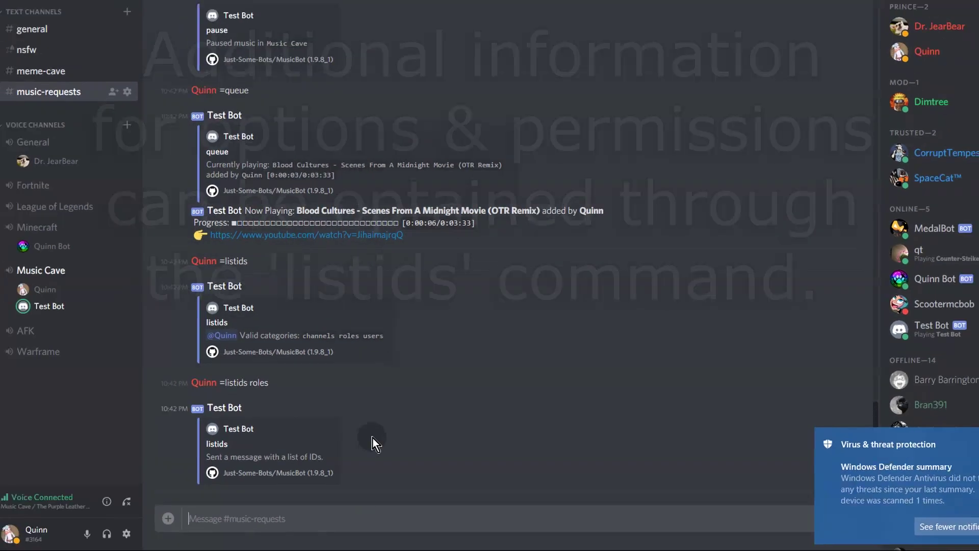
# Step: Save the role-ID text file from Test Bot's direct message to Downloads, then switch to Notepad++
pyautogui.click(20, 77)
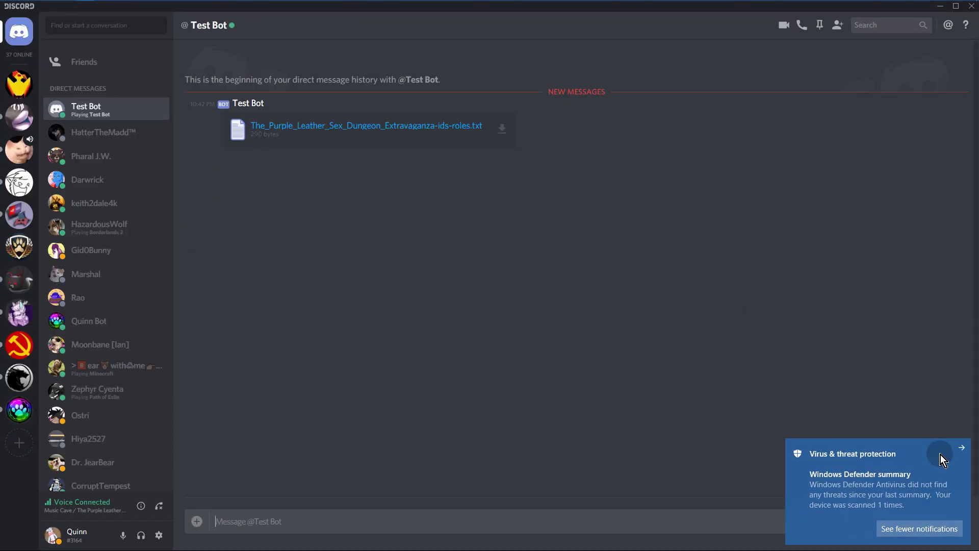
pyautogui.click(955, 453)
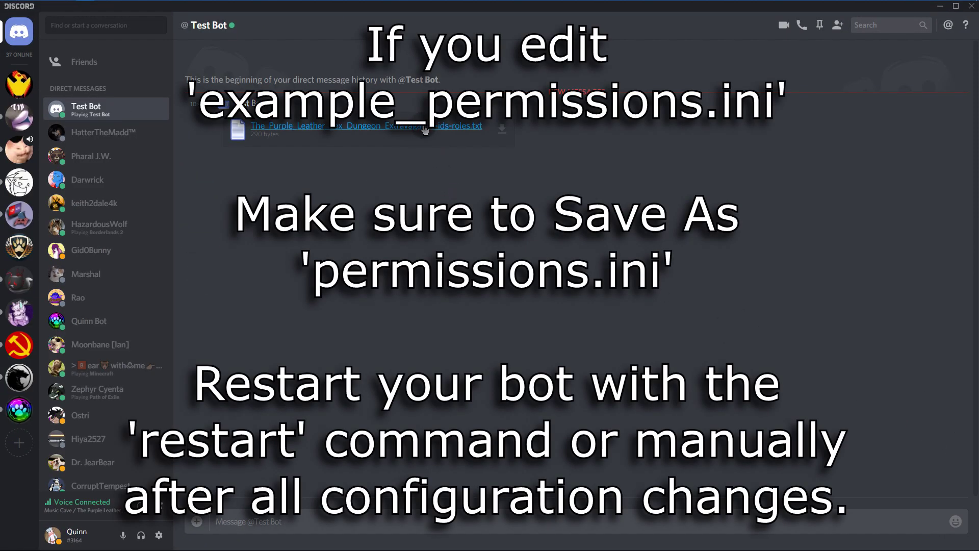
pyautogui.click(425, 132)
pyautogui.hotkey('ctrl', 's')
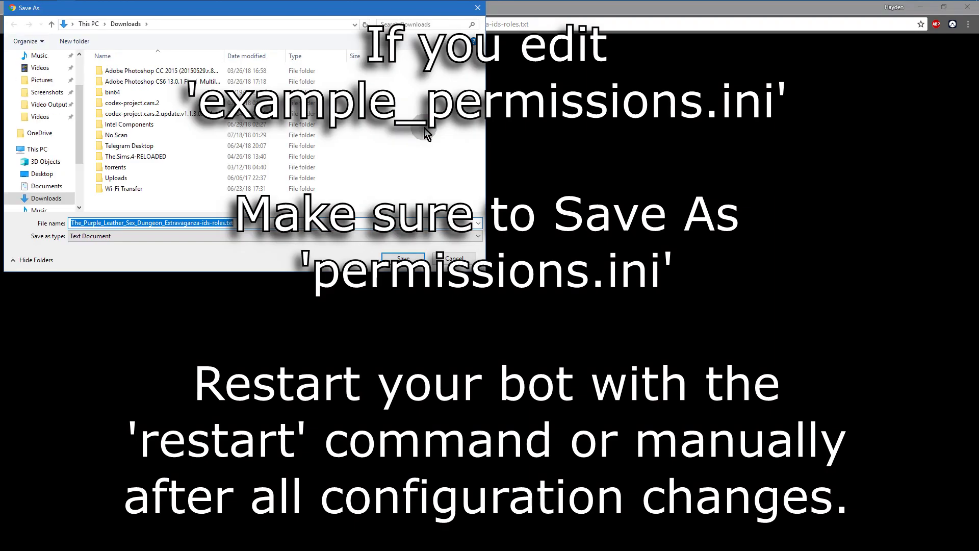
pyautogui.click(403, 258)
pyautogui.hotkey('ctrl', 'w')
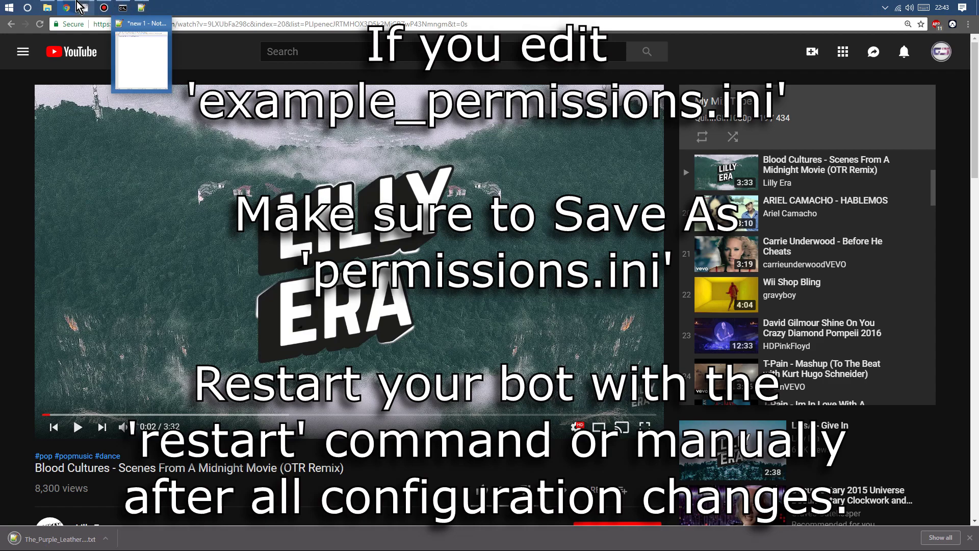
pyautogui.click(140, 7)
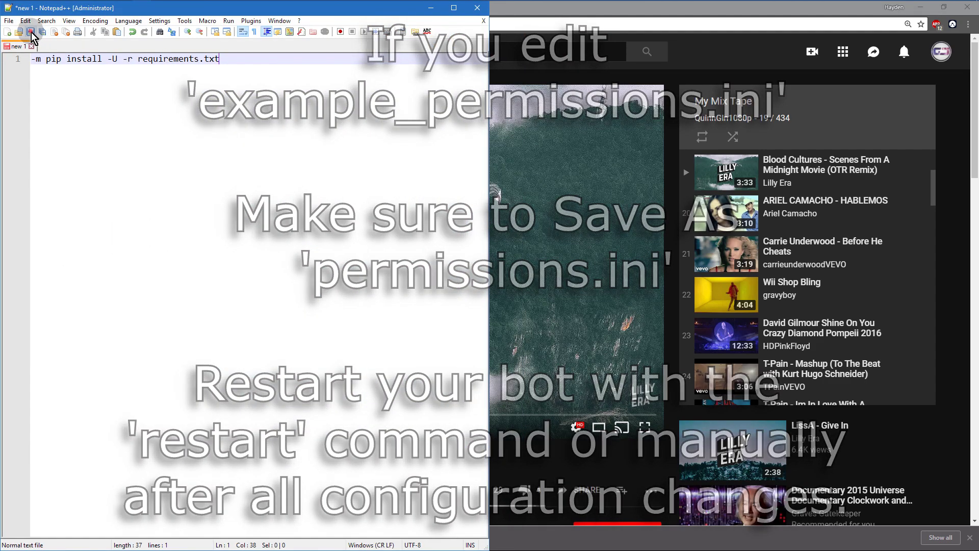
# Step: Close the new 1 tab without saving it
pyautogui.click(31, 32)
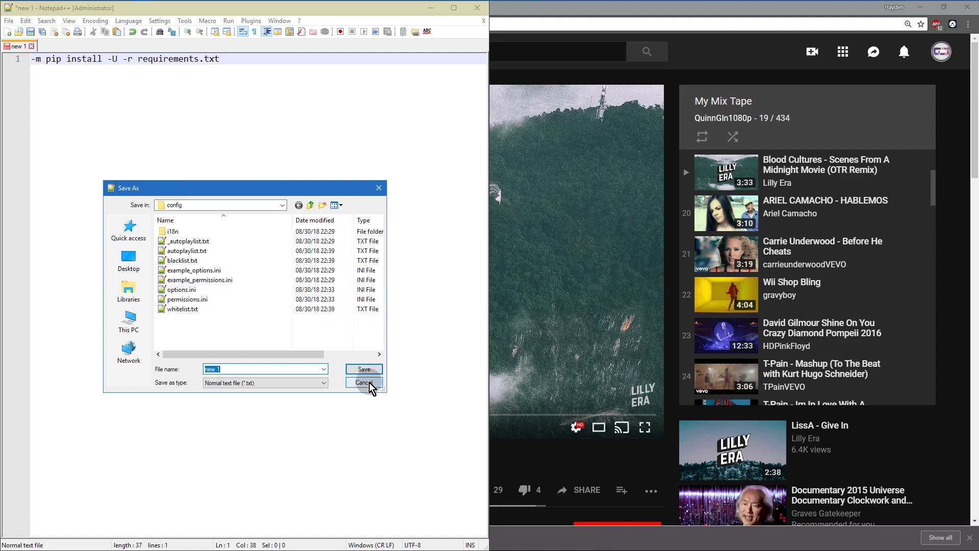
pyautogui.click(364, 382)
pyautogui.click(31, 46)
pyautogui.click(504, 311)
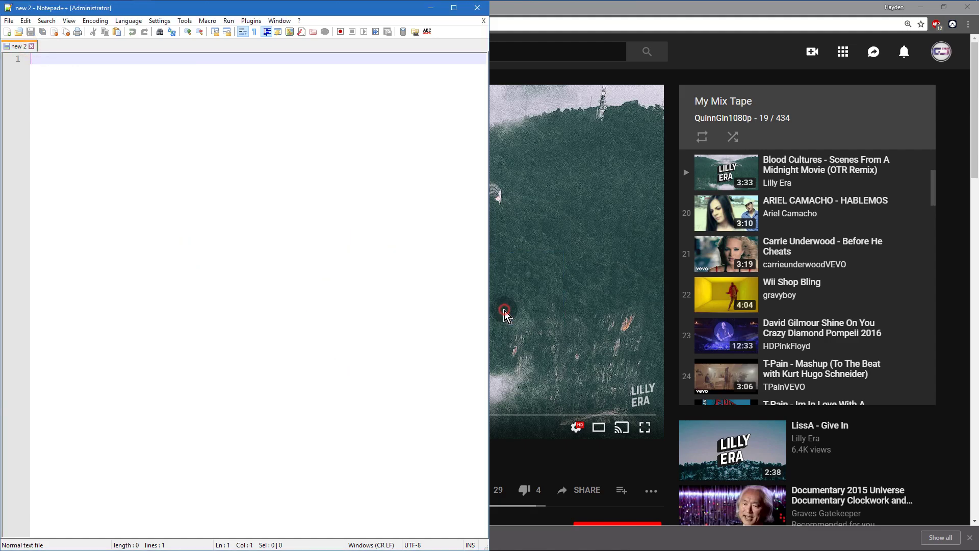
# Step: Open the downloaded ids-roles text file from Downloads
pyautogui.click(8, 20)
pyautogui.click(23, 42)
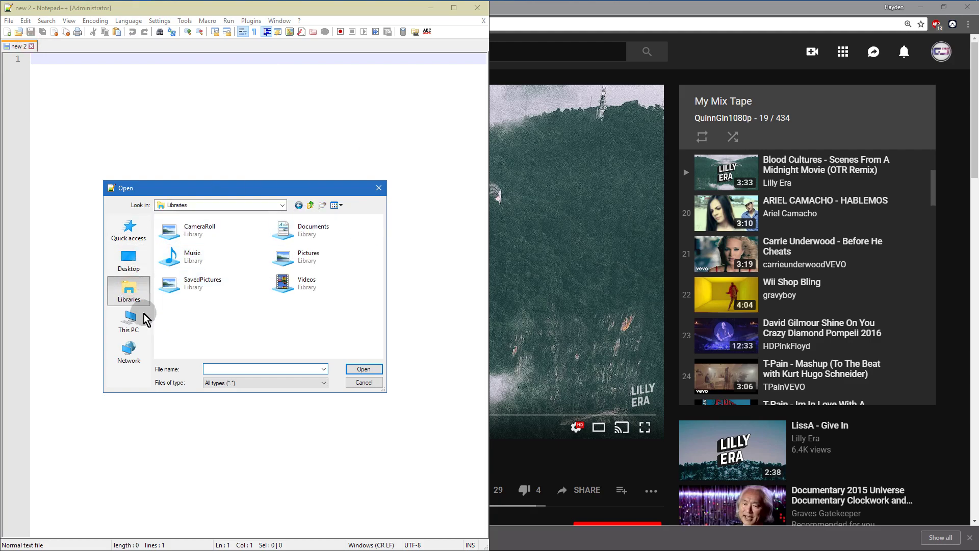
pyautogui.click(281, 205)
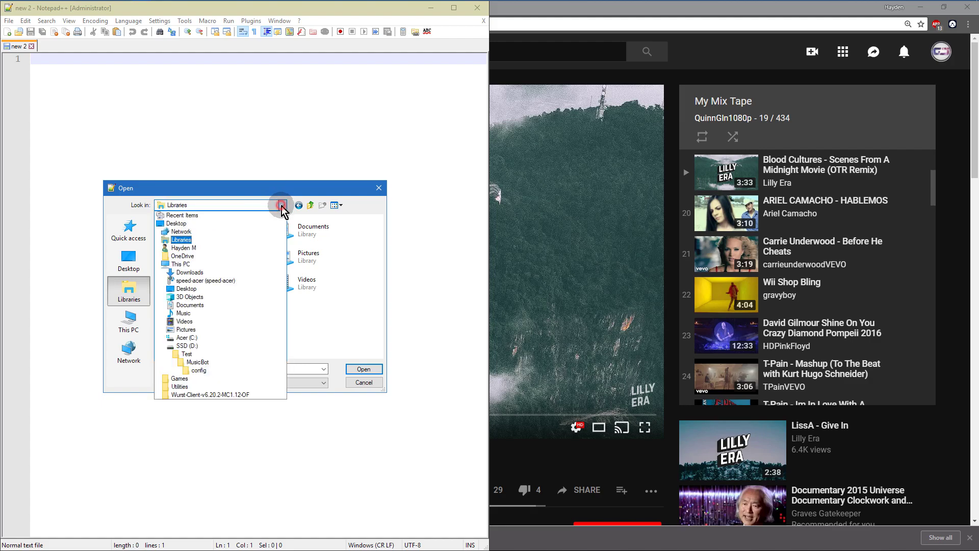
pyautogui.click(200, 273)
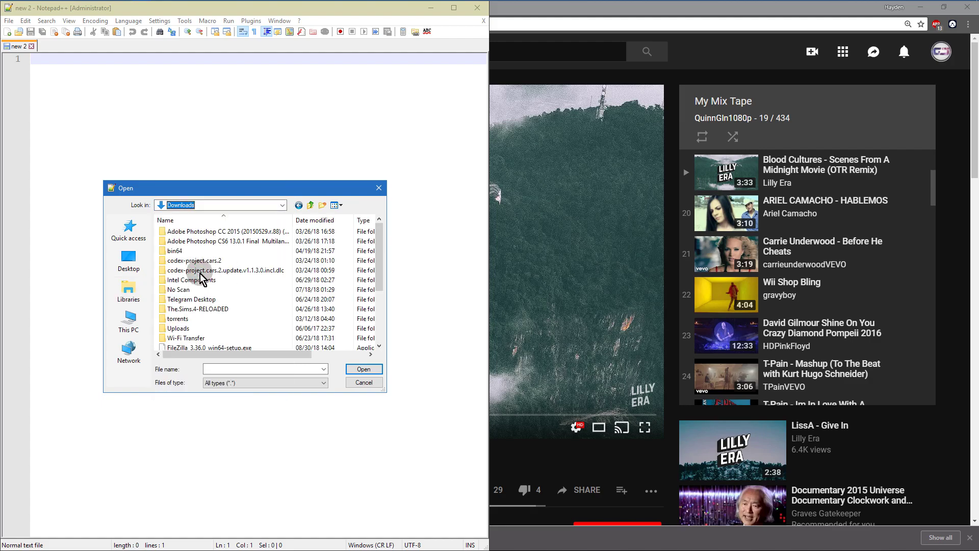
pyautogui.doubleClick(224, 338)
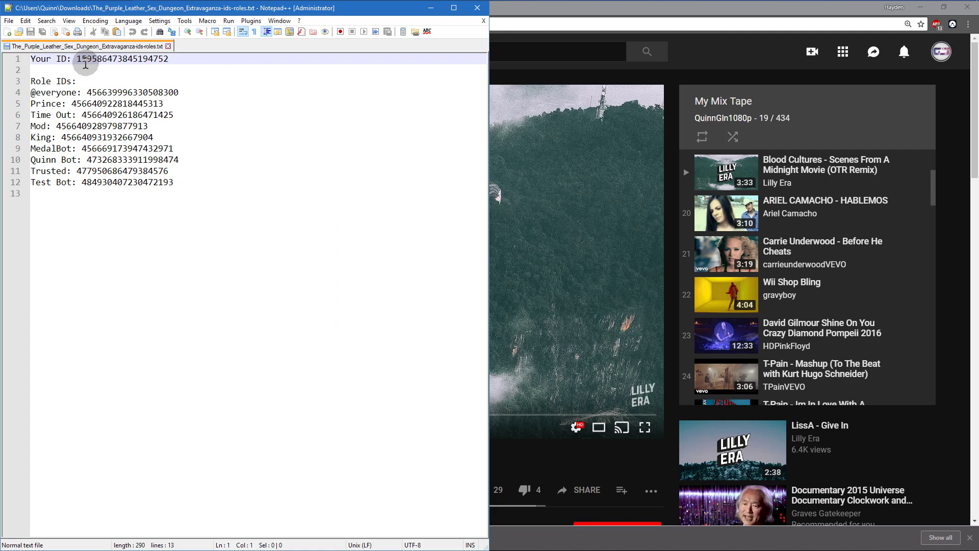
# Step: Open D:\Test\MusicBot\config\permissions.ini and drag its tab out into a separate window
pyautogui.click(11, 26)
pyautogui.click(36, 43)
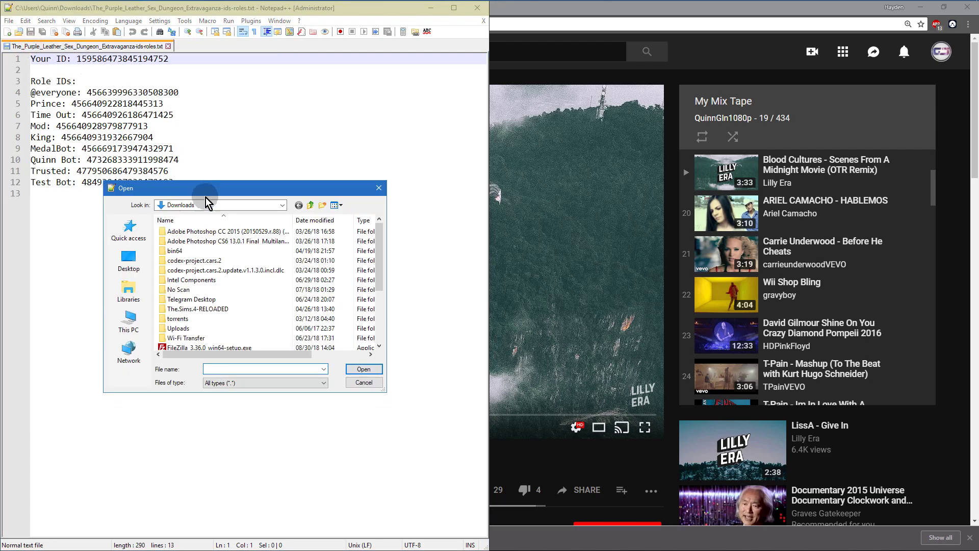
pyautogui.click(136, 305)
pyautogui.click(129, 321)
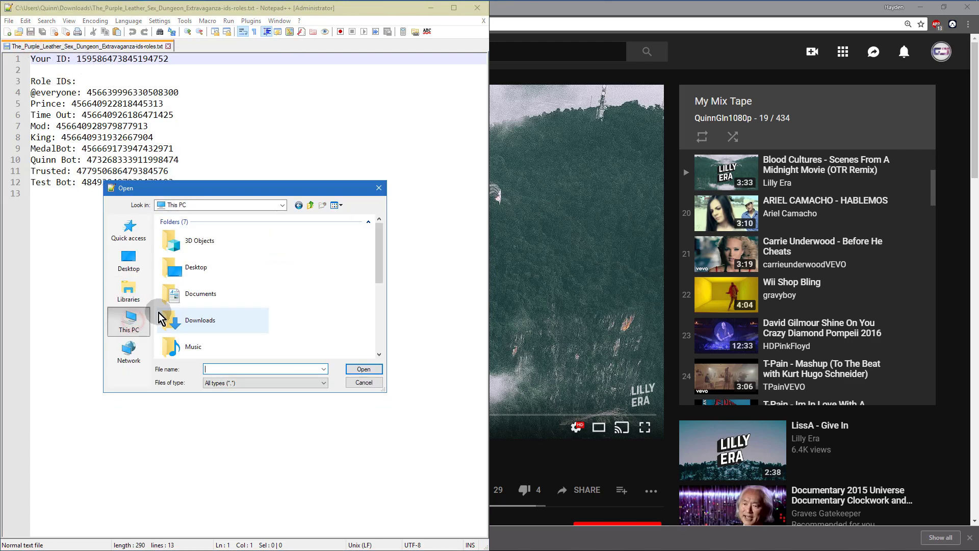
pyautogui.scroll(-3, 216, 306)
pyautogui.click(217, 309)
pyautogui.doubleClick(218, 305)
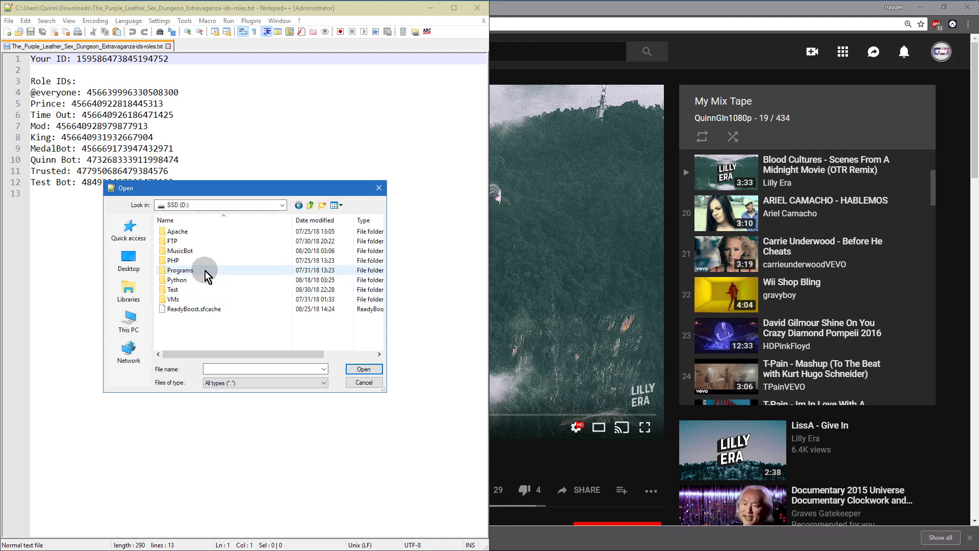
pyautogui.click(185, 293)
pyautogui.doubleClick(179, 250)
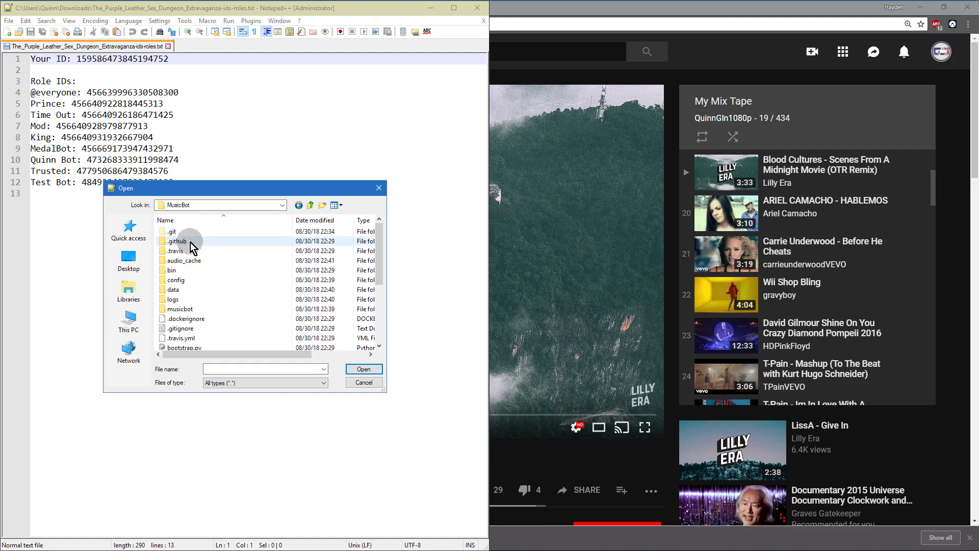
pyautogui.click(178, 281)
pyautogui.doubleClick(177, 281)
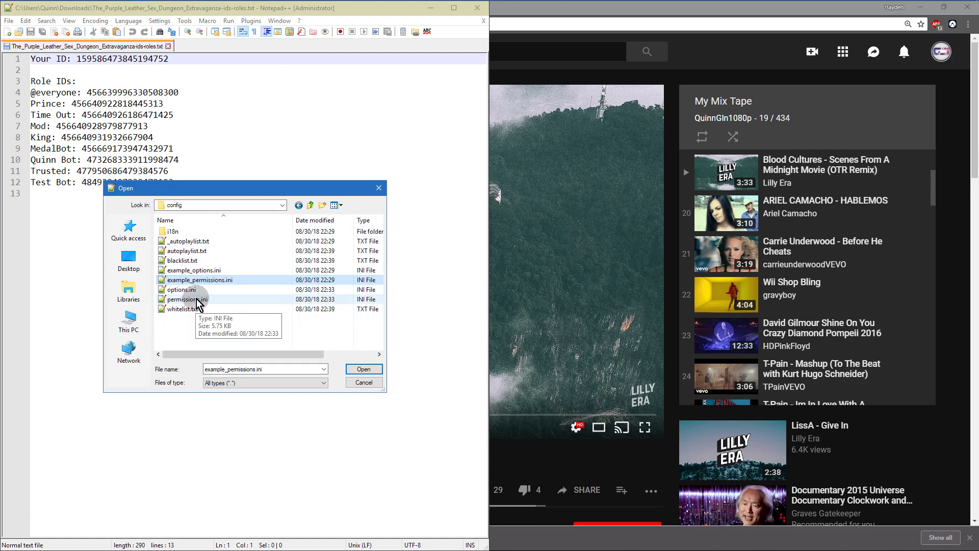
pyautogui.click(199, 278)
pyautogui.click(202, 298)
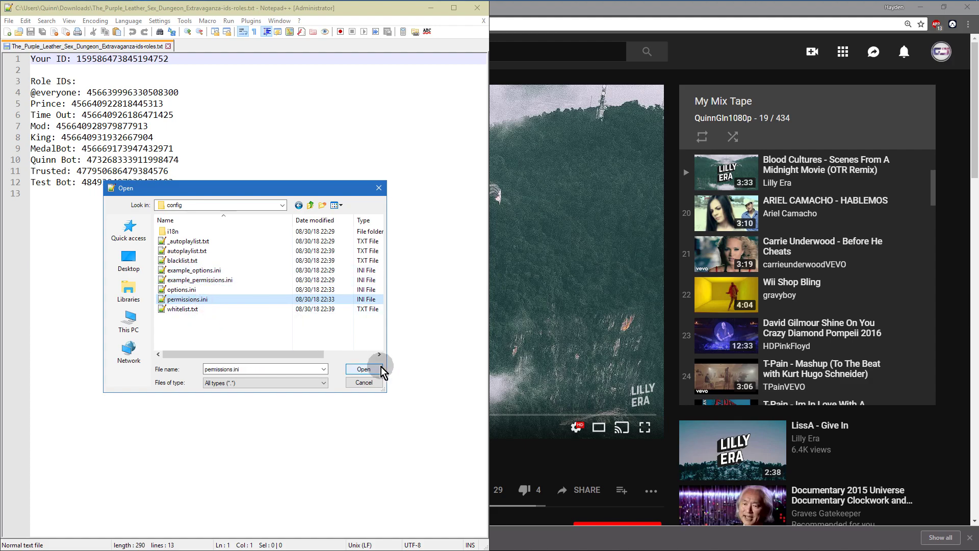
pyautogui.click(367, 369)
pyautogui.click(109, 47)
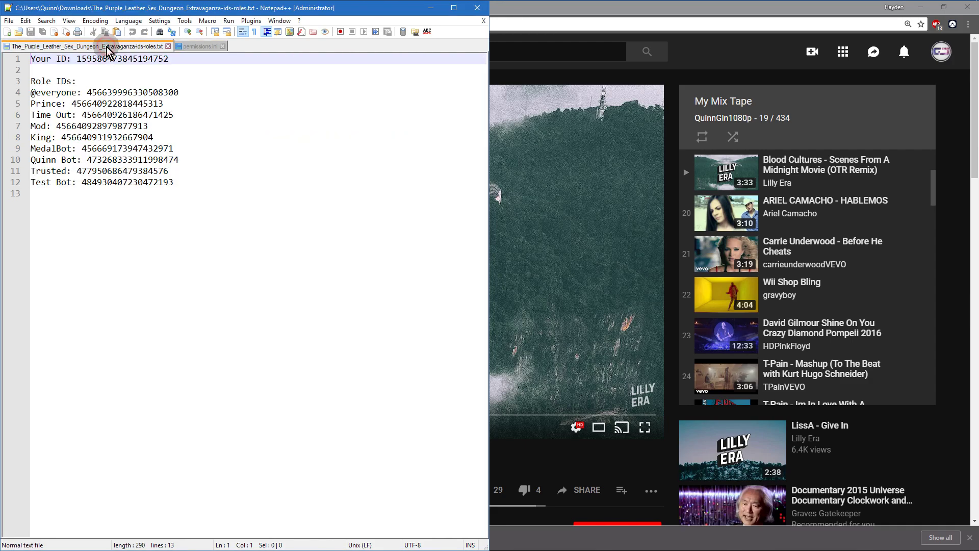
pyautogui.moveTo(199, 46); pyautogui.dragTo(498, 74)
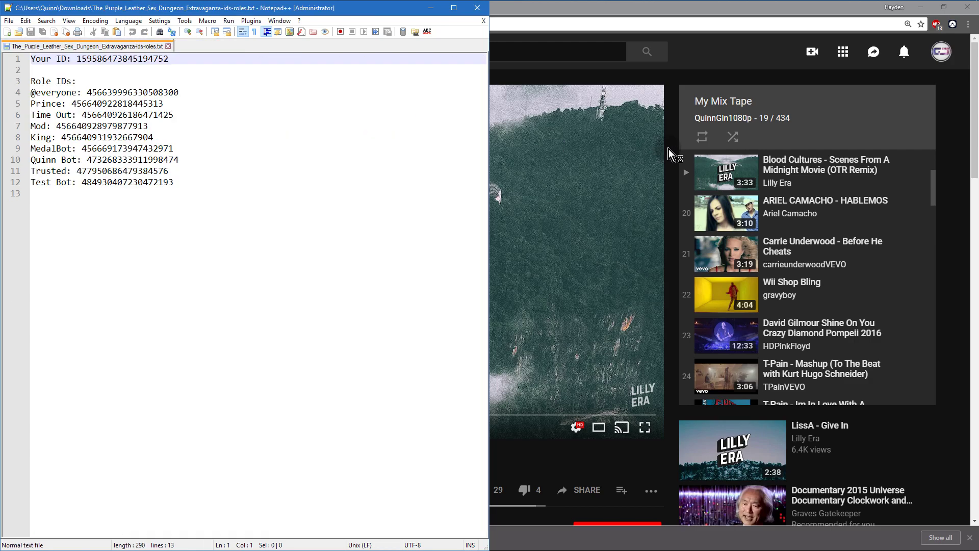
# Step: Snap permissions.ini to the right half and uncomment MusicMaster's GrantToRoles line 104
pyautogui.press('super+Right')
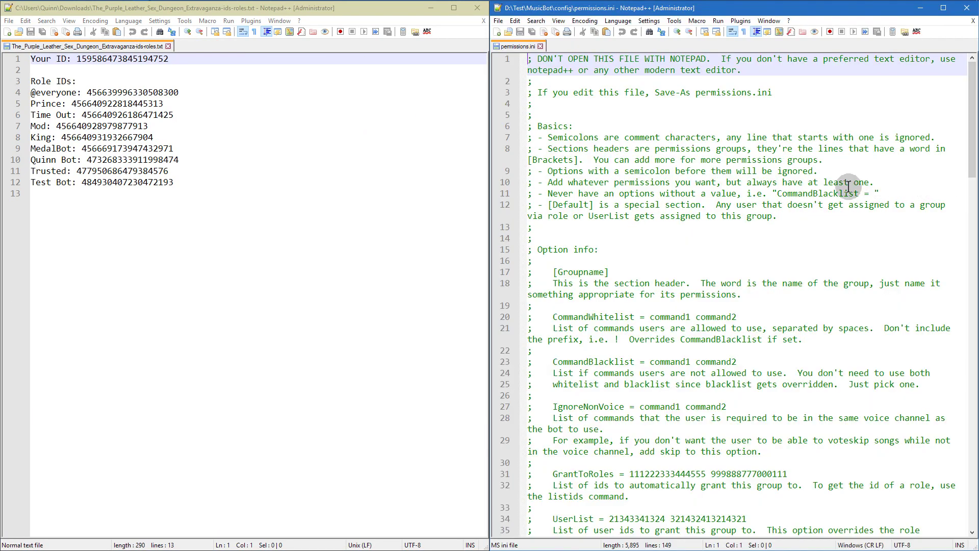
pyautogui.scroll(-7, 653, 224)
pyautogui.scroll(-20, 653, 225)
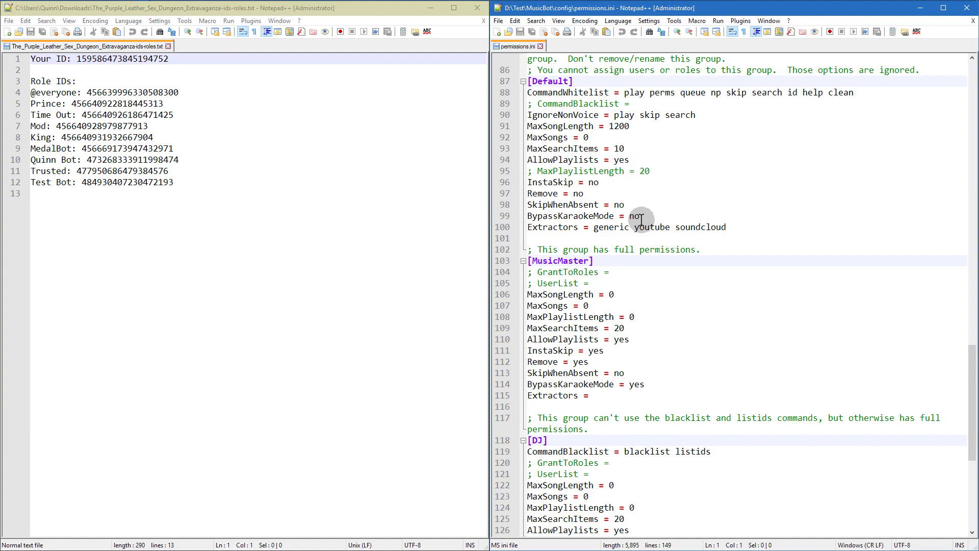
pyautogui.scroll(-3, 642, 220)
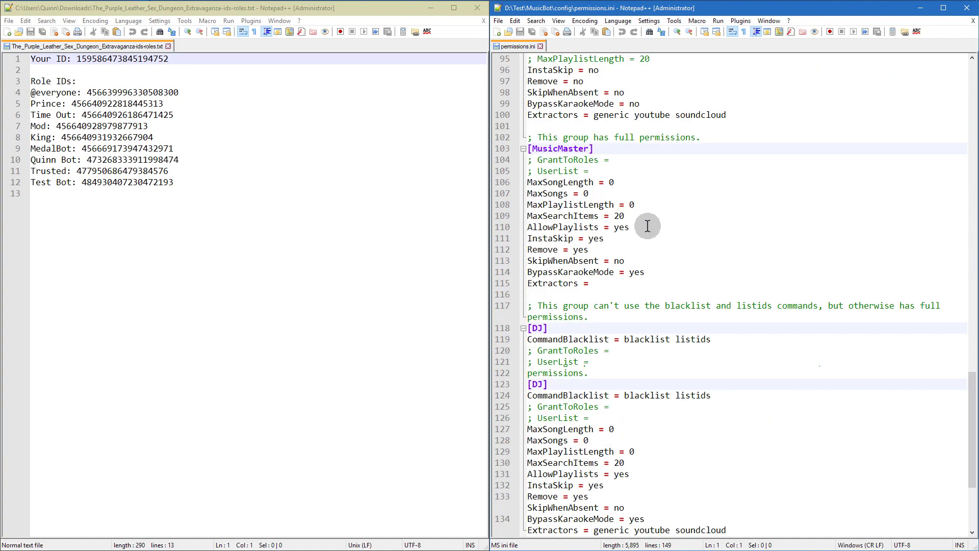
pyautogui.click(536, 160)
pyautogui.press('BackSpace')
pyautogui.press('BackSpace')
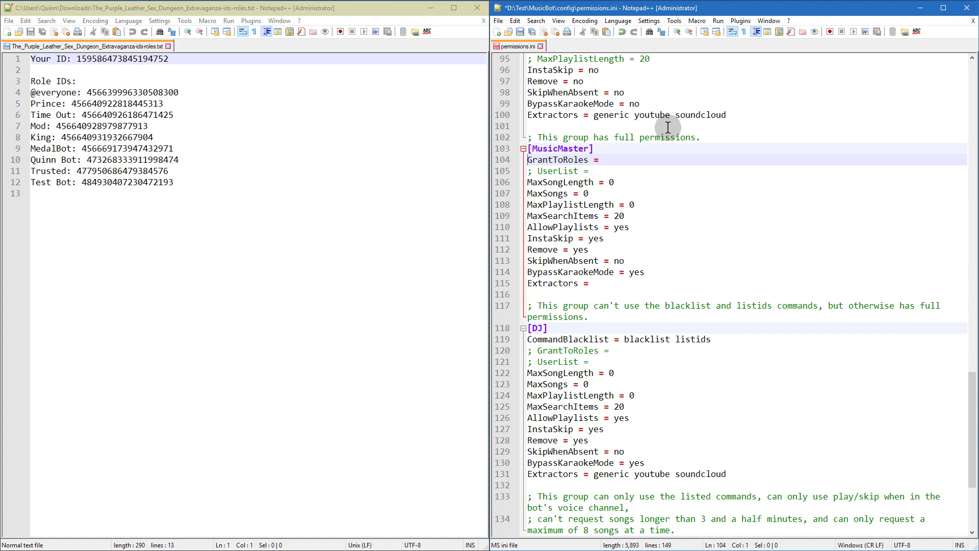
# Step: Paste the Prince, King and Mod role IDs onto MusicMaster's GrantToRoles line
pyautogui.doubleClick(120, 103)
pyautogui.hotkey('ctrl', 'c')
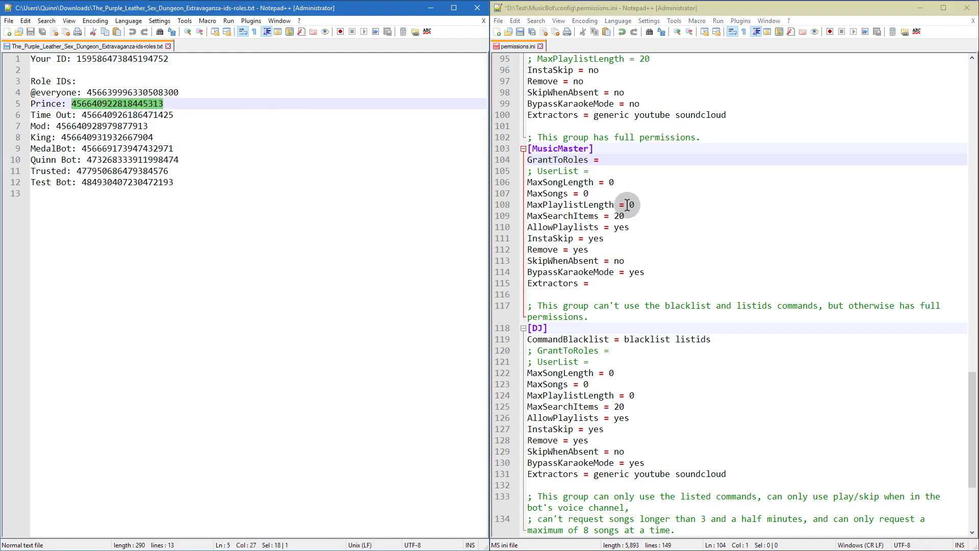
pyautogui.click(630, 160)
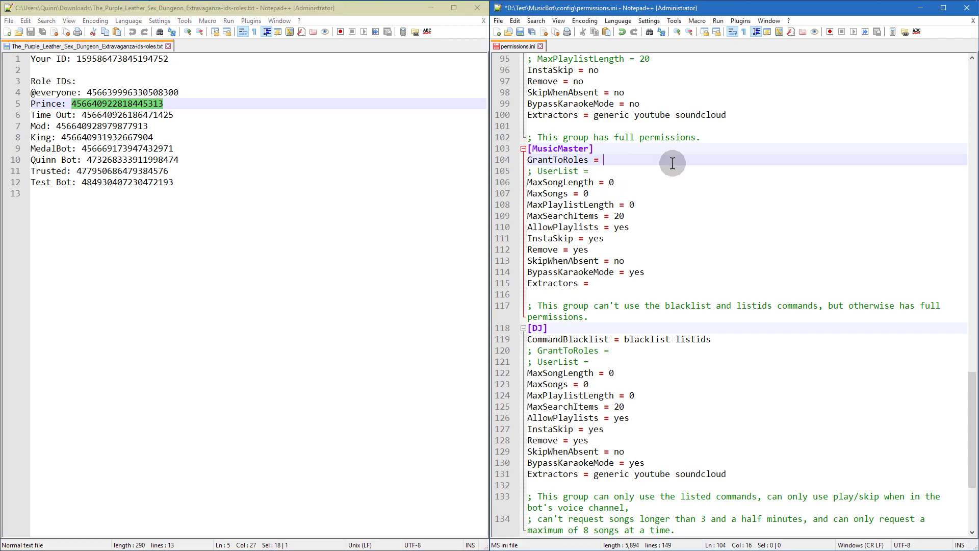
pyautogui.hotkey('ctrl', 'v')
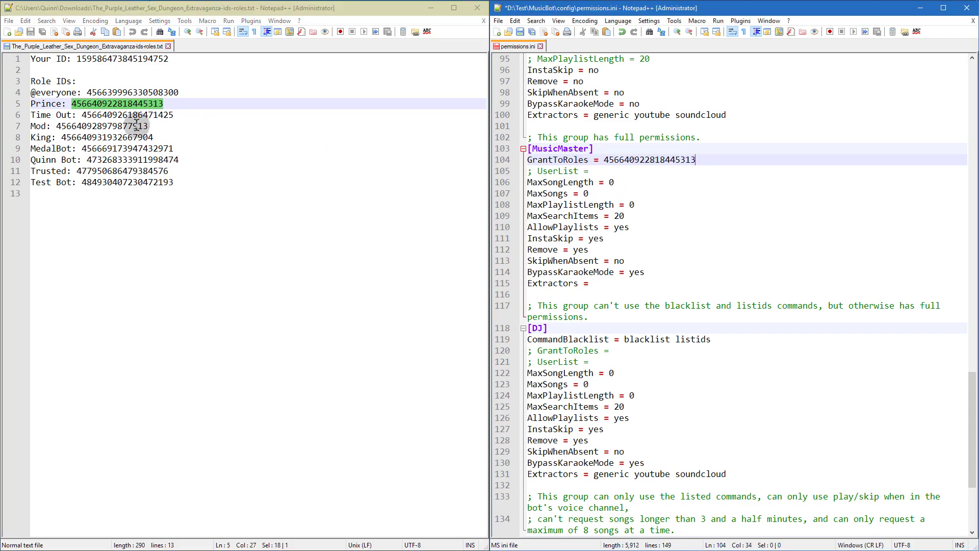
pyautogui.doubleClick(125, 138)
pyautogui.hotkey('ctrl', 'c')
pyautogui.click(749, 159)
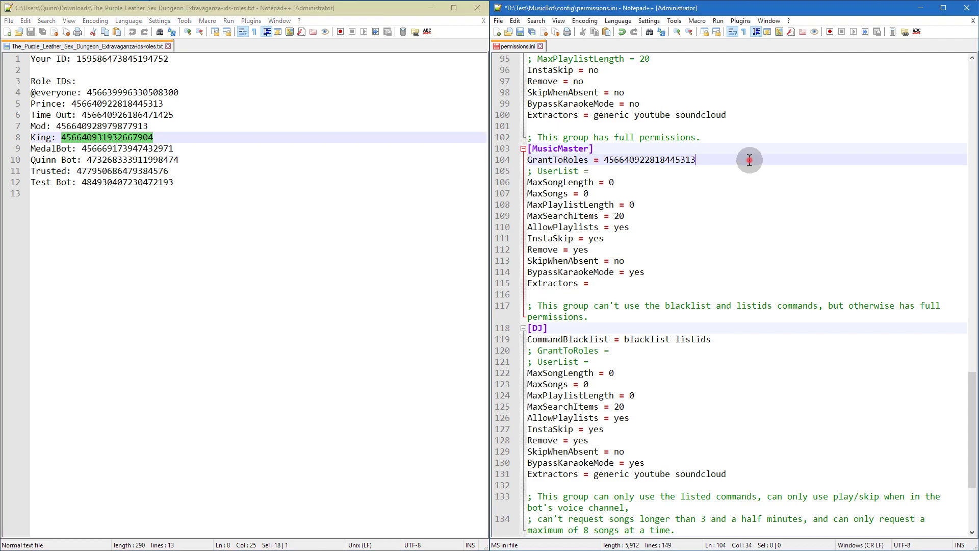
pyautogui.hotkey('ctrl', 'v')
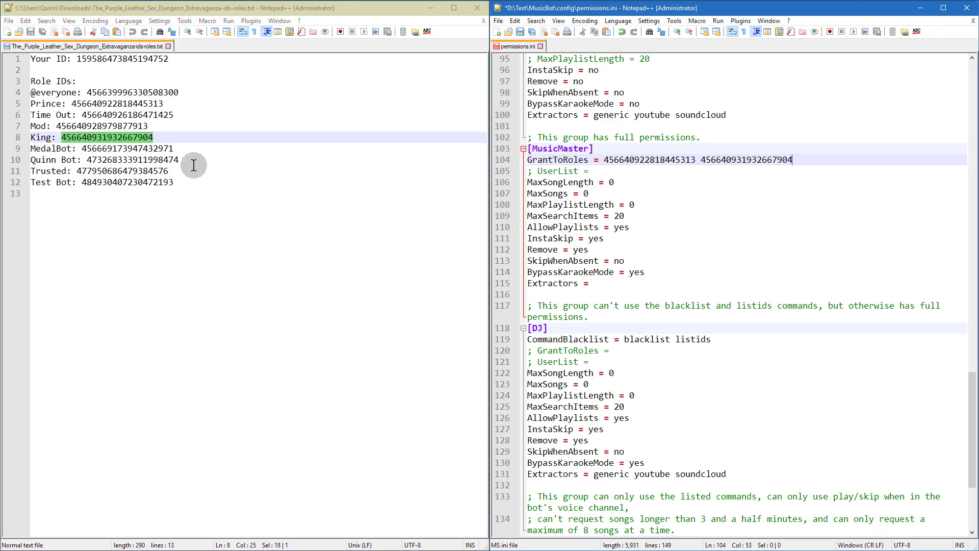
pyautogui.doubleClick(117, 126)
pyautogui.hotkey('ctrl', 'c')
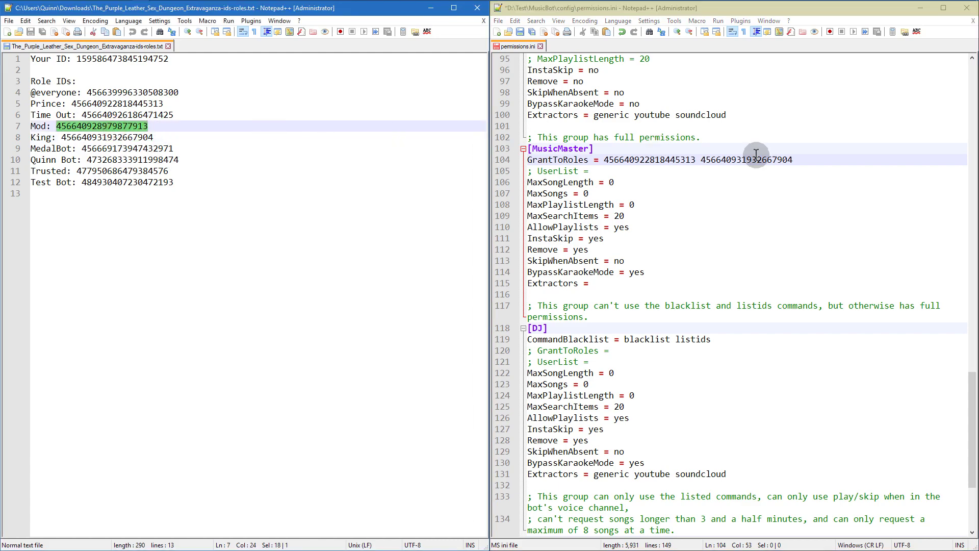
pyautogui.click(842, 159)
pyautogui.hotkey('ctrl', 'v')
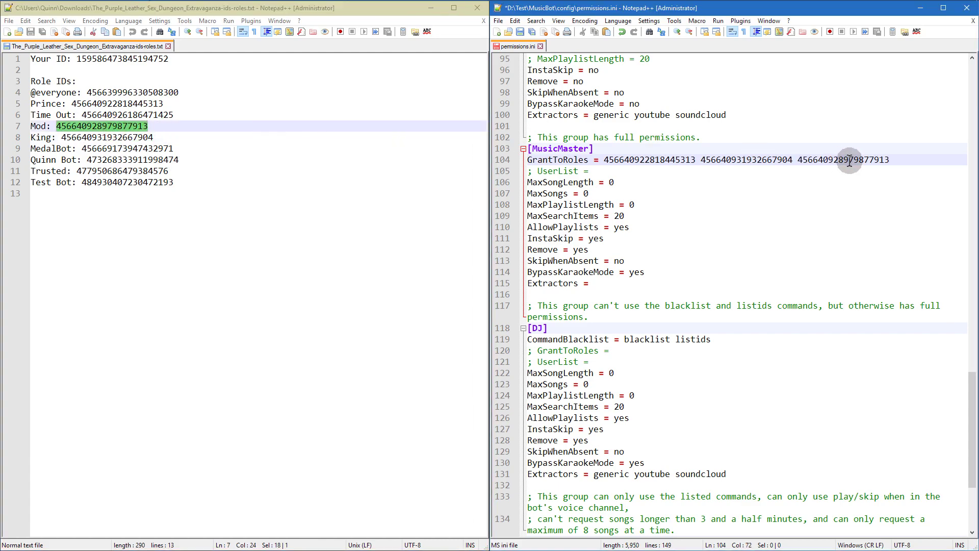
pyautogui.scroll(-5, 749, 243)
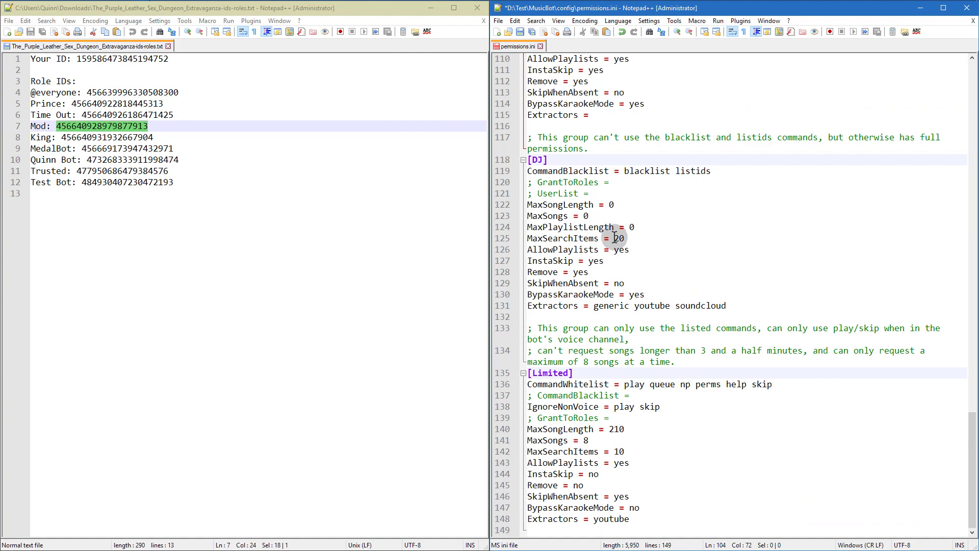
# Step: Set the DJ group's MaxPlaylistLength 5, Remove no, SkipWhenAbsent yes and BypassKaraokeMode no
pyautogui.click(641, 235)
pyautogui.click(646, 224)
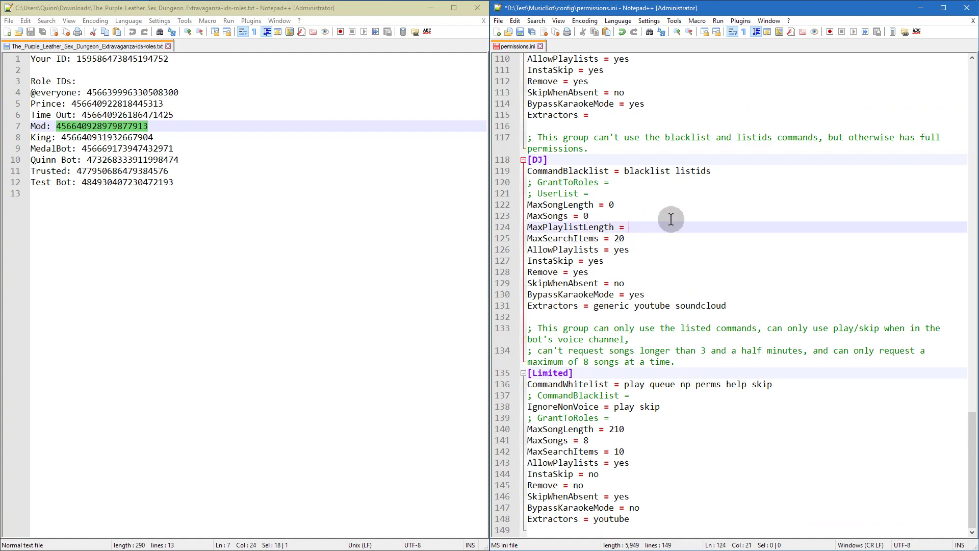
pyautogui.write('5')
pyautogui.click(641, 215)
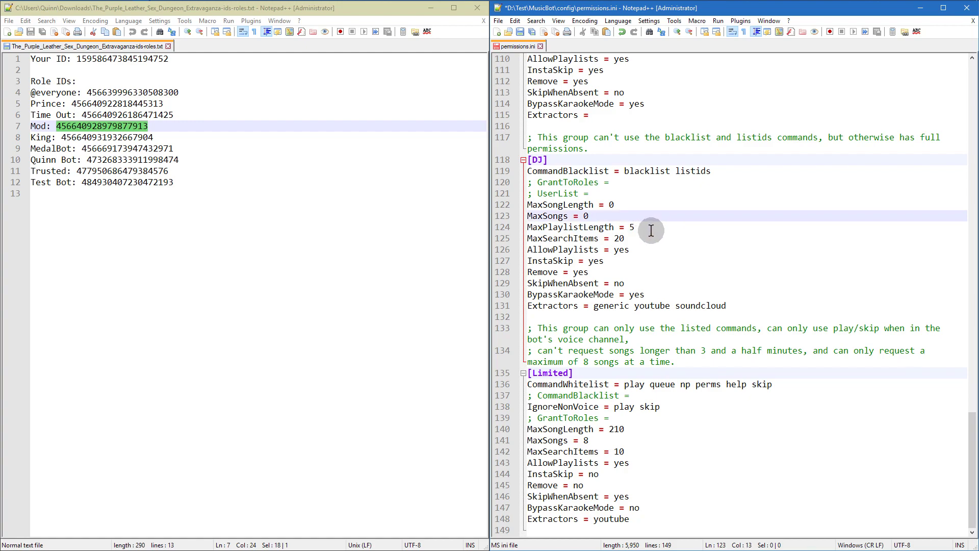
pyautogui.click(650, 225)
pyautogui.click(648, 213)
pyautogui.click(614, 267)
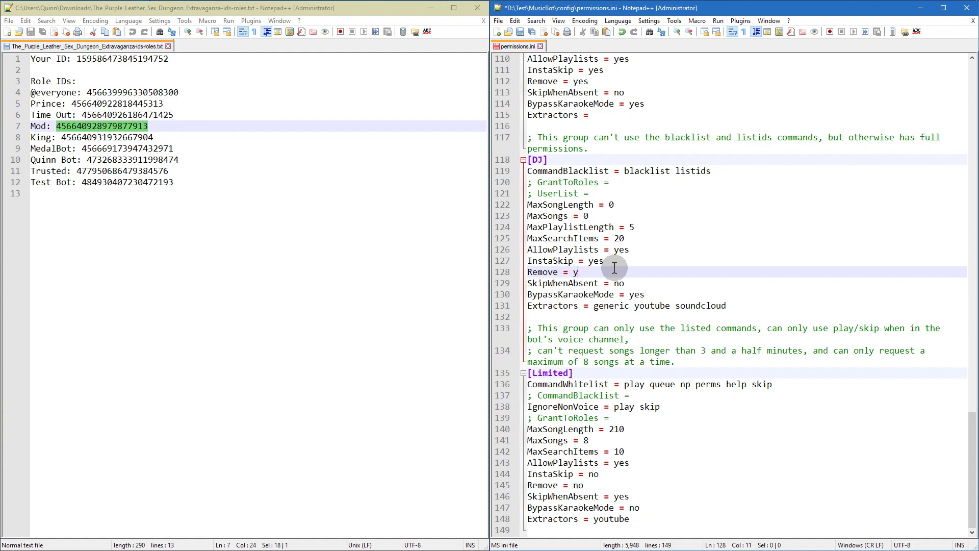
pyautogui.write('no')
pyautogui.click(688, 282)
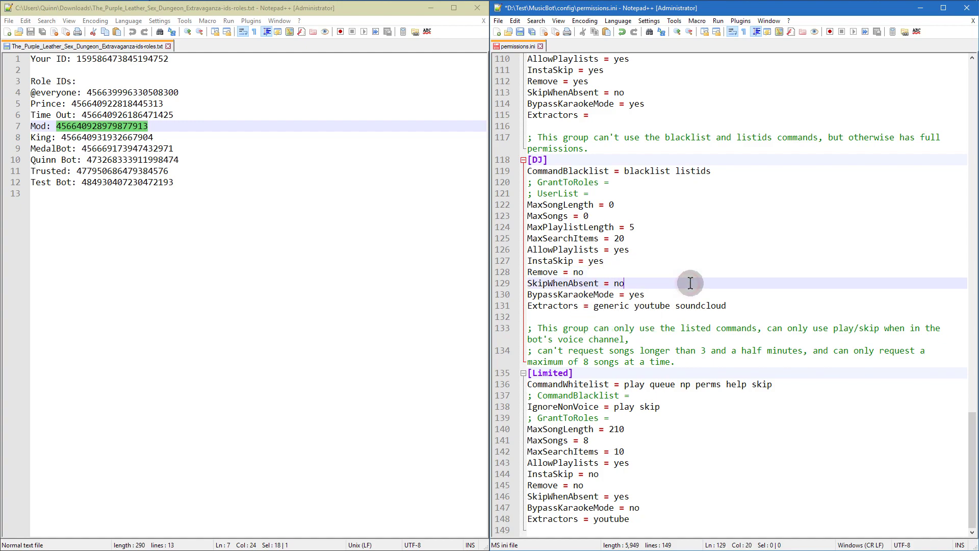
pyautogui.write('yes')
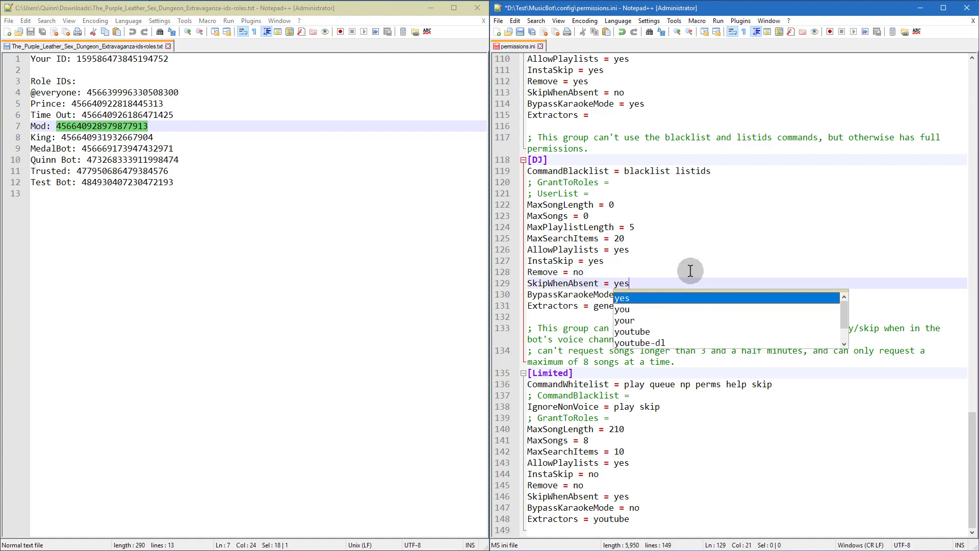
pyautogui.click(691, 273)
pyautogui.click(688, 294)
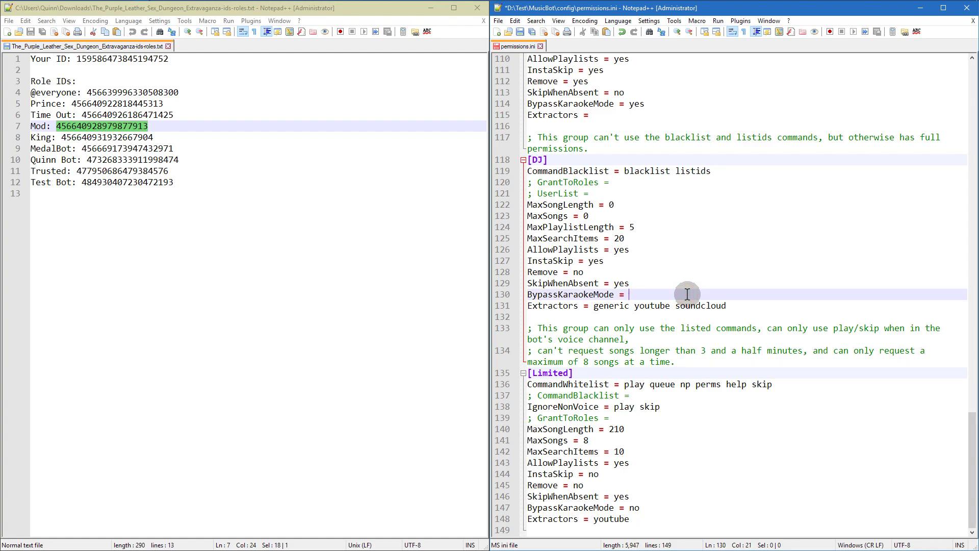
pyautogui.write('no')
pyautogui.click(677, 264)
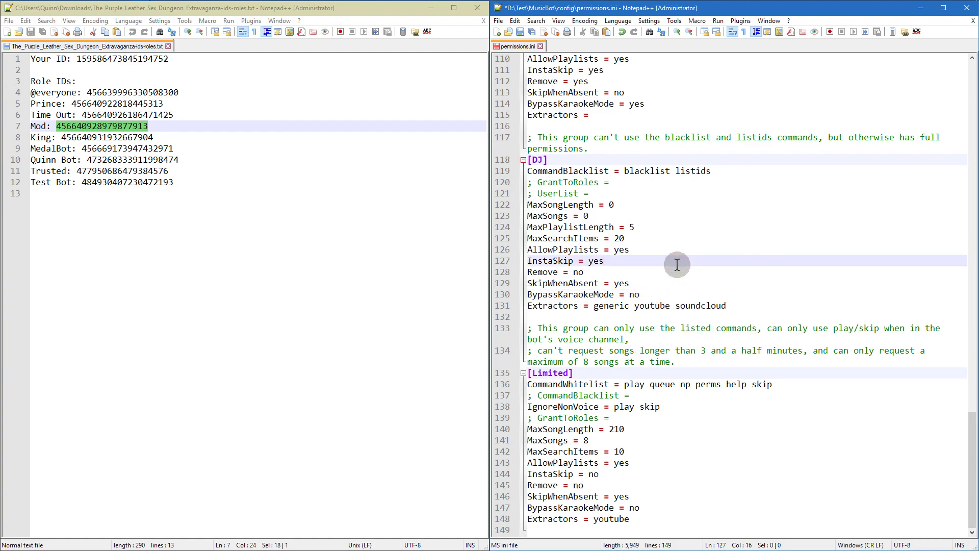
# Step: Uncomment DJ's GrantToRoles, paste the Trusted role ID, then save and close permissions.ini
pyautogui.click(530, 182)
pyautogui.press('Delete')
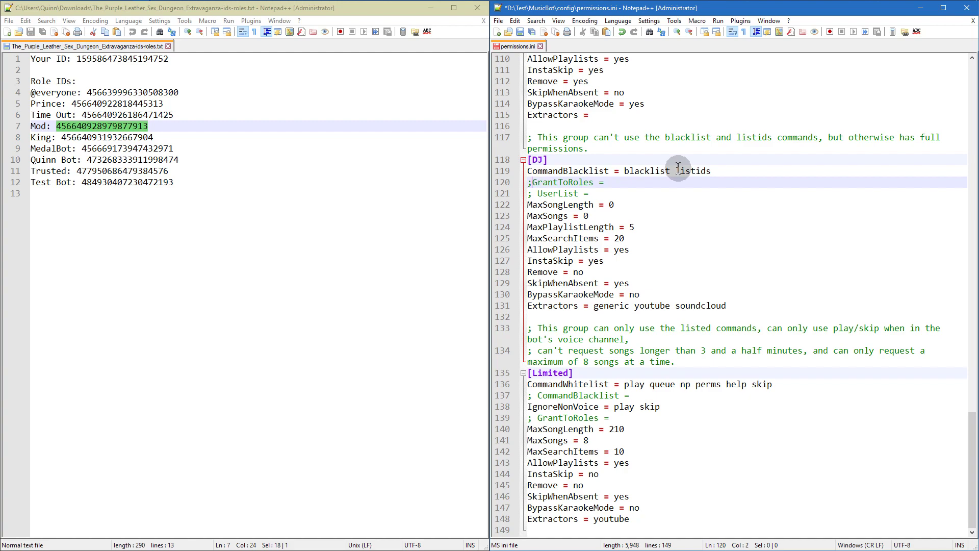
pyautogui.press('BackSpace')
pyautogui.rightClick(103, 130)
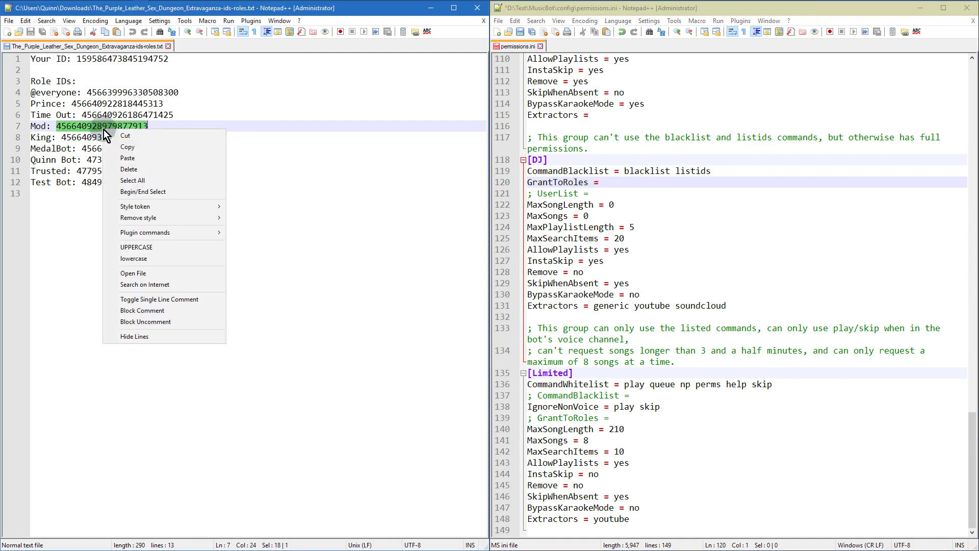
pyautogui.click(87, 137)
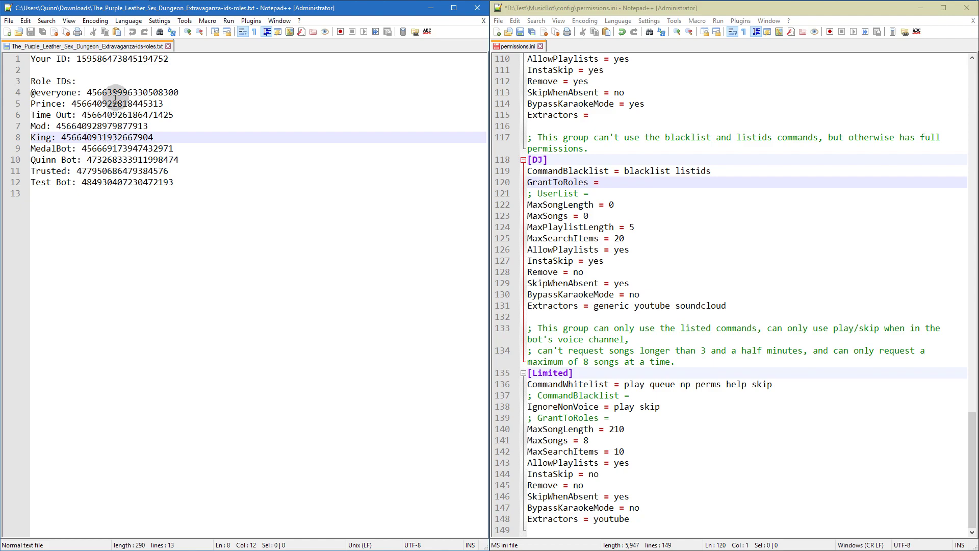
pyautogui.doubleClick(117, 171)
pyautogui.hotkey('ctrl', 'c')
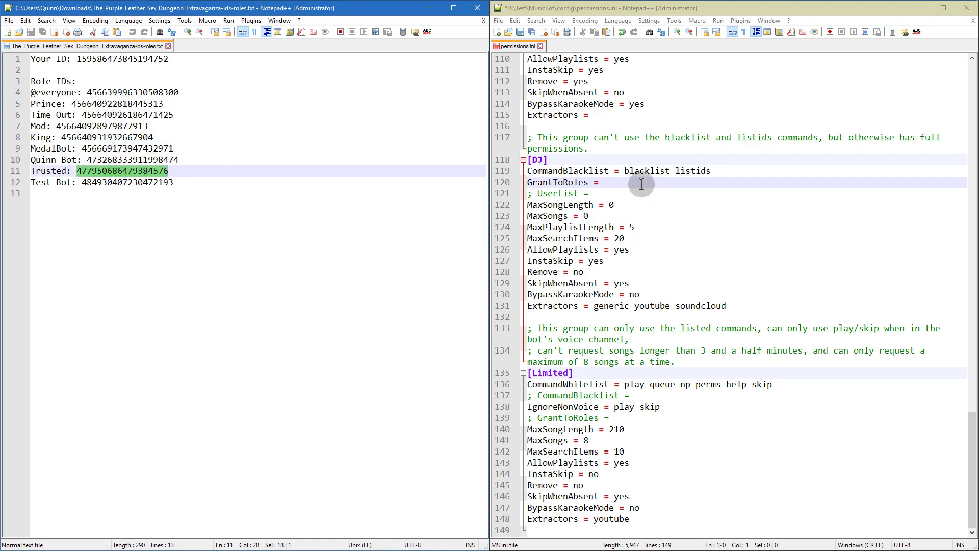
pyautogui.click(641, 182)
pyautogui.hotkey('ctrl', 'v')
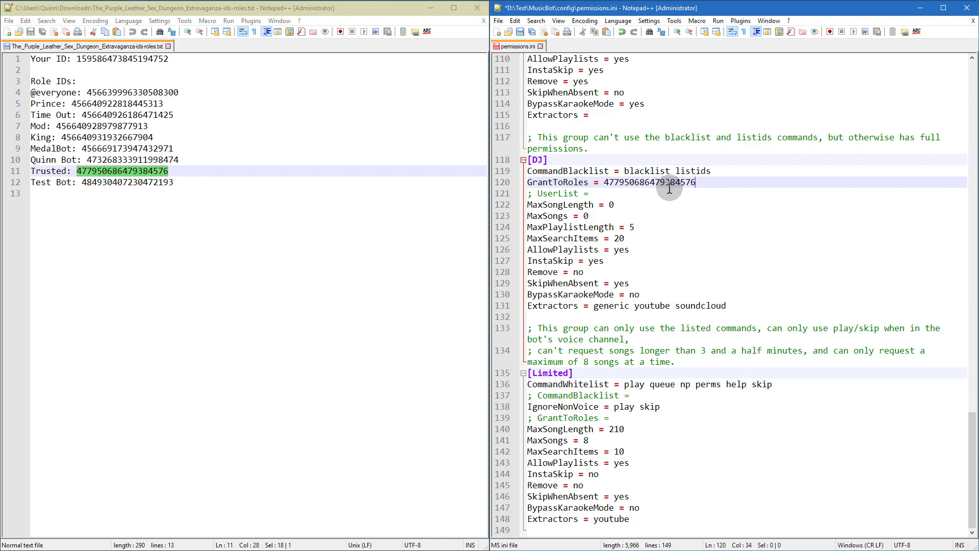
pyautogui.click(521, 30)
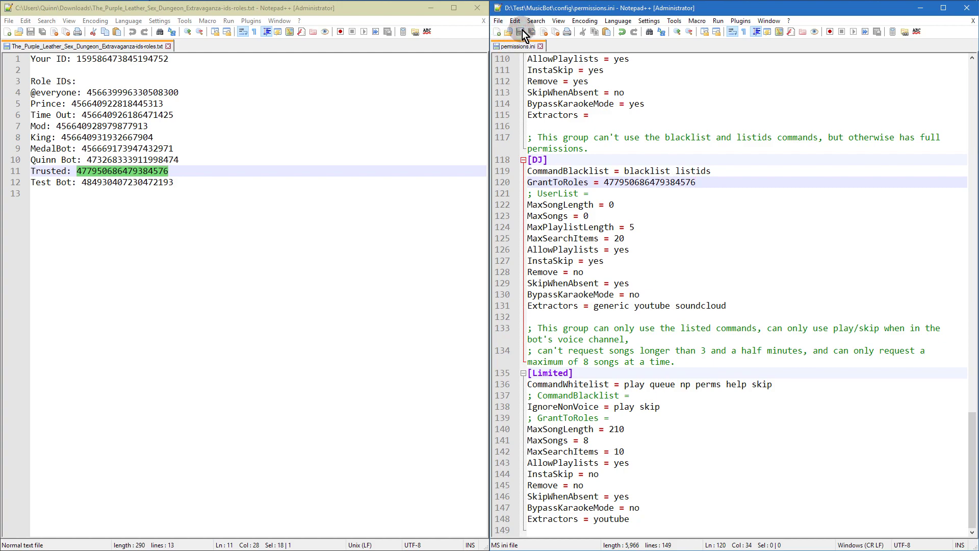
pyautogui.click(968, 8)
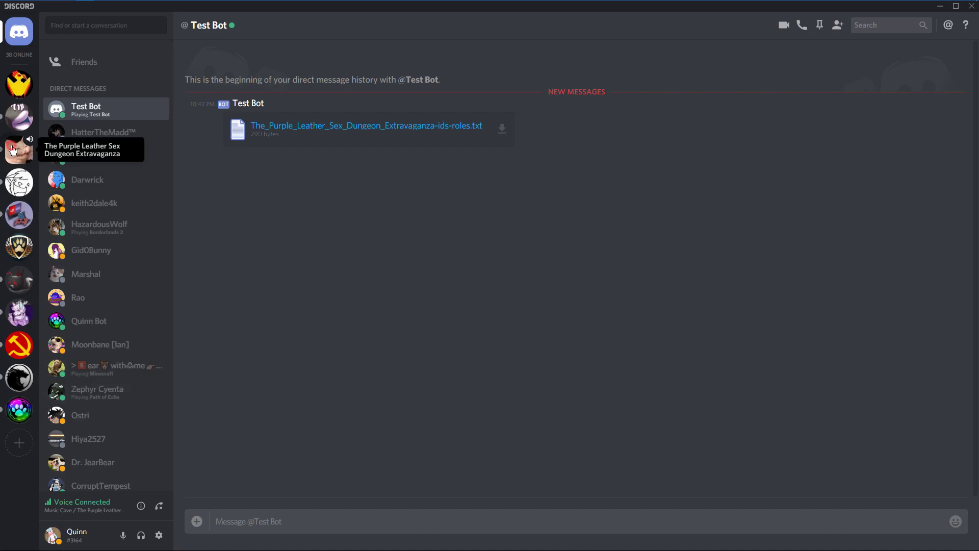
# Step: In #music-requests, pause the bot and send the restart command
pyautogui.click(13, 149)
pyautogui.write('=pause')
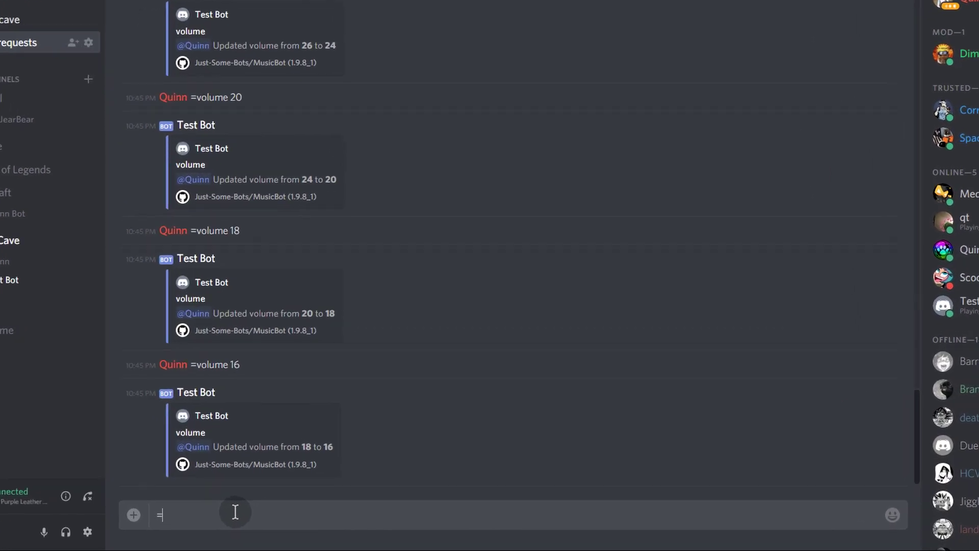
pyautogui.press('Return')
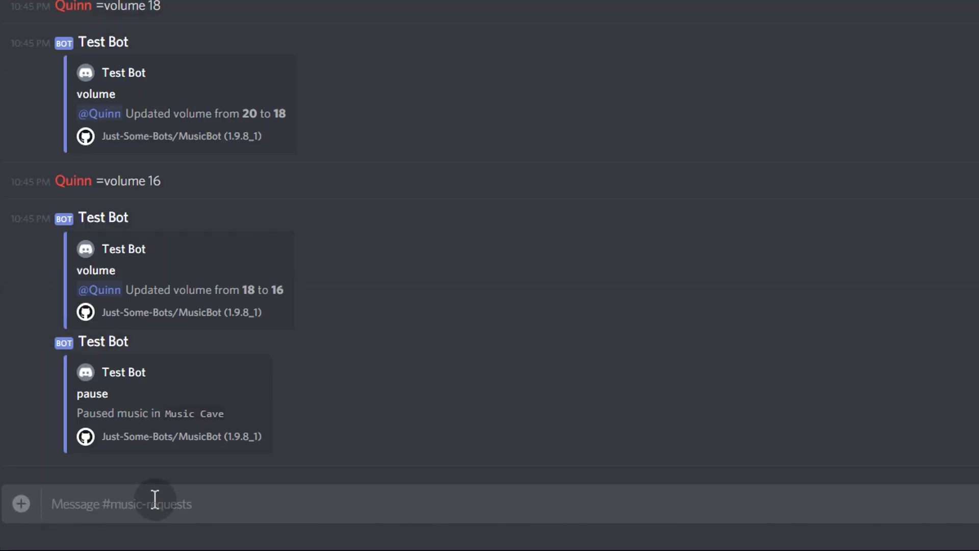
pyautogui.write('=restart')
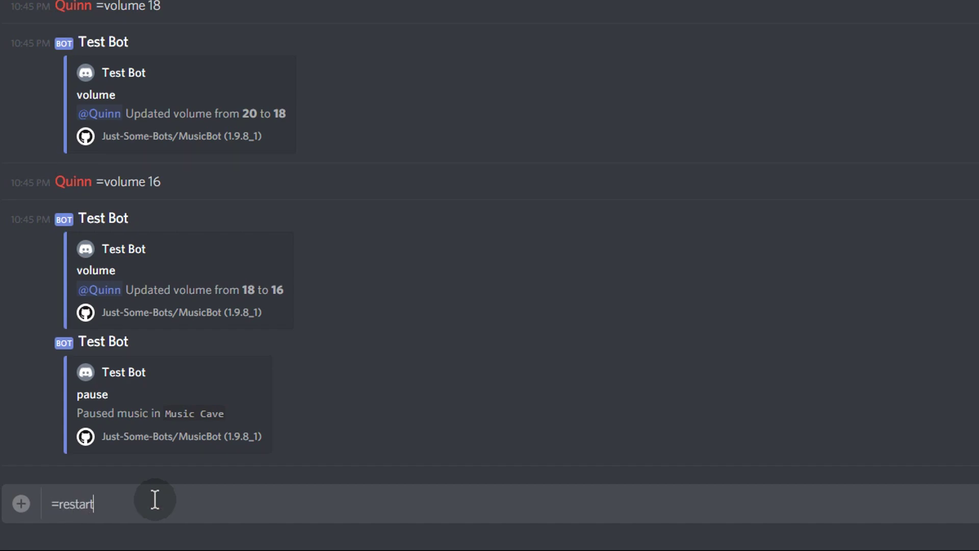
pyautogui.press('Return')
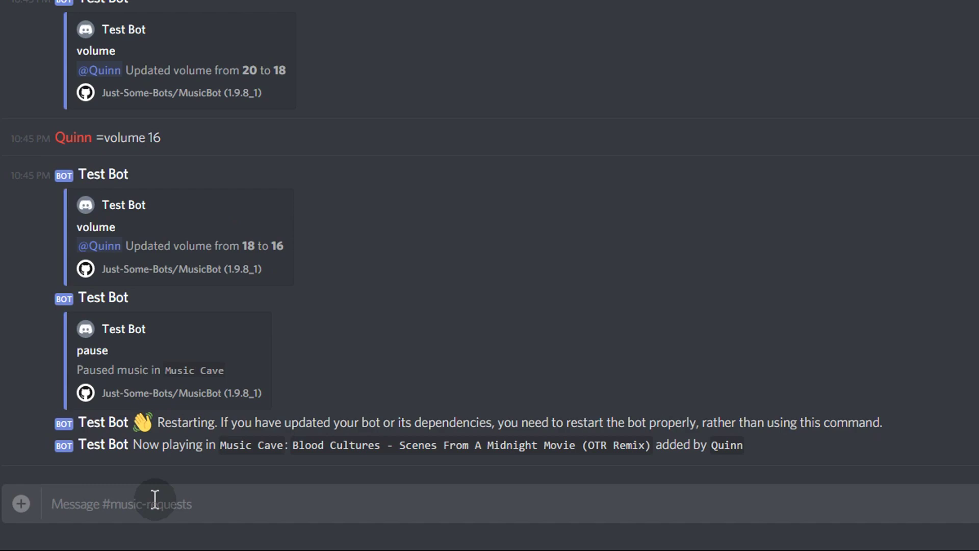
# Step: Test the new permissions by sending =pause and =skip after the bot resumes
pyautogui.write('=pause')
pyautogui.press('Return')
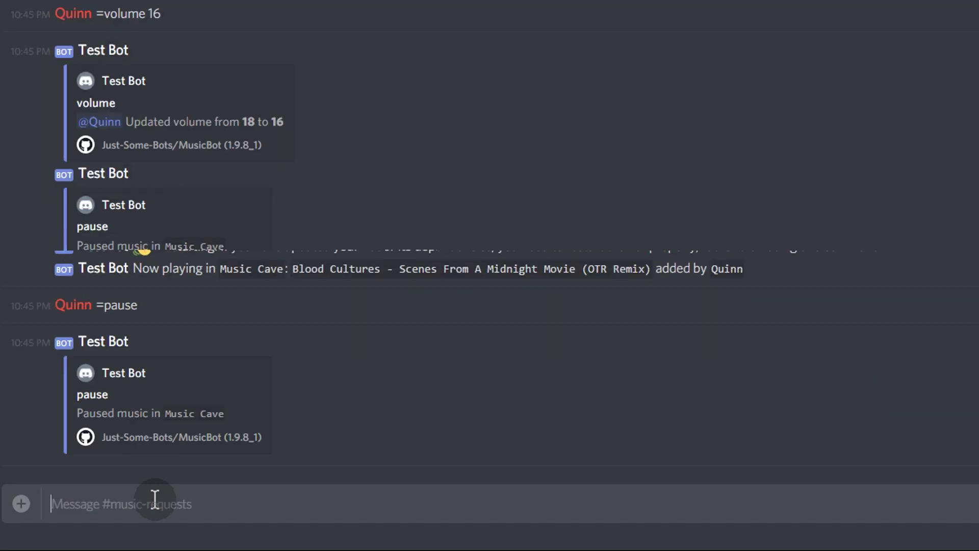
pyautogui.write('=skip')
pyautogui.press('Return')
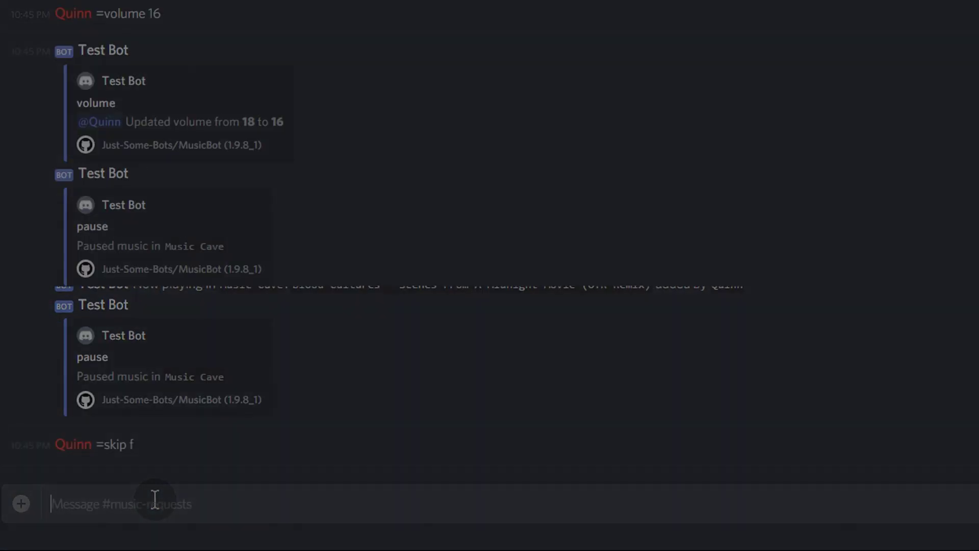
pyautogui.write('=')
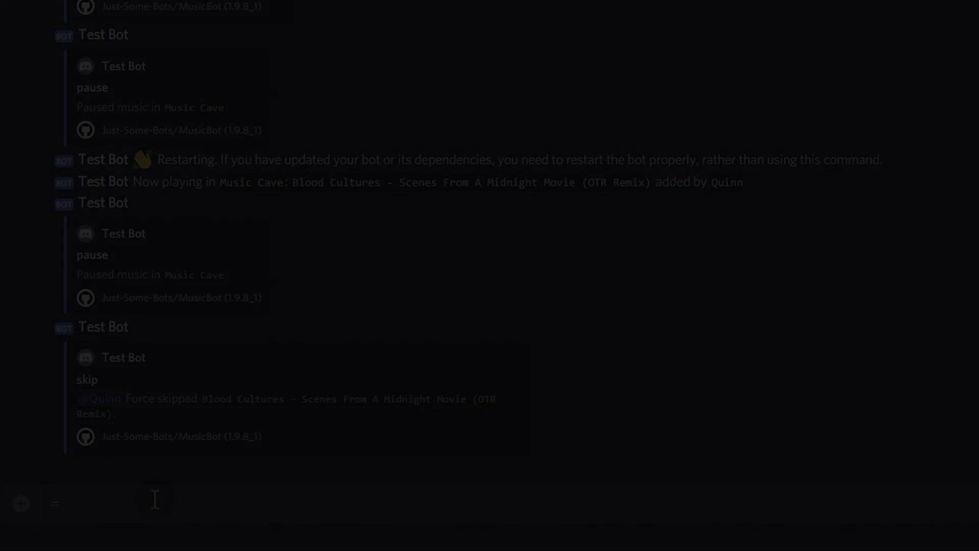